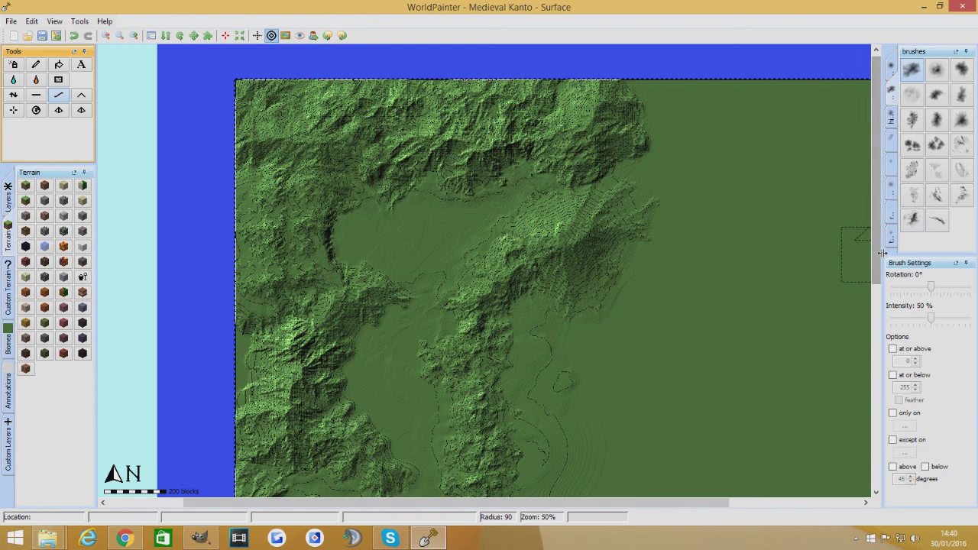
# - Open a maximized 3D view of the Medieval Kanto terrain
pyautogui.moveTo(881, 253); pyautogui.dragTo(901, 327)
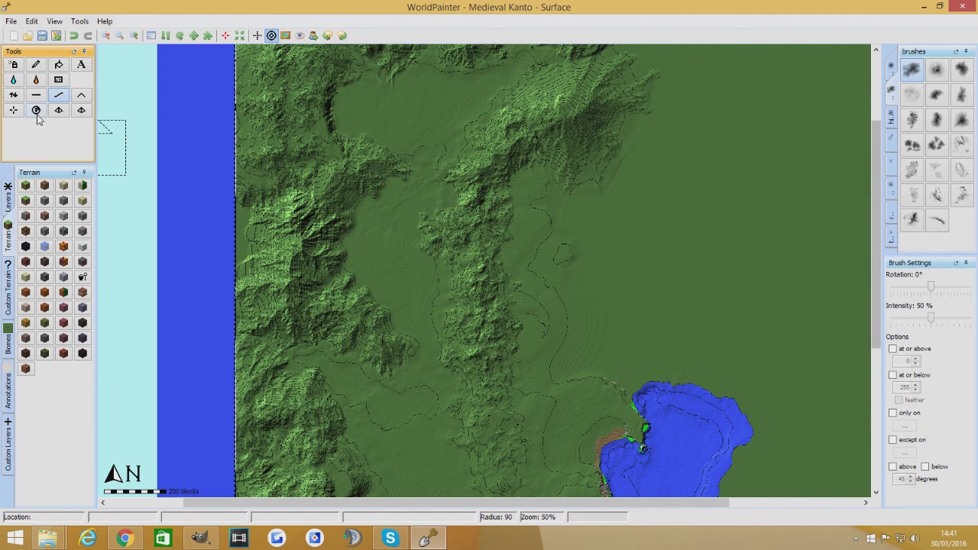
pyautogui.hotkey('ctrl', '3')
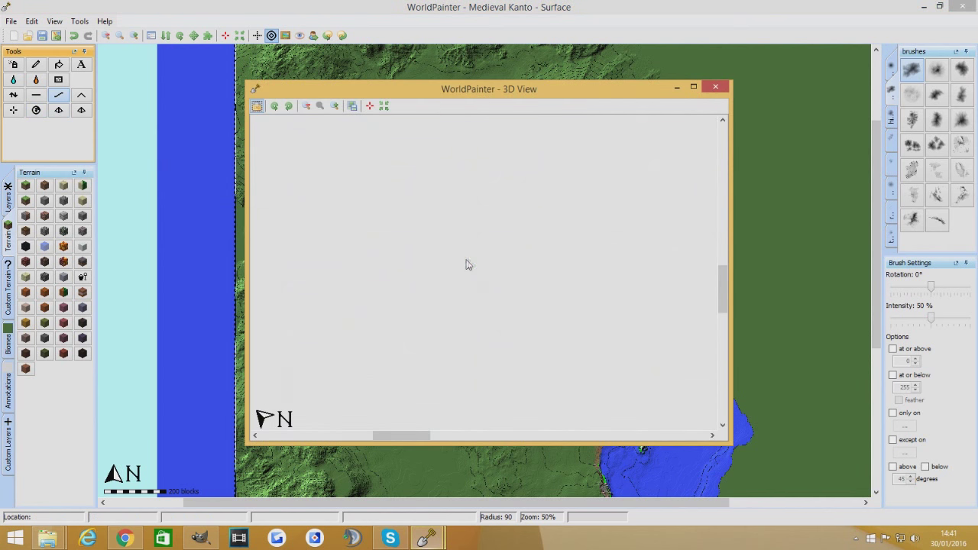
pyautogui.click(692, 85)
# - Pan across the mountains in 3D, then return to the Medieval Kanto map editor
pyautogui.moveTo(272, 281); pyautogui.dragTo(447, 344)
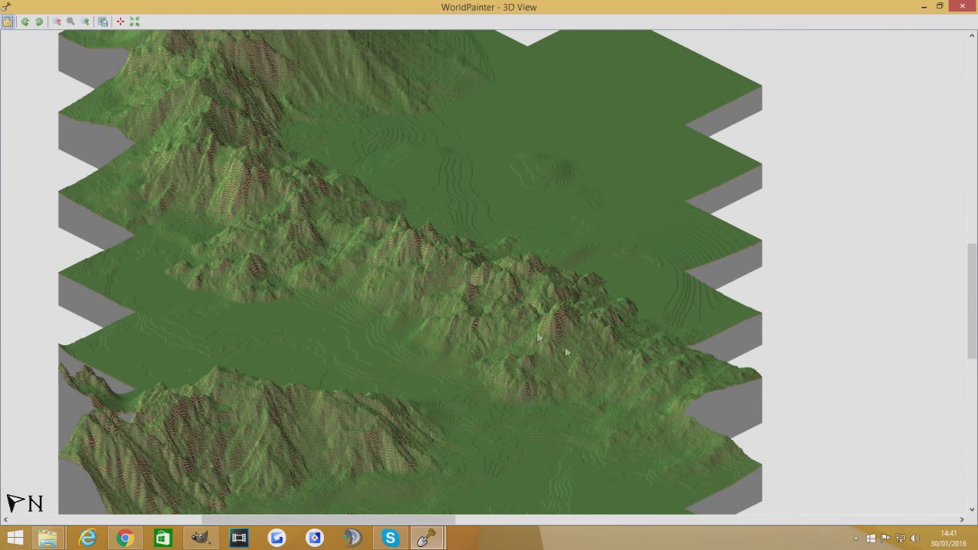
pyautogui.moveTo(338, 306); pyautogui.dragTo(419, 331)
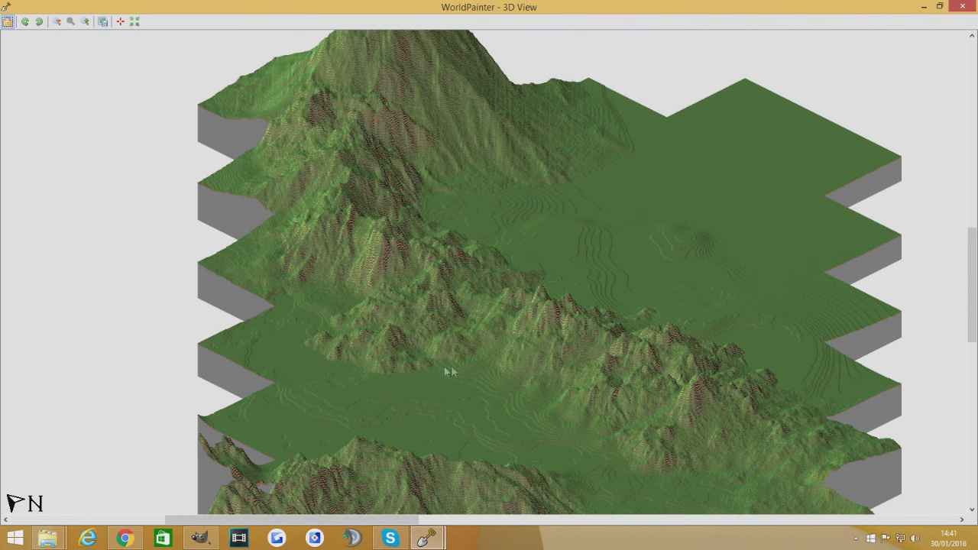
pyautogui.moveTo(454, 373); pyautogui.dragTo(617, 364)
pyautogui.moveTo(673, 340); pyautogui.dragTo(601, 335)
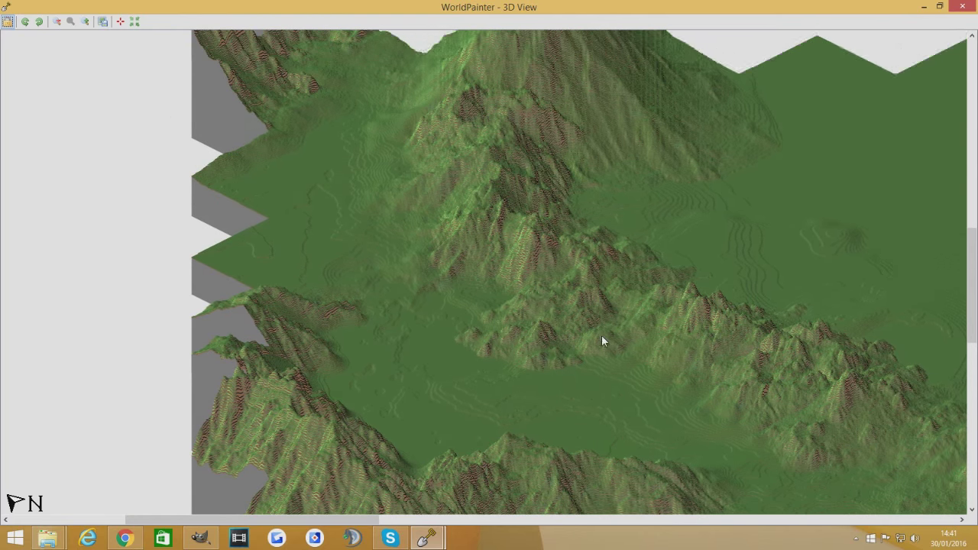
pyautogui.click(426, 538)
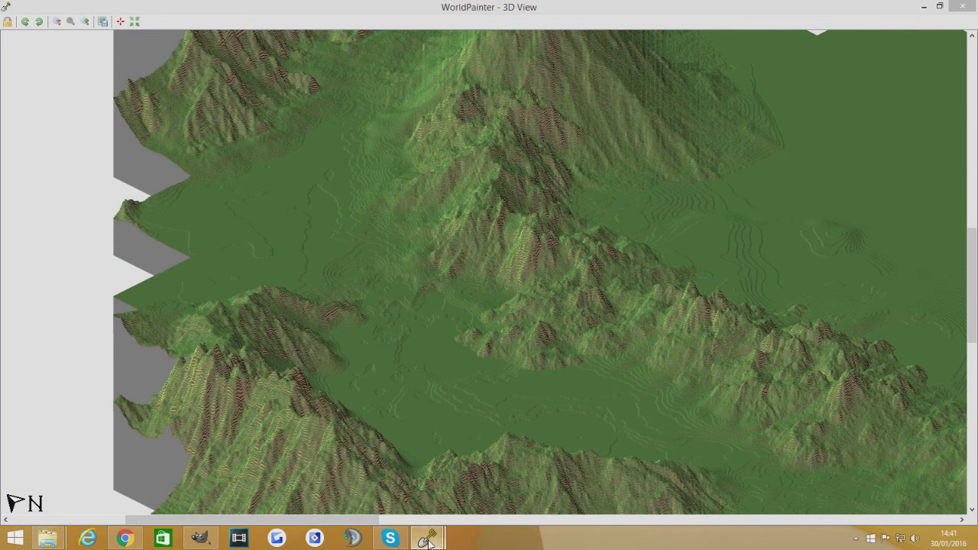
pyautogui.click(359, 477)
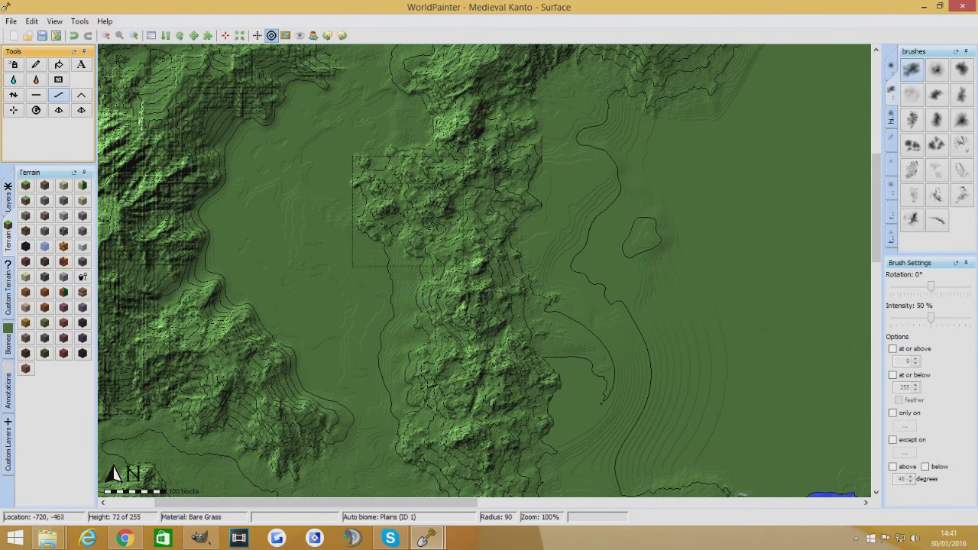
# - At 200% zoom, raise a mound over the central ridge with Raise Mountain and the hillMound brush
pyautogui.hotkey('ctrl', '+')
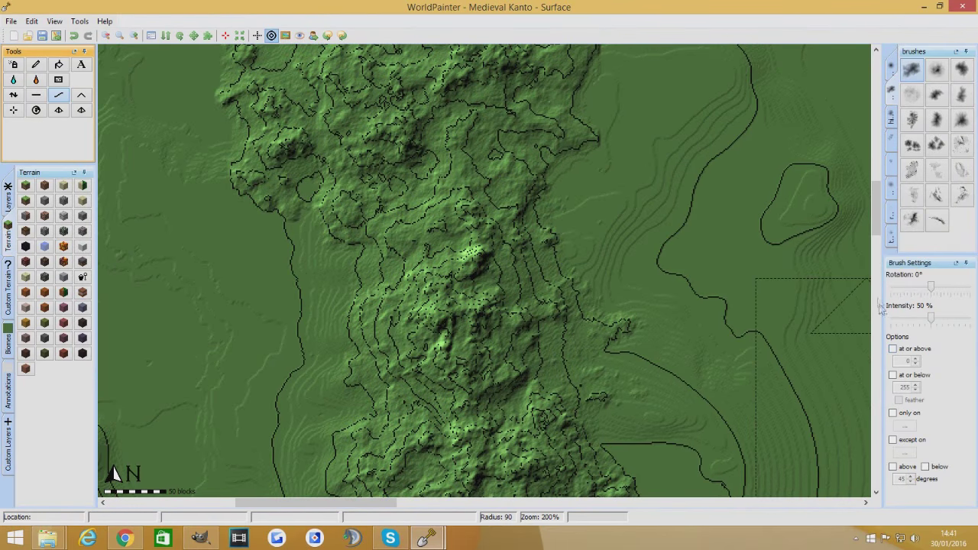
pyautogui.moveTo(876, 222); pyautogui.dragTo(876, 183)
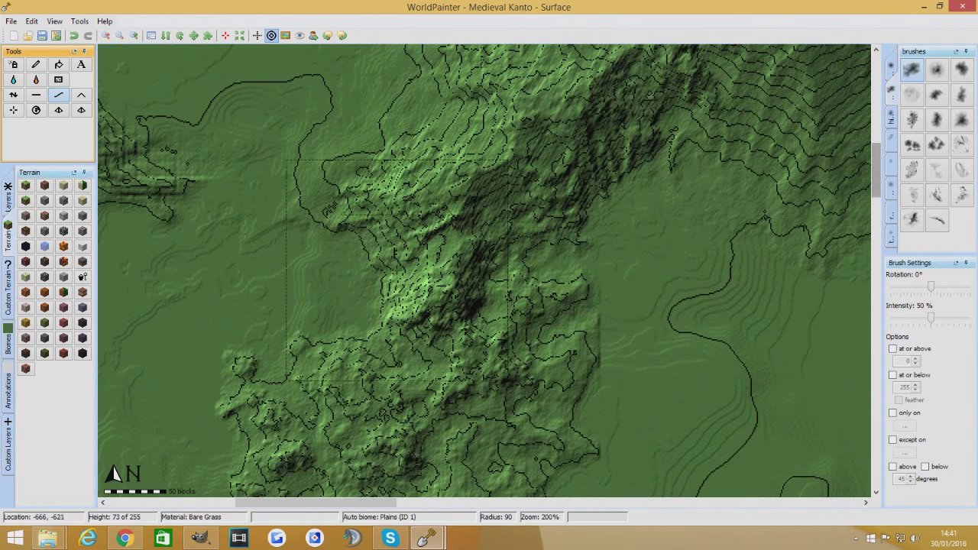
pyautogui.click(13, 94)
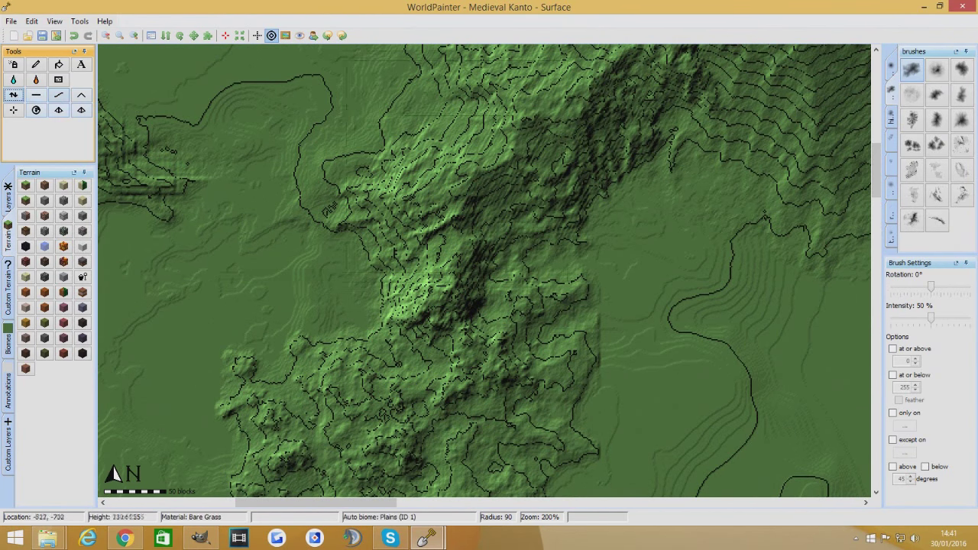
pyautogui.click(891, 116)
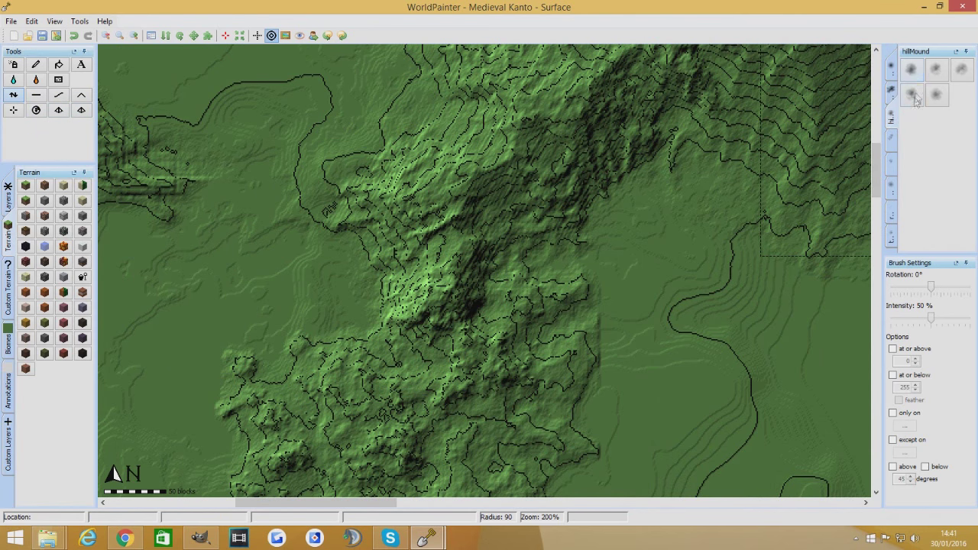
pyautogui.moveTo(364, 297)
pyautogui.mouseDown()
pyautogui.moveTo(403, 285)
pyautogui.moveTo(394, 264)
pyautogui.moveTo(352, 275)
pyautogui.moveTo(347, 245)
pyautogui.moveTo(340, 255)
pyautogui.moveTo(347, 248)
pyautogui.moveTo(307, 229)
pyautogui.moveTo(288, 237)
pyautogui.moveTo(308, 243)
pyautogui.moveTo(329, 214)
pyautogui.moveTo(353, 293)
pyautogui.moveTo(367, 254)
pyautogui.moveTo(341, 264)
pyautogui.moveTo(358, 243)
pyautogui.moveTo(377, 247)
pyautogui.moveTo(384, 279)
pyautogui.moveTo(374, 300)
pyautogui.moveTo(349, 313)
pyautogui.moveTo(406, 351)
pyautogui.moveTo(413, 375)
pyautogui.mouseUp()
pyautogui.moveTo(386, 334)
pyautogui.mouseDown()
pyautogui.moveTo(375, 321)
pyautogui.moveTo(382, 305)
pyautogui.moveTo(405, 359)
pyautogui.mouseUp()
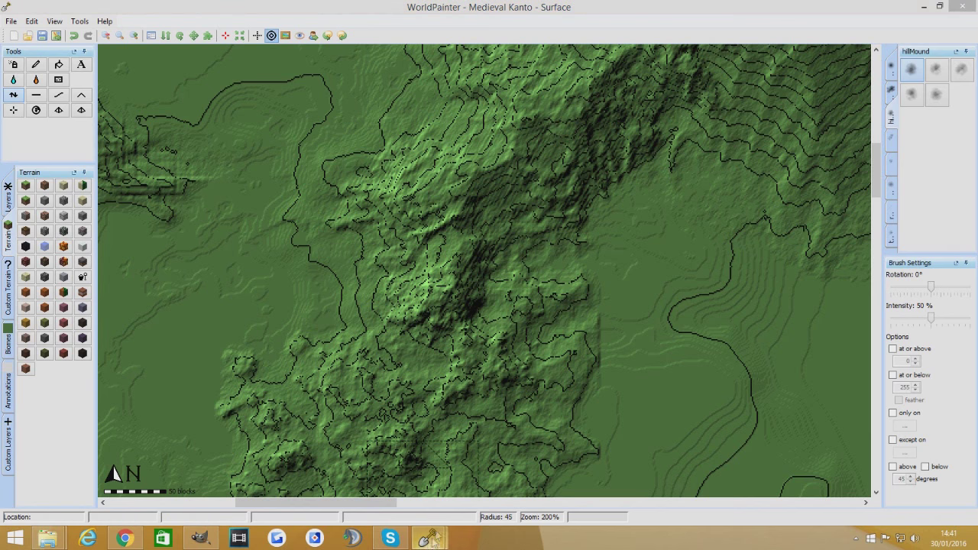
# - In the 3D preview, pan and zoom to inspect the raised mountains across the valley
pyautogui.moveTo(427, 537)
pyautogui.click(471, 490)
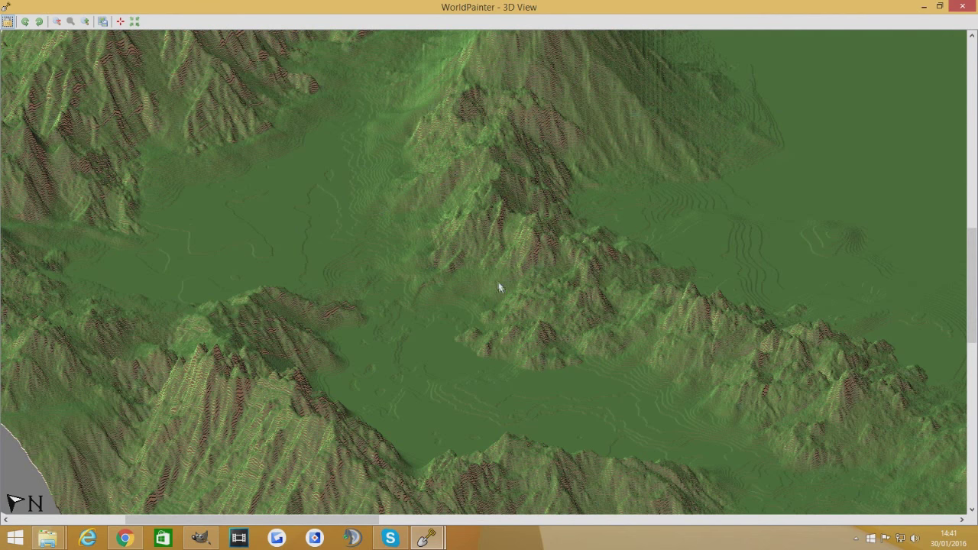
pyautogui.moveTo(515, 230); pyautogui.dragTo(517, 269)
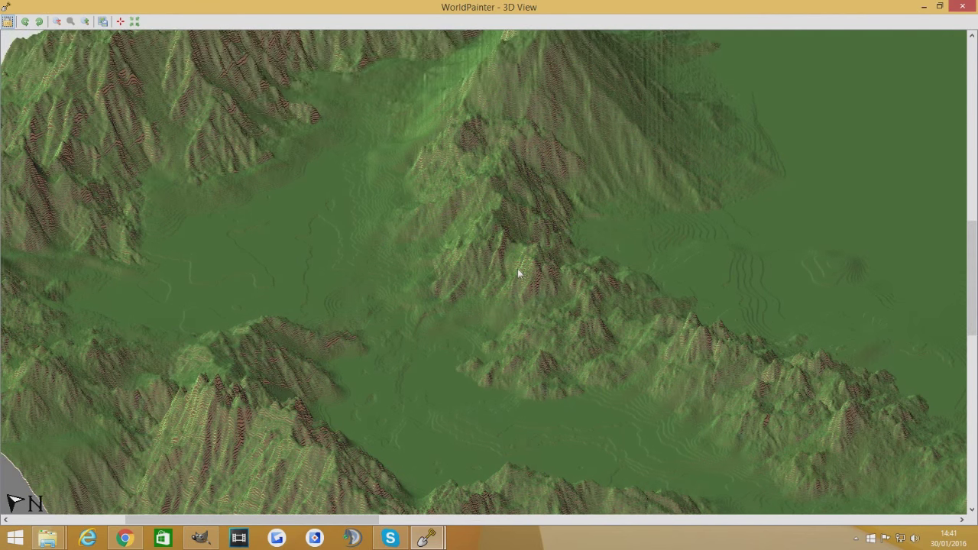
pyautogui.moveTo(518, 303); pyautogui.dragTo(549, 376)
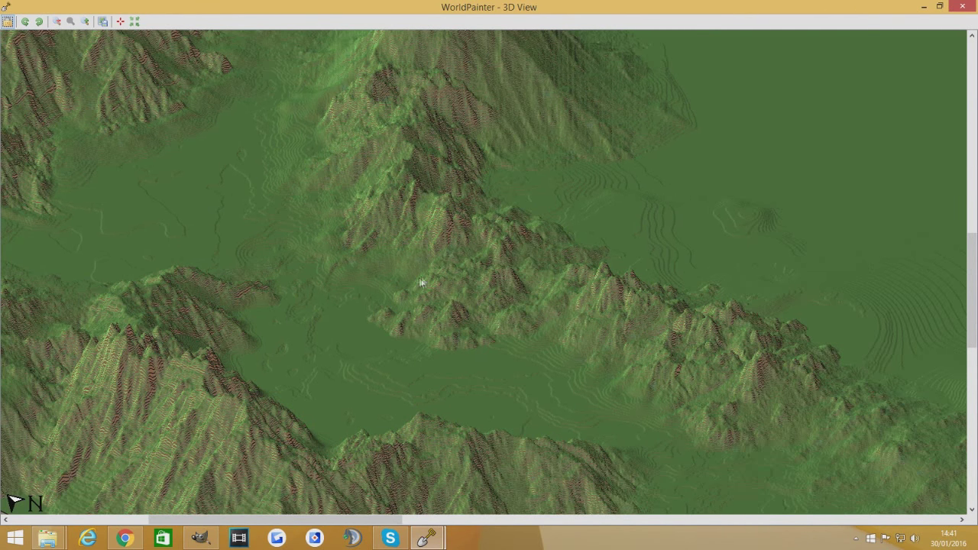
pyautogui.moveTo(754, 490); pyautogui.dragTo(535, 239)
pyautogui.scroll(5, 546, 359)
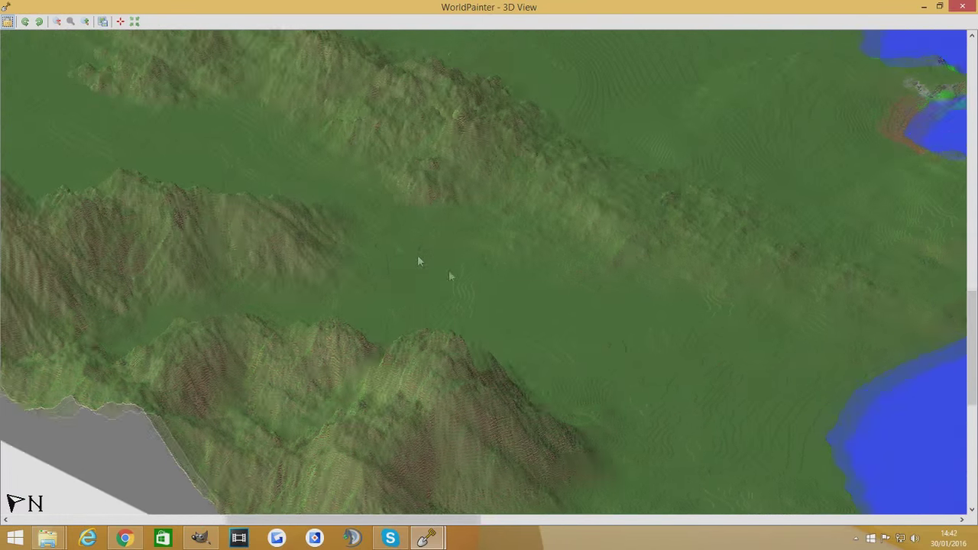
pyautogui.scroll(5, 522, 392)
pyautogui.scroll(-5, 400, 448)
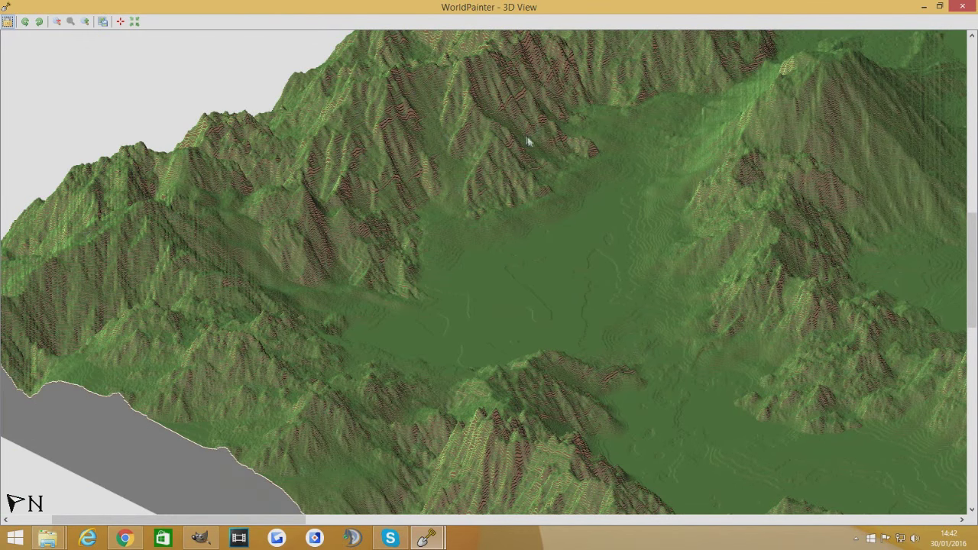
pyautogui.scroll(5, 497, 198)
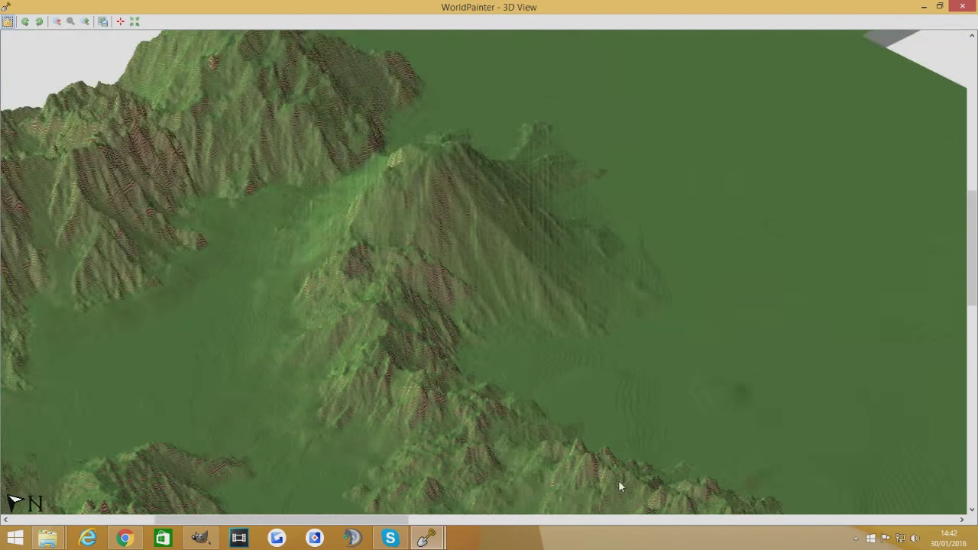
pyautogui.scroll(-3, 545, 268)
pyautogui.scroll(-3, 490, 341)
pyautogui.scroll(2, 550, 384)
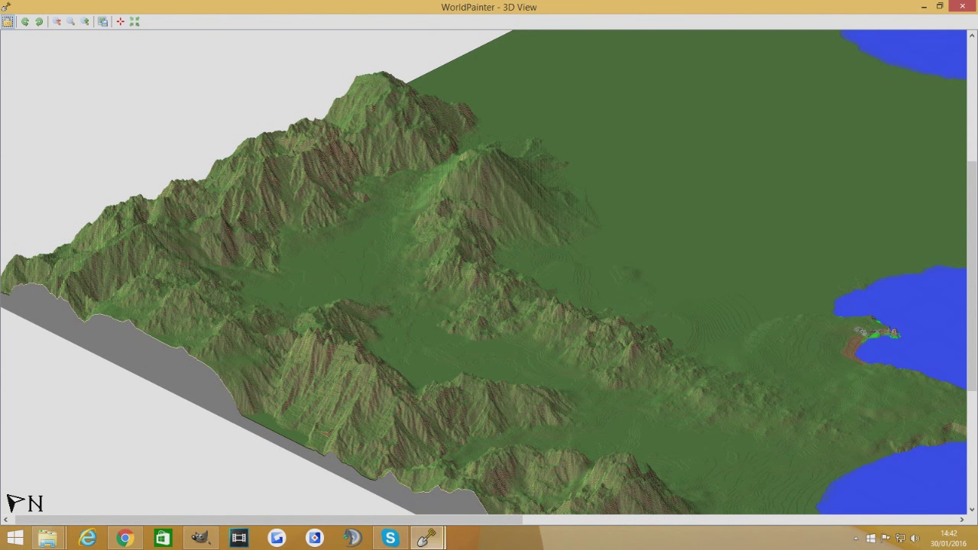
# - Back in the Medieval Kanto map, zoom out to 50% and show the Custom Terrain materials
pyautogui.moveTo(426, 539)
pyautogui.click(359, 468)
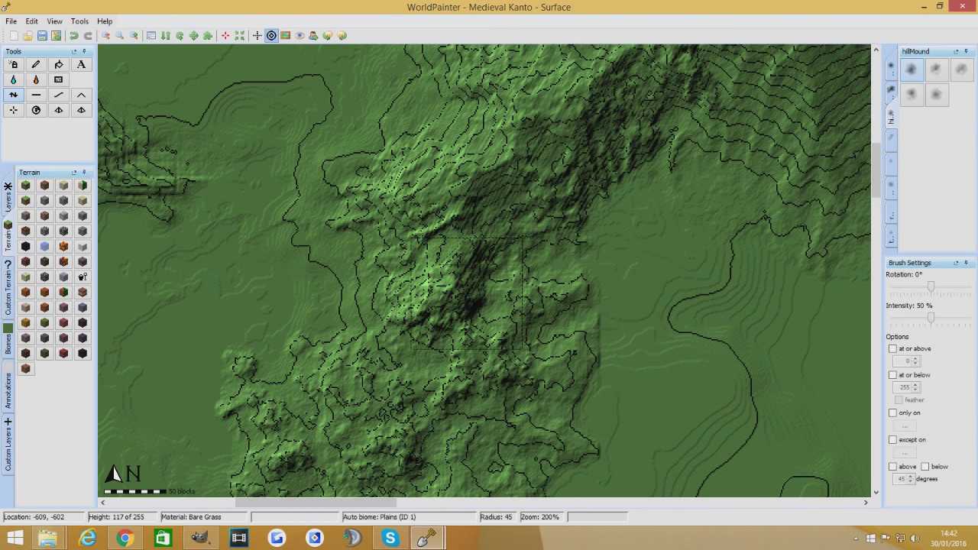
pyautogui.scroll(-1, 466, 260)
pyautogui.scroll(-1, 420, 282)
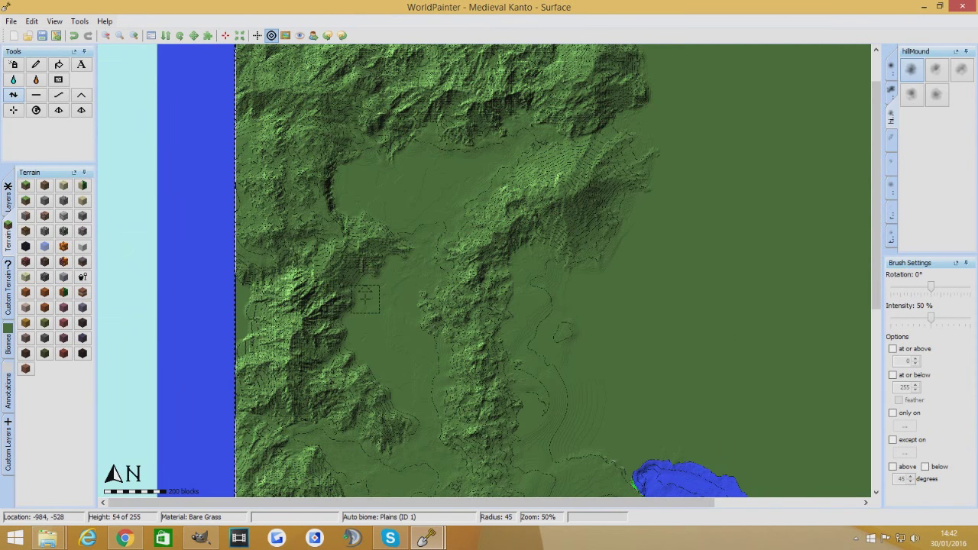
pyautogui.moveTo(879, 207); pyautogui.dragTo(882, 182)
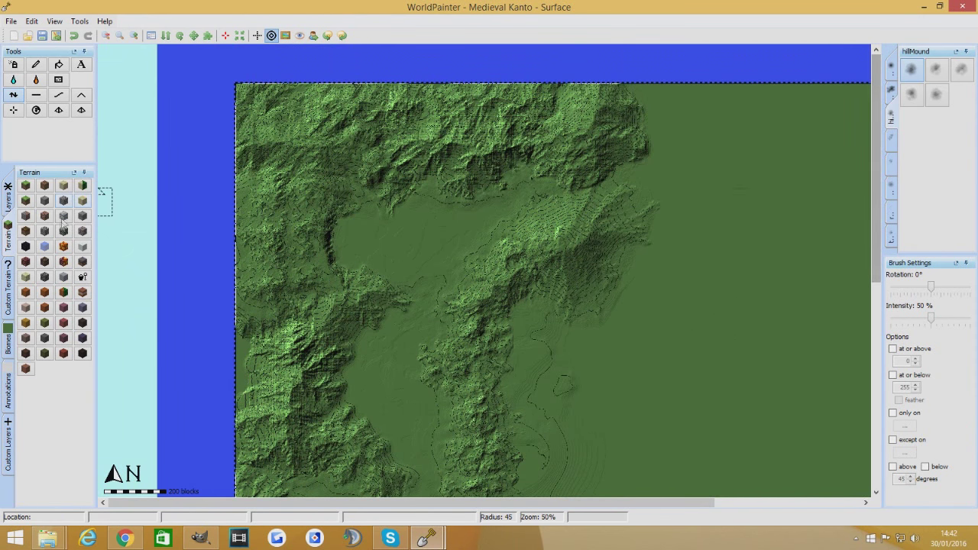
pyautogui.click(11, 284)
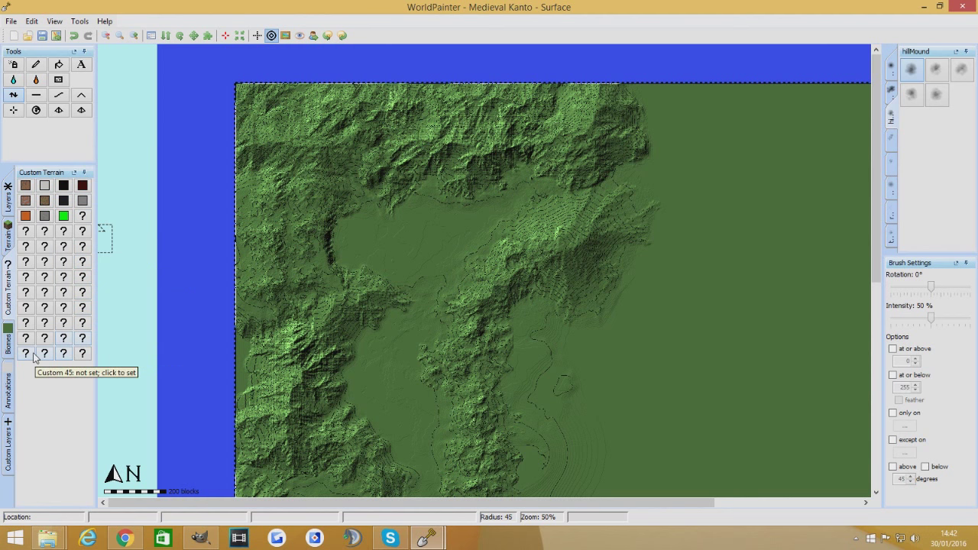
# - Inspect the mossy stone and Light Stone custom material settings without changing them
pyautogui.rightClick(66, 218)
pyautogui.moveTo(132, 220)
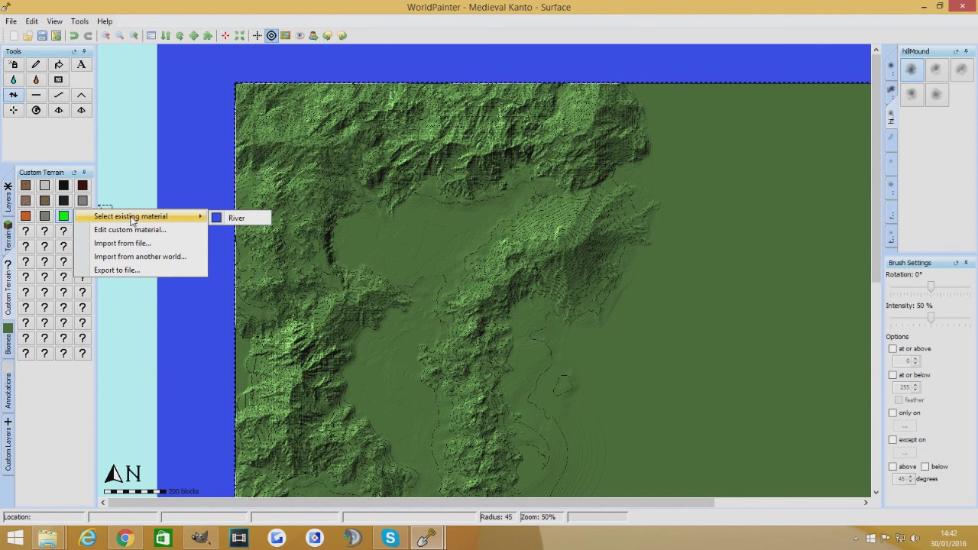
pyautogui.click(130, 230)
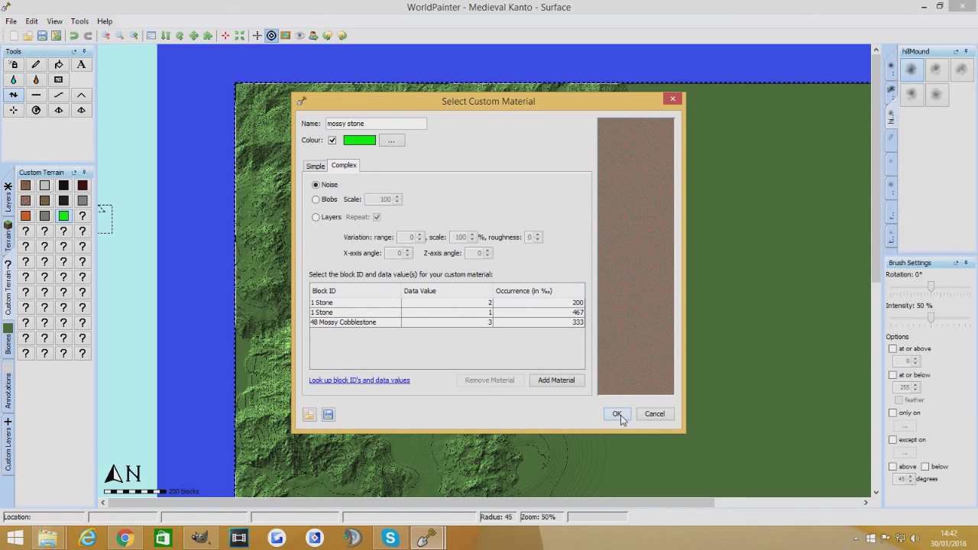
pyautogui.click(617, 414)
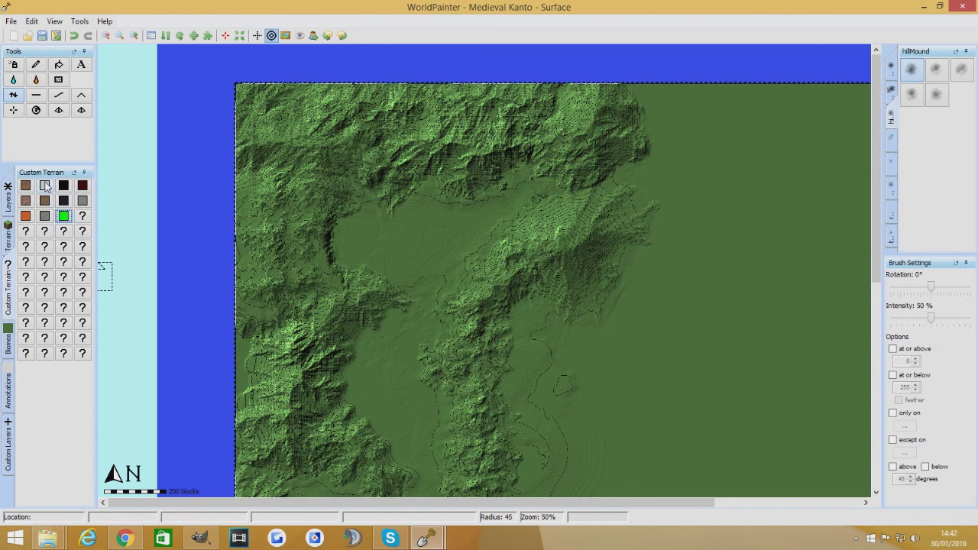
pyautogui.rightClick(46, 186)
pyautogui.click(100, 200)
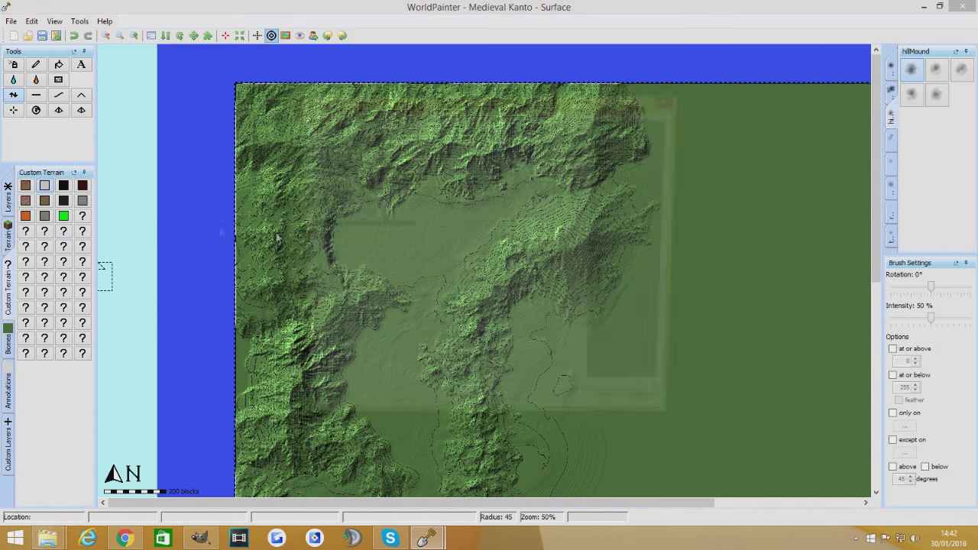
pyautogui.click(639, 414)
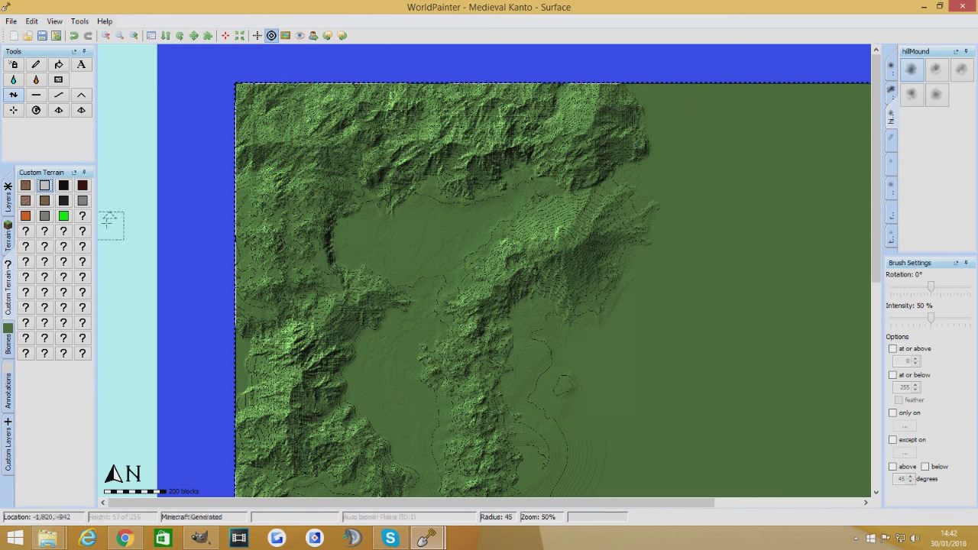
# - Review the dark stone material unchanged, select it, then bring up an empty slot's options
pyautogui.rightClick(72, 180)
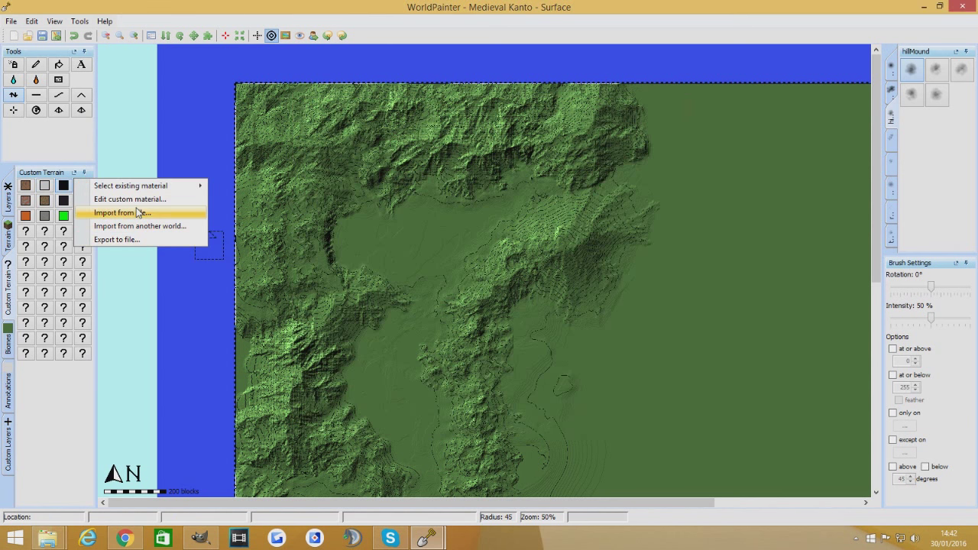
pyautogui.click(146, 200)
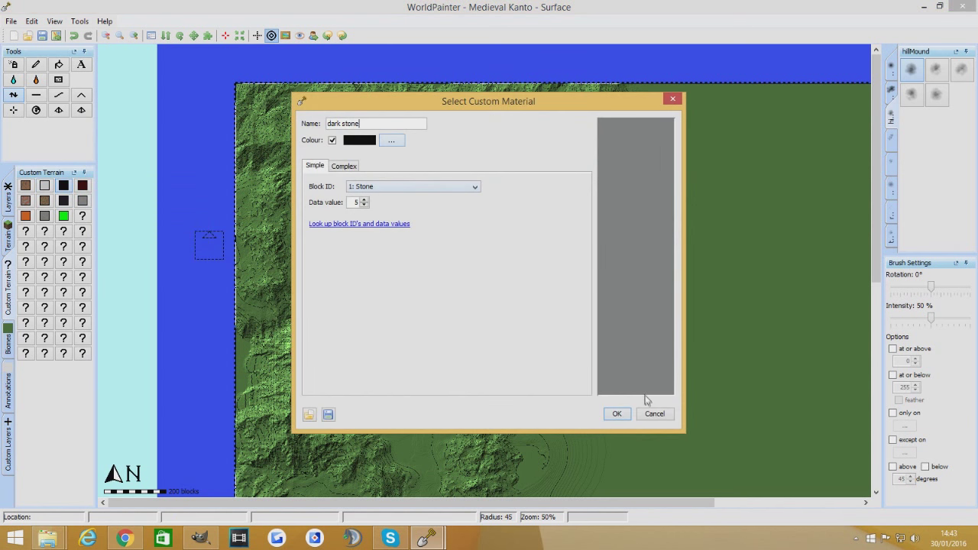
pyautogui.click(638, 415)
pyautogui.click(64, 185)
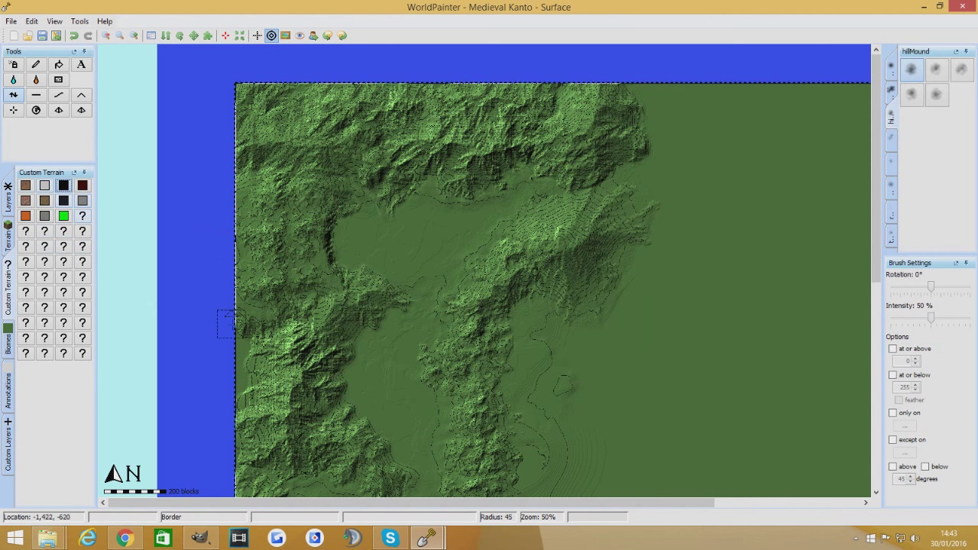
pyautogui.click(82, 217)
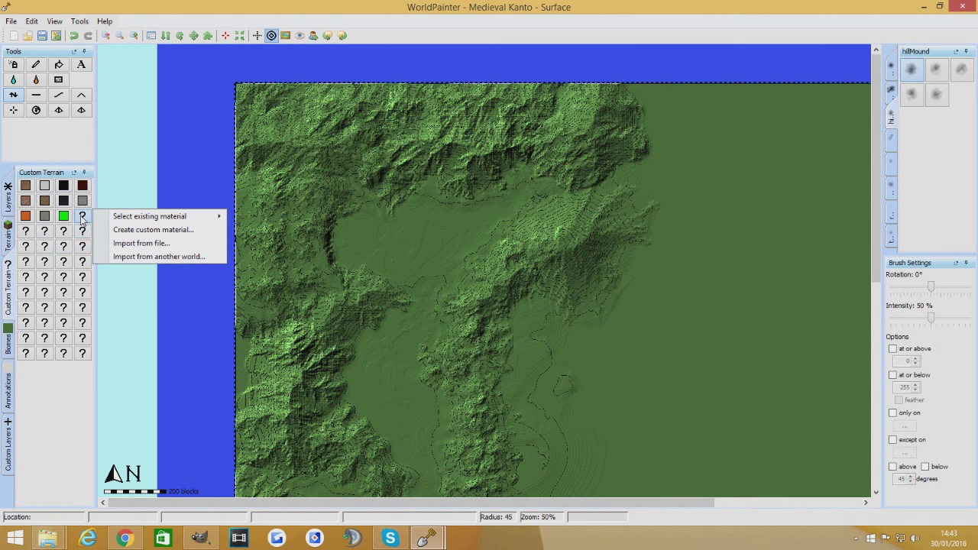
# - Create a new custom material named Moss Stone in the empty slot
pyautogui.moveTo(153, 217)
pyautogui.moveTo(89, 218)
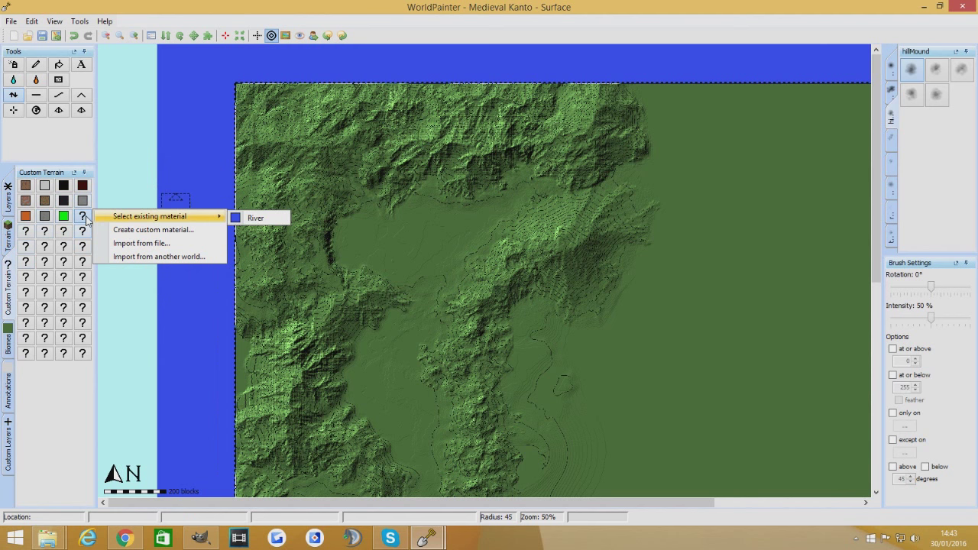
pyautogui.click(139, 229)
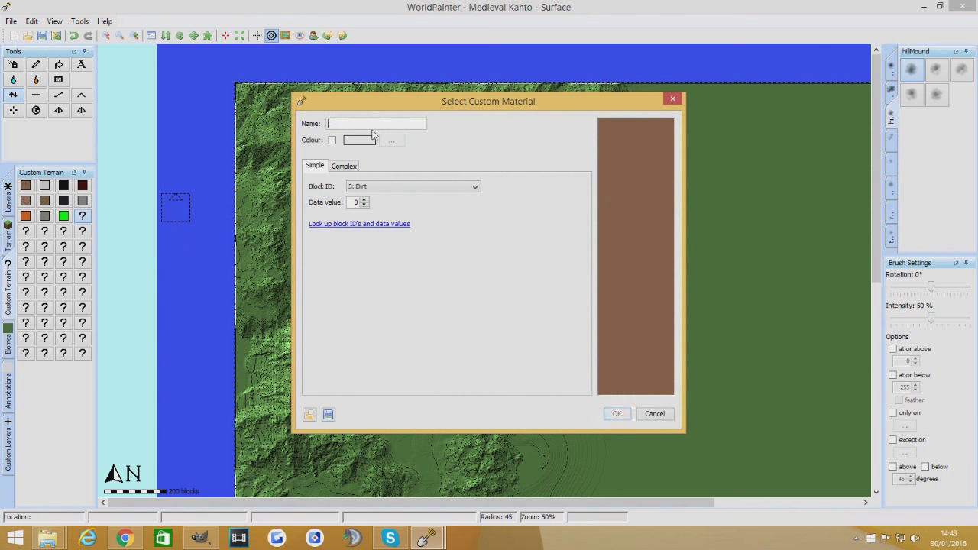
pyautogui.write('Moss Stone')
# - Give Moss Stone a medium green map colour and switch it to a multi-block mix
pyautogui.click(332, 141)
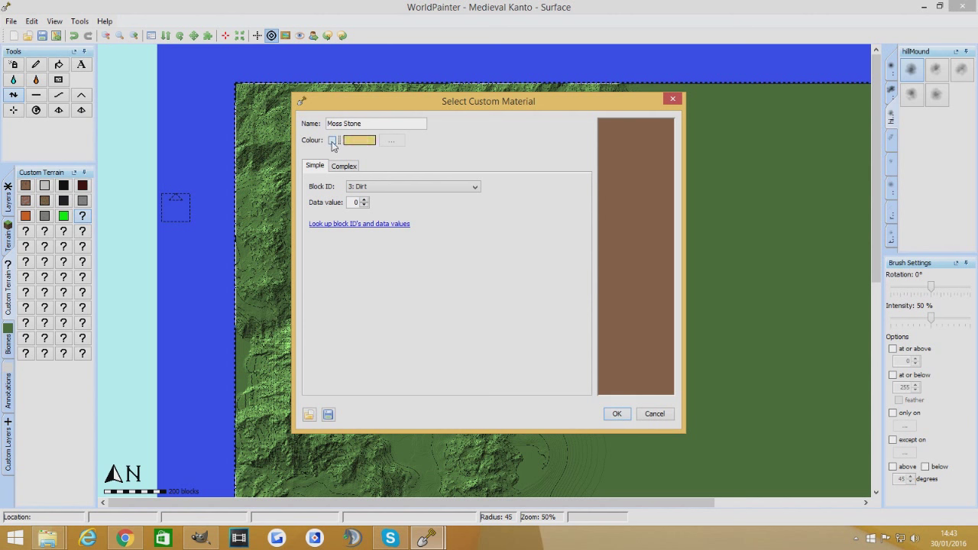
pyautogui.click(391, 141)
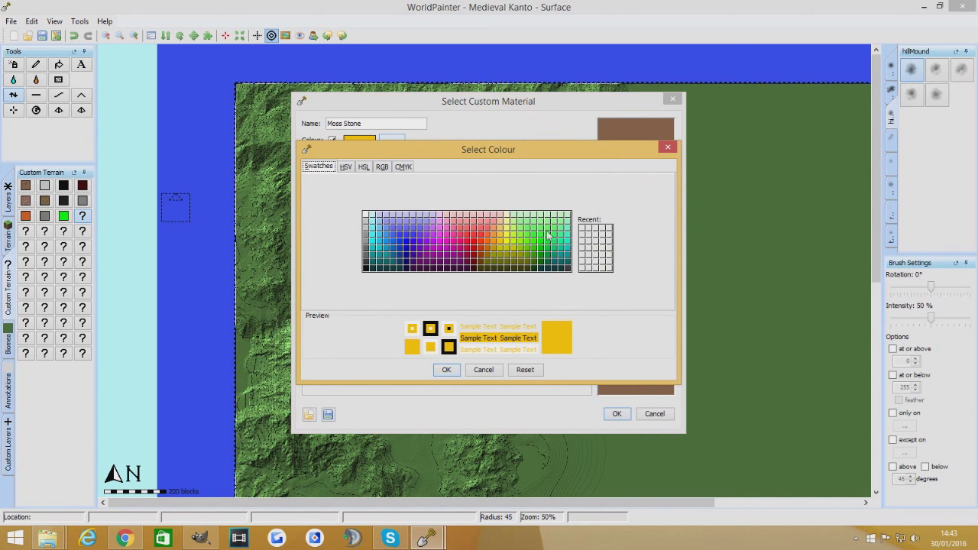
pyautogui.click(535, 221)
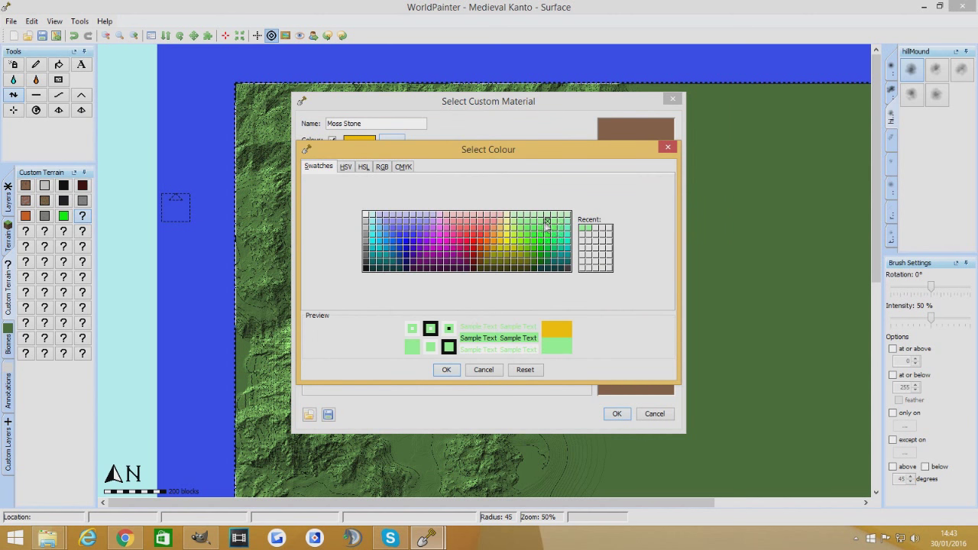
pyautogui.click(540, 215)
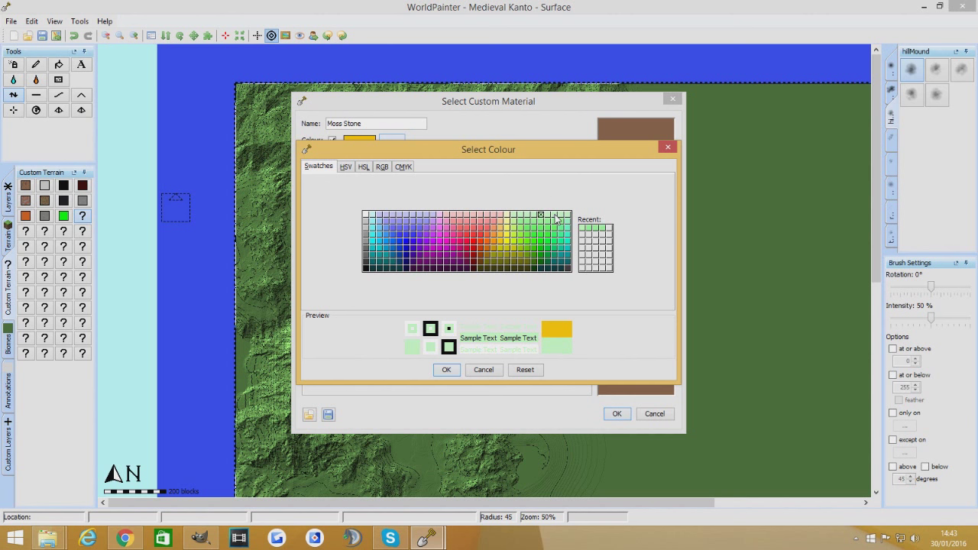
pyautogui.click(534, 229)
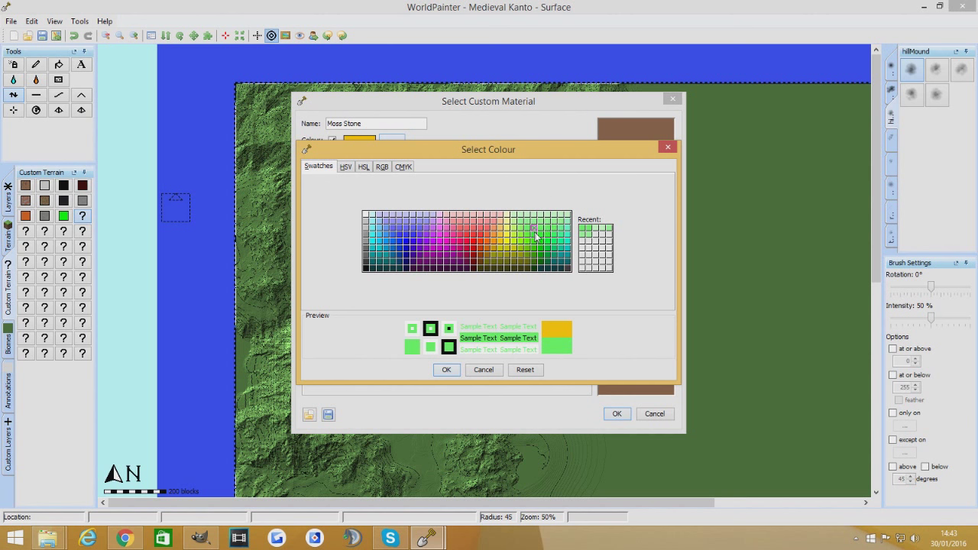
pyautogui.click(446, 370)
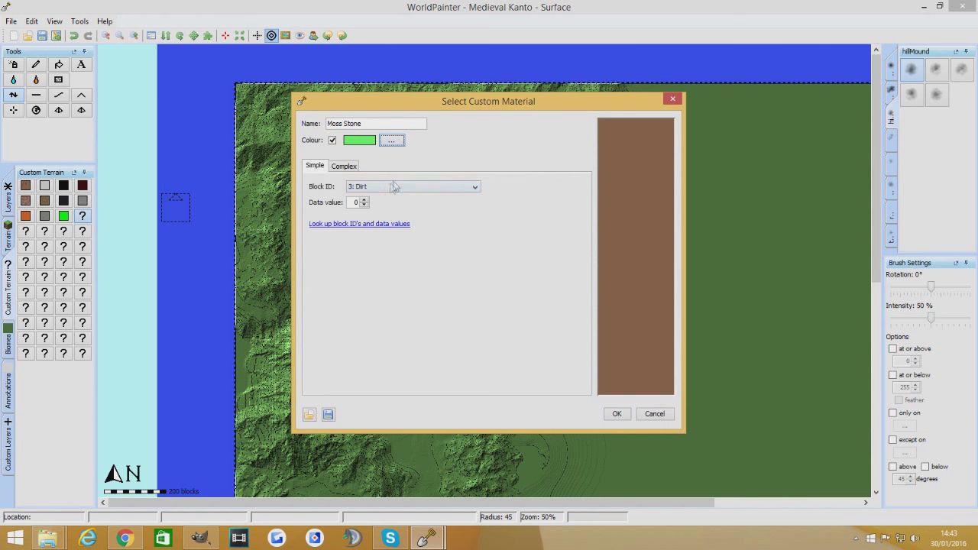
pyautogui.click(345, 168)
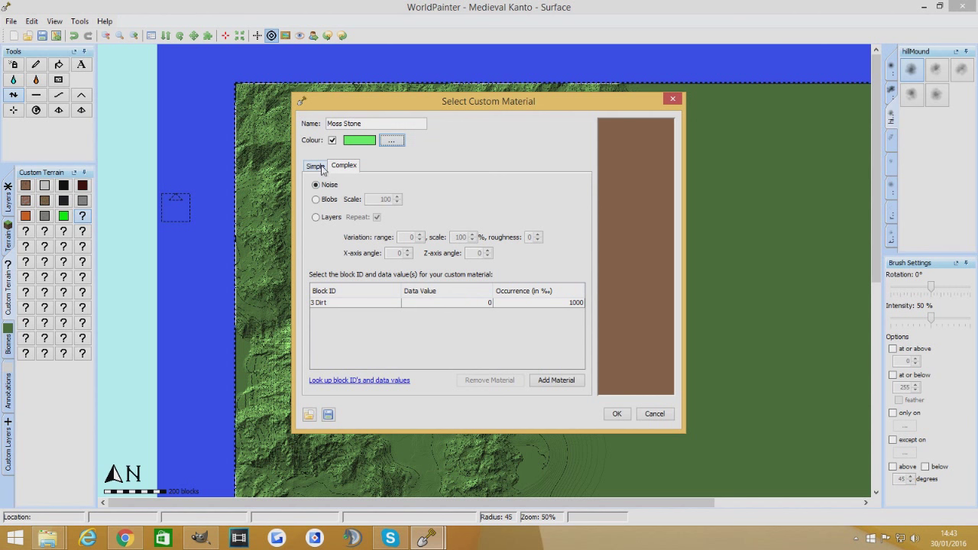
# - Fill the Moss Stone mix with three Stone block rows
pyautogui.click(338, 303)
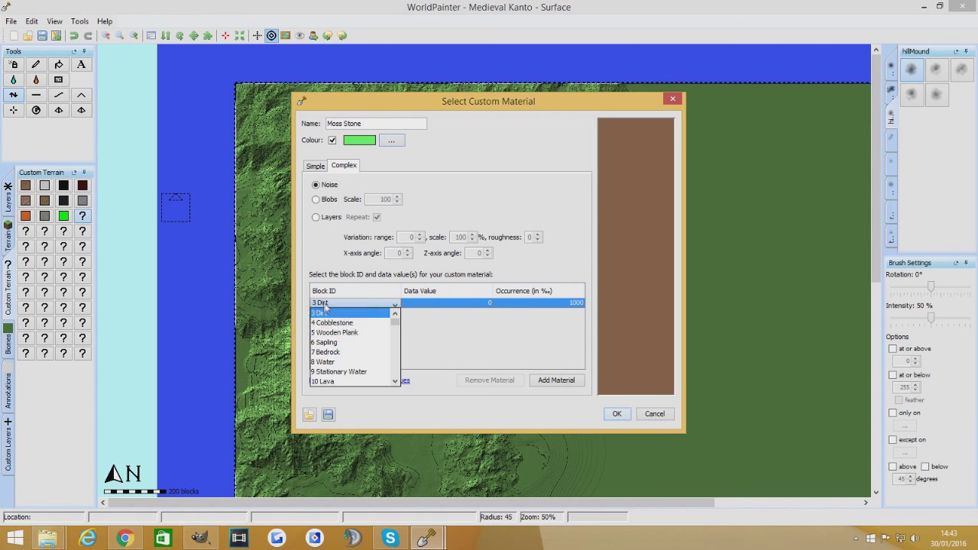
pyautogui.scroll(1, 352, 336)
pyautogui.click(333, 316)
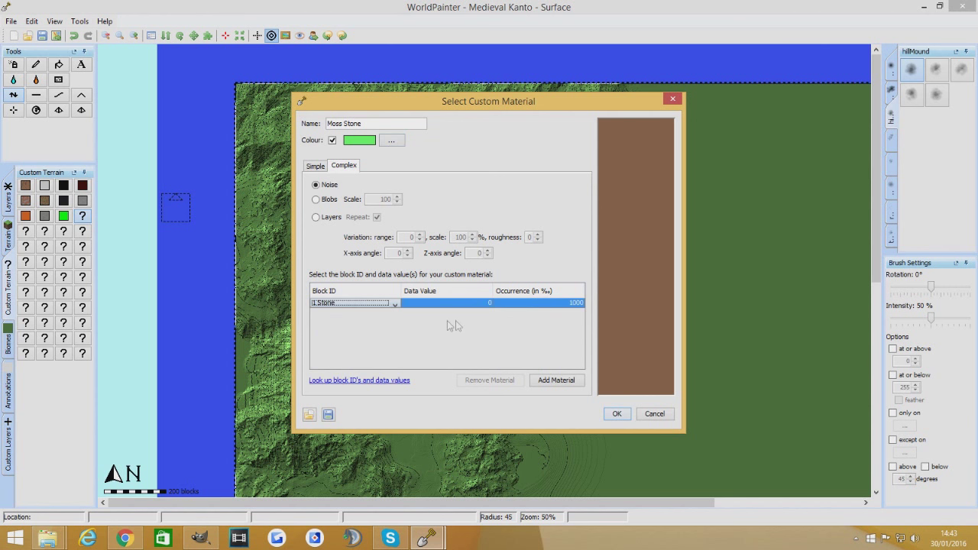
pyautogui.click(558, 381)
pyautogui.click(355, 314)
pyautogui.click(363, 336)
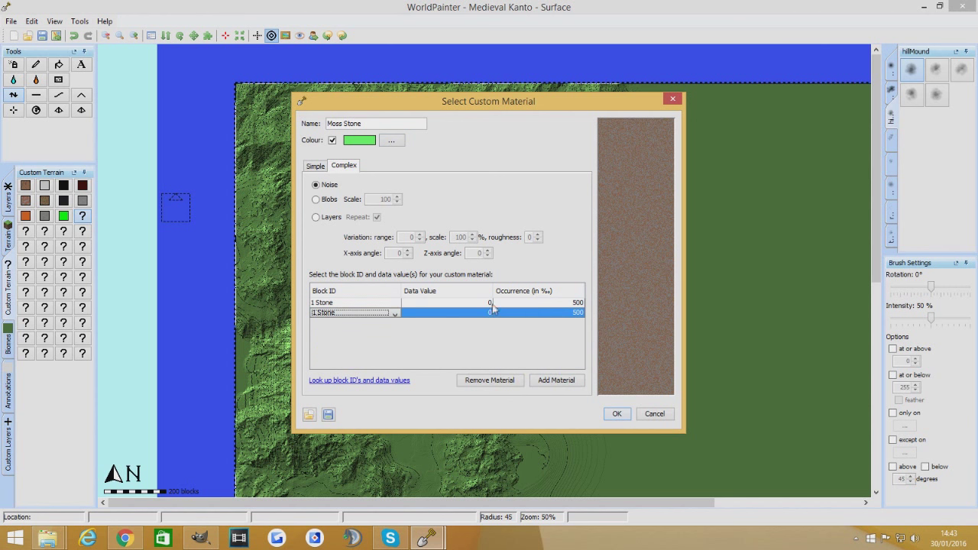
pyautogui.click(546, 381)
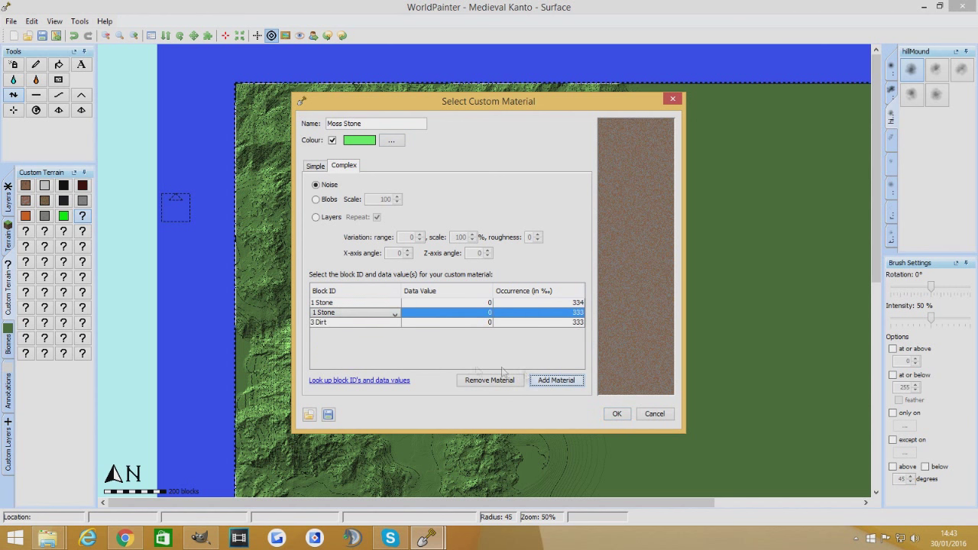
pyautogui.click(333, 324)
pyautogui.click(342, 324)
pyautogui.click(340, 344)
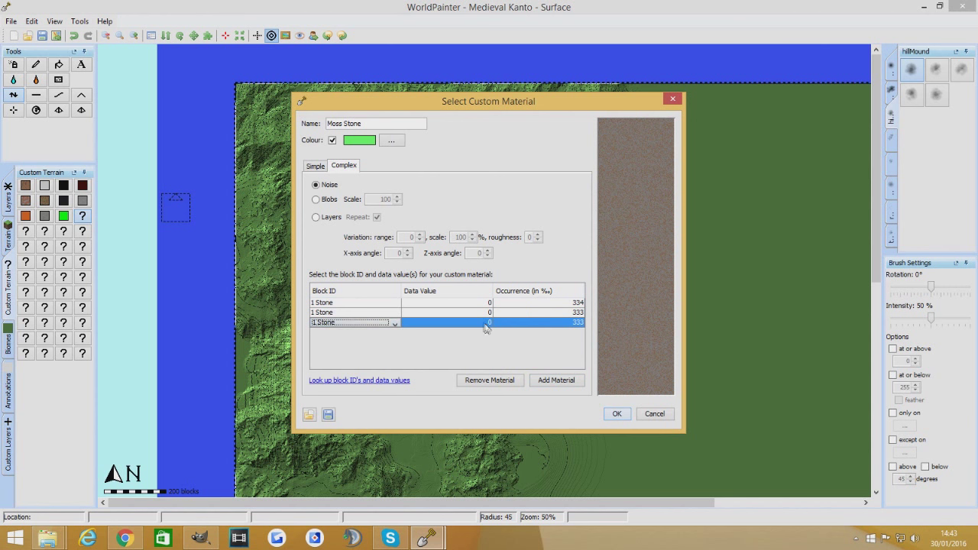
# - Set the Stone data values to 2, 1 and 0, make the middle occurrence 500‰, and save
pyautogui.click(489, 313)
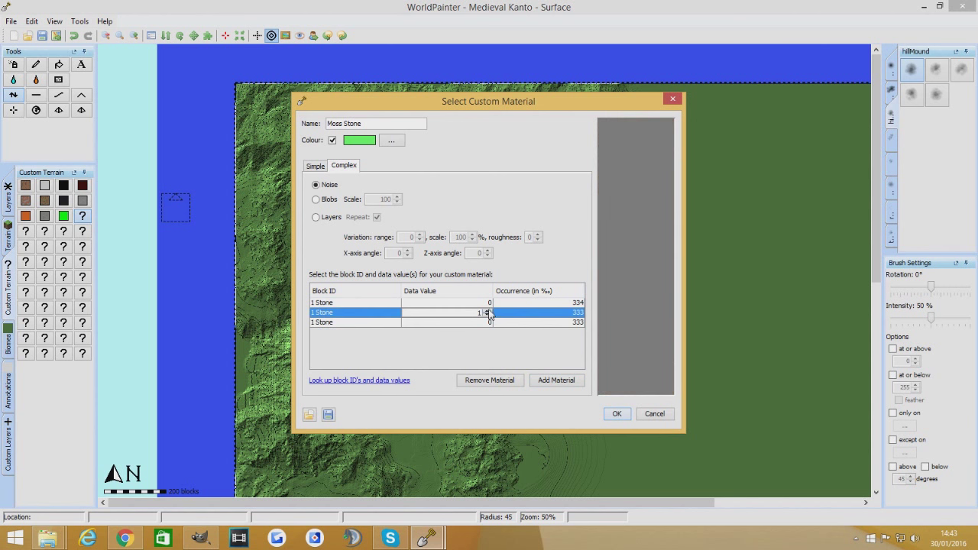
pyautogui.click(493, 303)
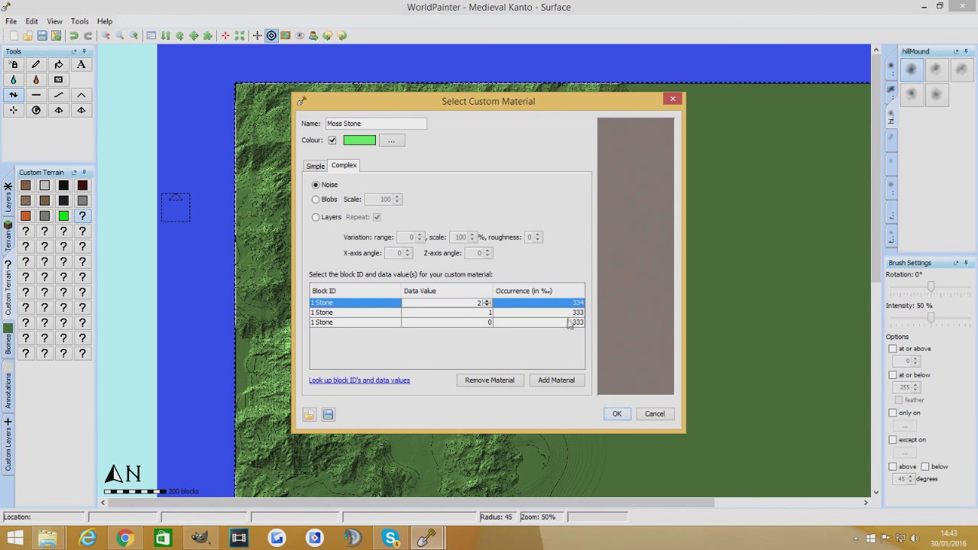
pyautogui.click(573, 312)
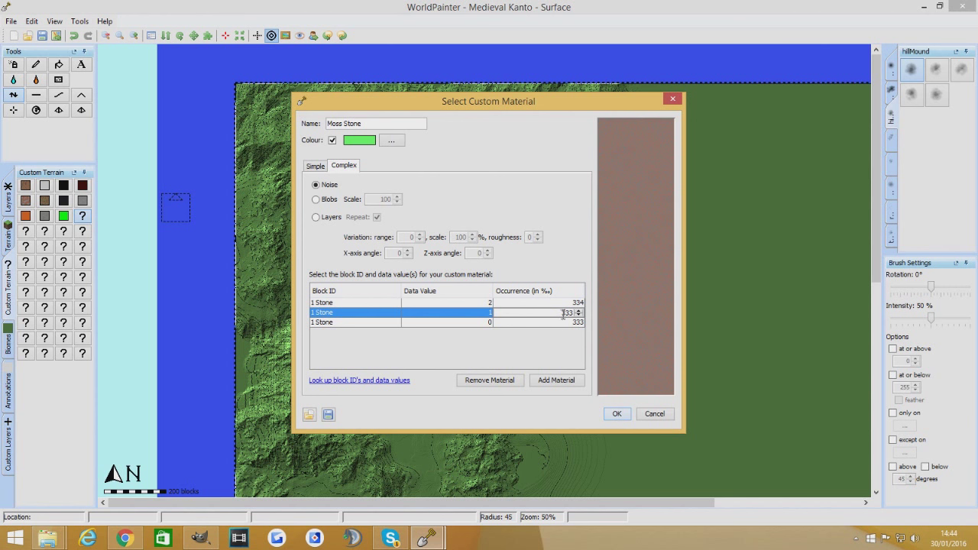
pyautogui.doubleClick(567, 312)
pyautogui.write('500')
pyautogui.press('Return')
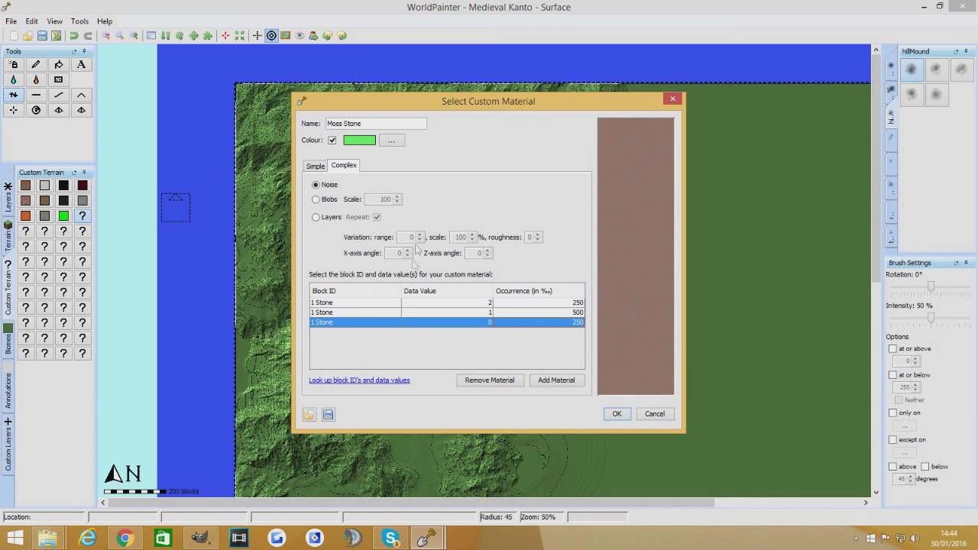
pyautogui.click(617, 413)
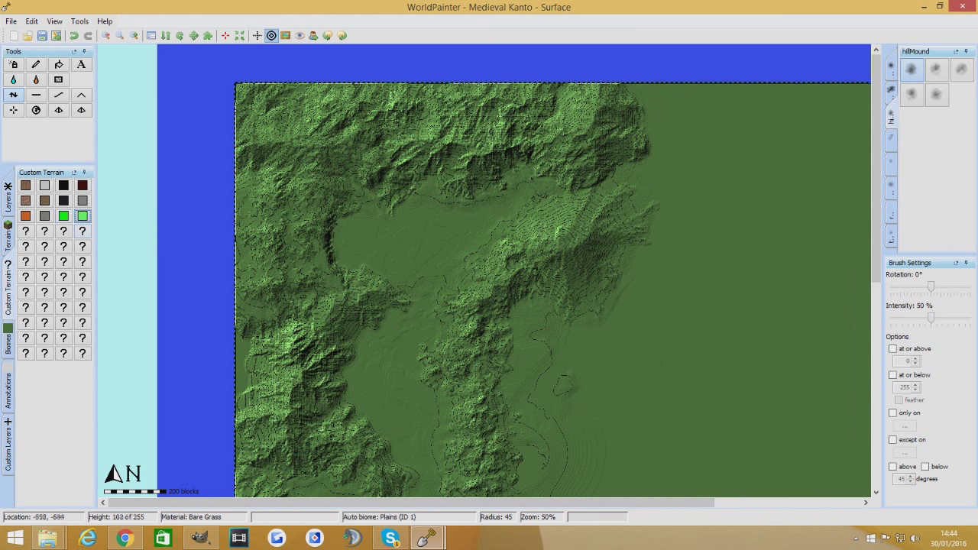
# - Reopen Moss Stone and add a fourth block row of Grass
pyautogui.rightClick(83, 217)
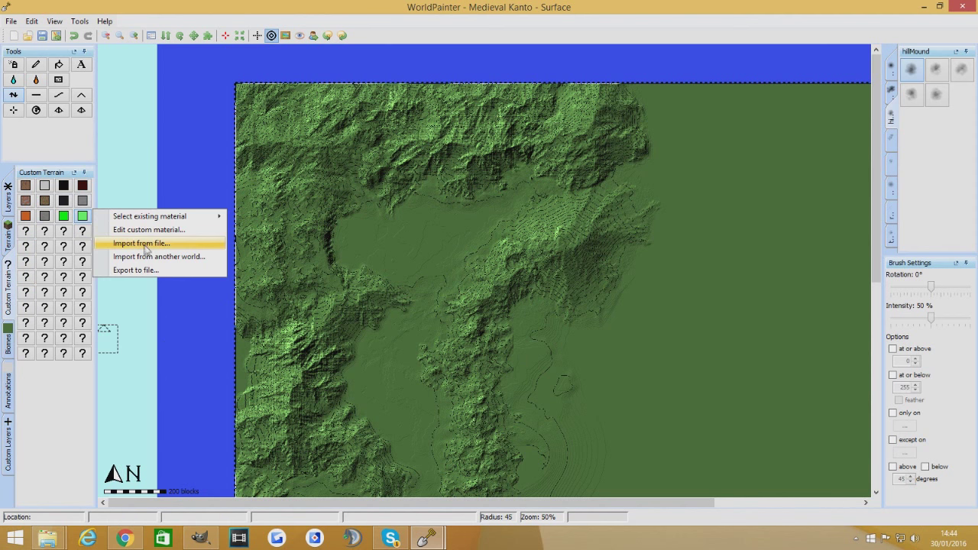
pyautogui.click(148, 228)
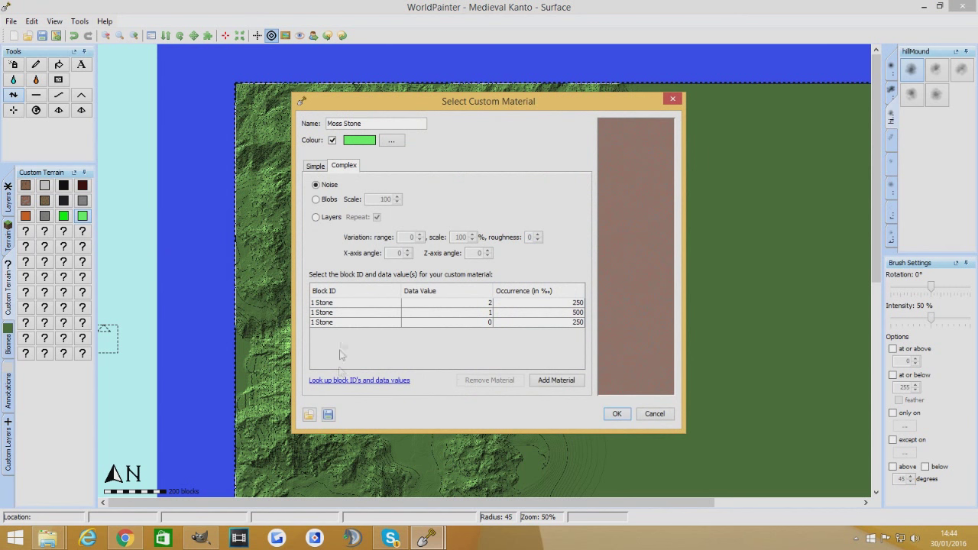
pyautogui.click(553, 381)
pyautogui.click(344, 337)
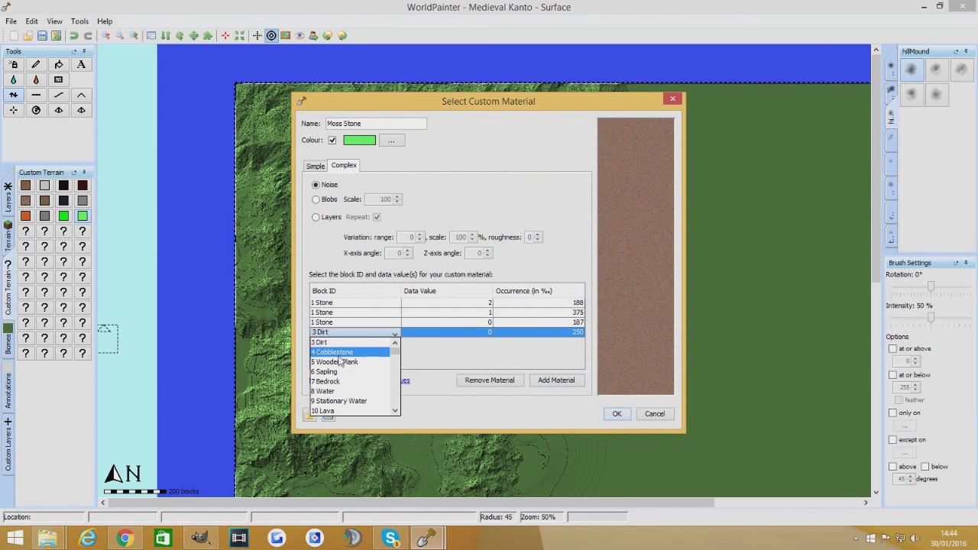
pyautogui.click(334, 362)
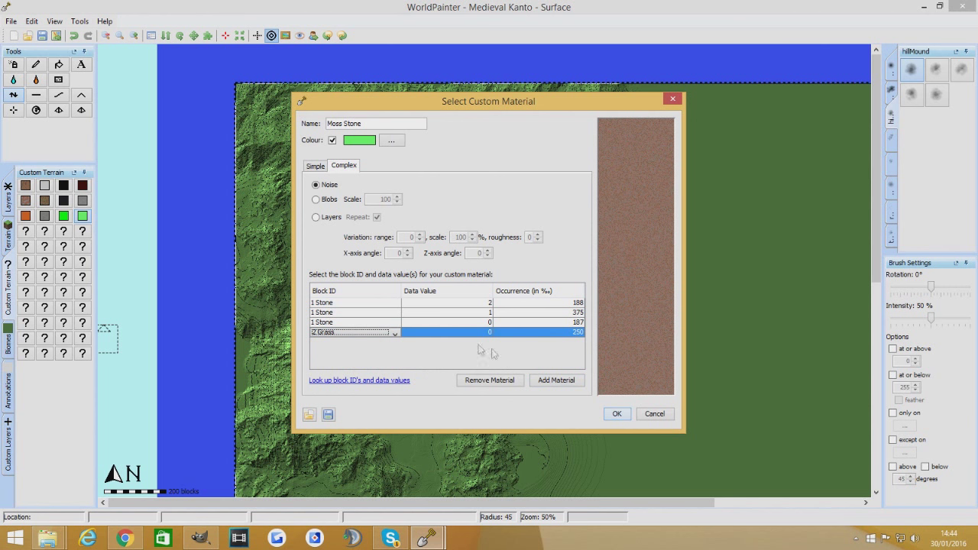
pyautogui.click(487, 334)
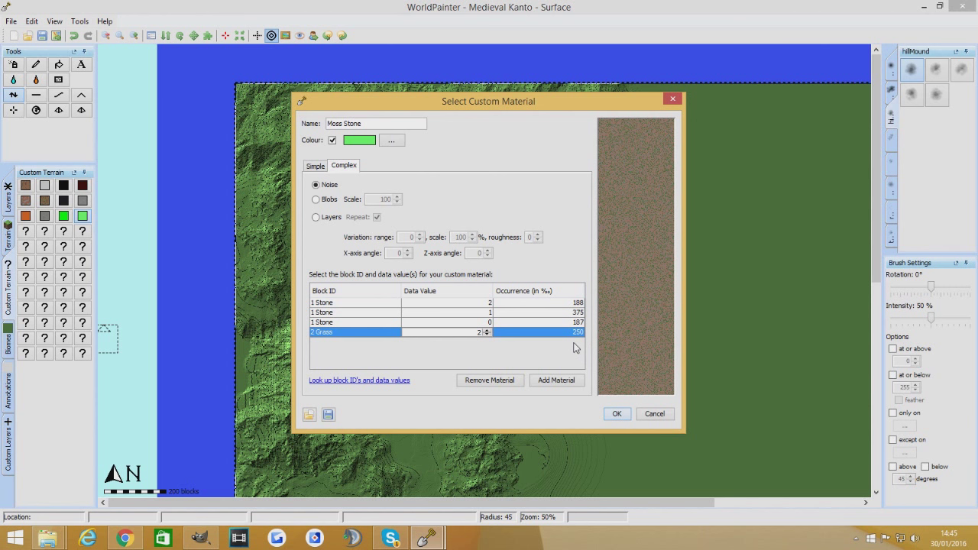
pyautogui.click(574, 334)
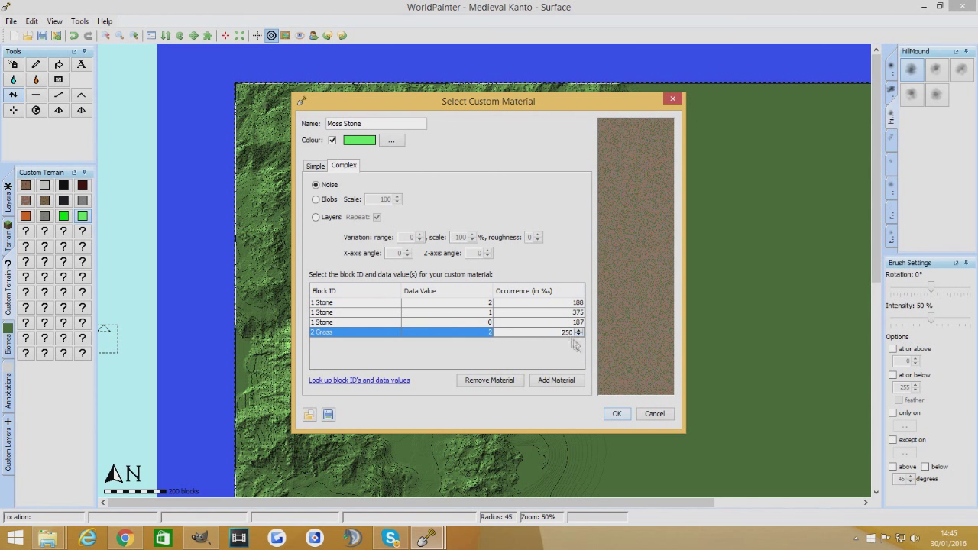
pyautogui.moveTo(562, 332); pyautogui.dragTo(594, 341)
# - Set occurrences to 400 for the second Stone, 200 for Grass and 200 for the third Stone
pyautogui.click(571, 312)
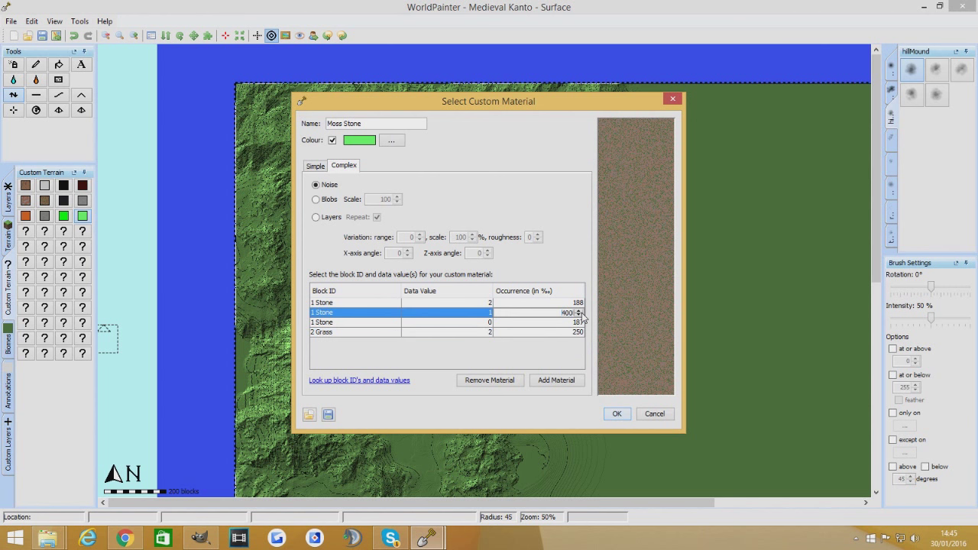
pyautogui.write('400')
pyautogui.click(572, 332)
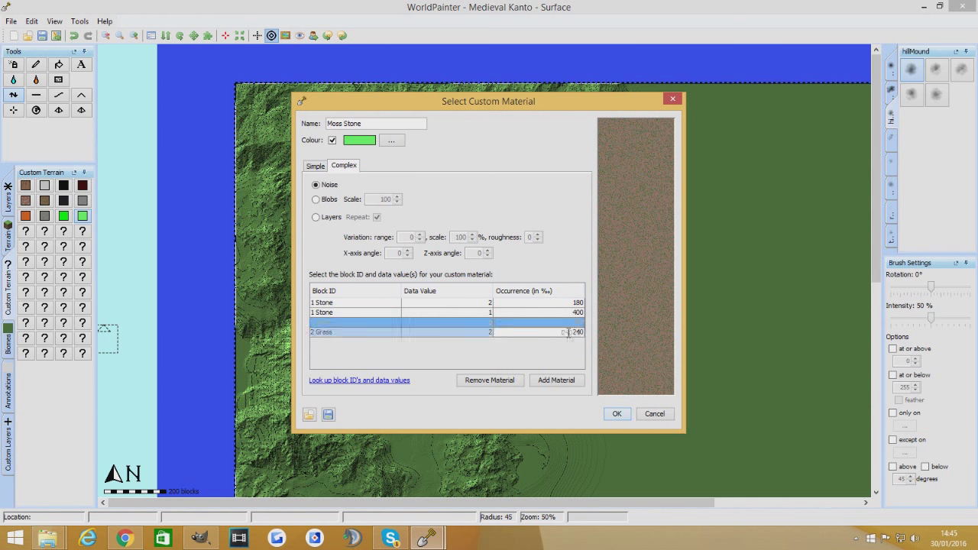
pyautogui.write('240')
pyautogui.hotkey('ctrl', 'a')
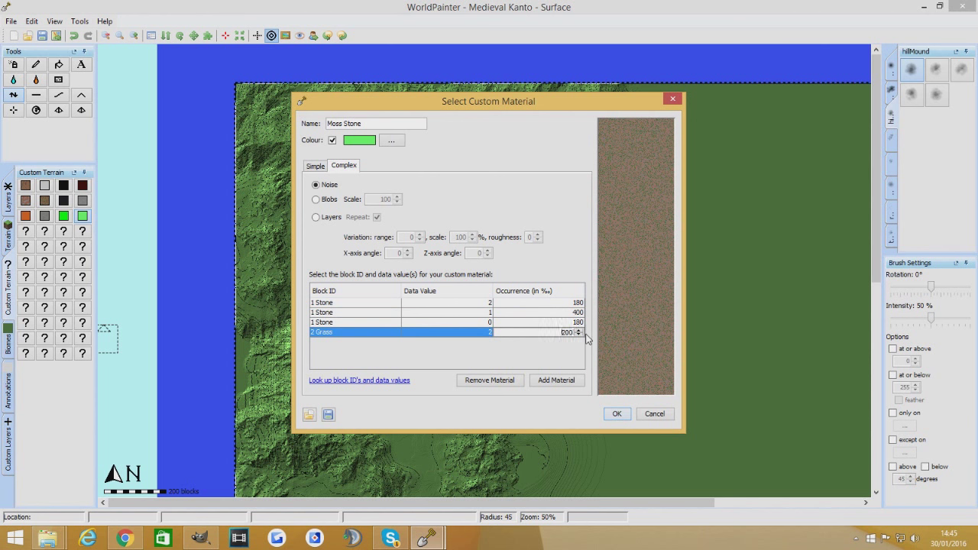
pyautogui.press('Return')
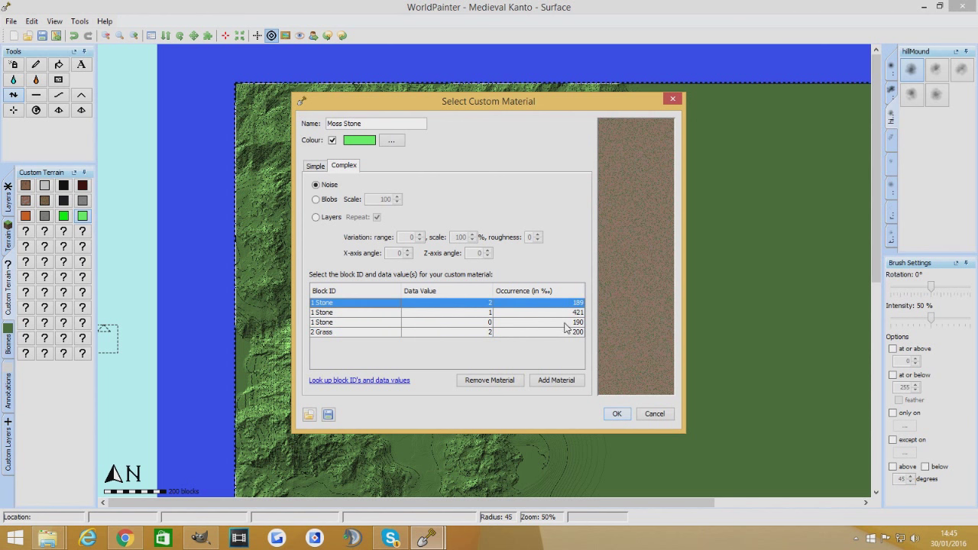
pyautogui.click(568, 322)
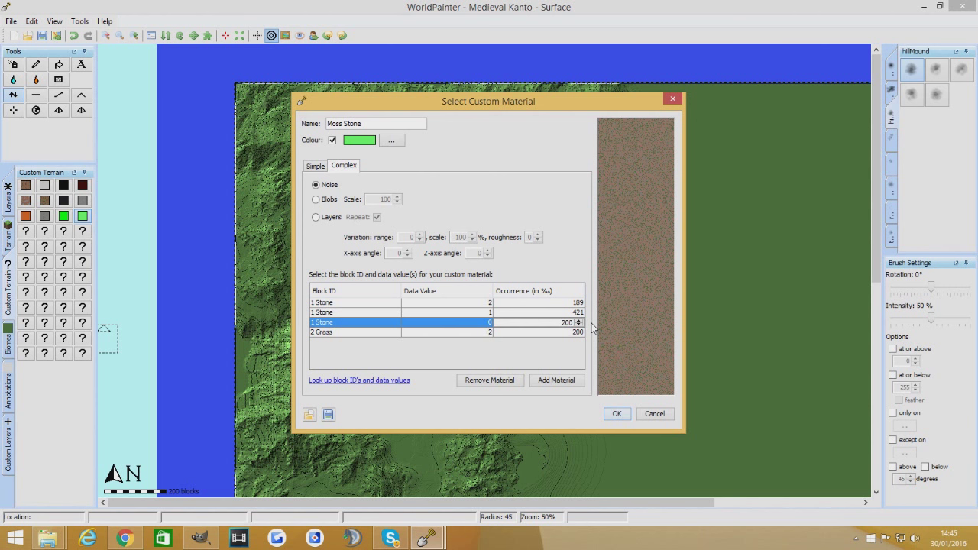
pyautogui.write('200')
pyautogui.press('Return')
# - Re-enter 400 for the second Stone, check the other occurrences, and save Moss Stone
pyautogui.click(569, 312)
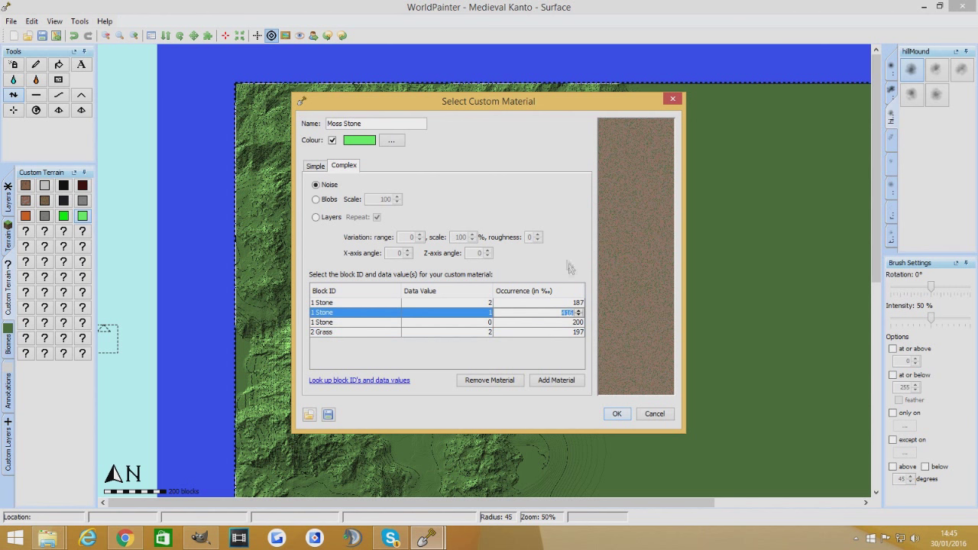
pyautogui.write('400')
pyautogui.press('Return')
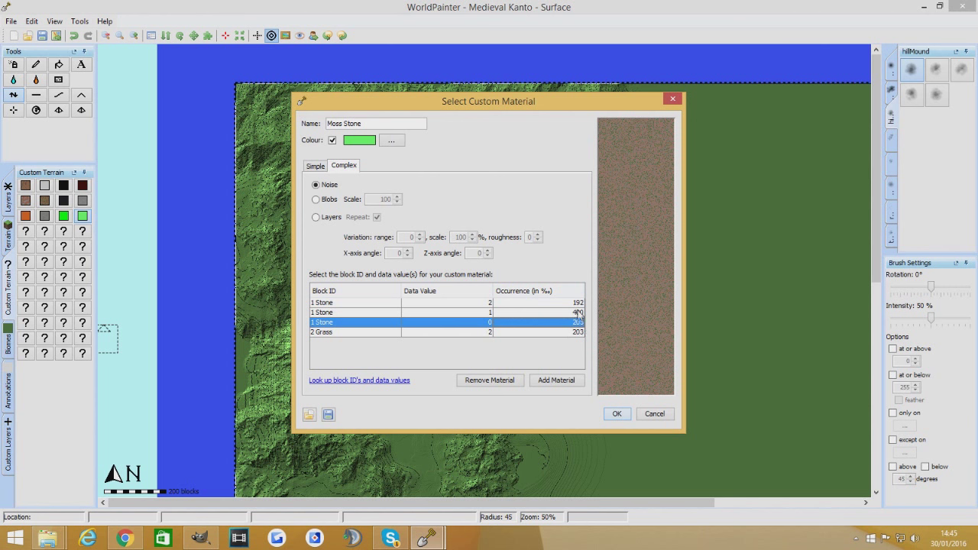
pyautogui.click(570, 303)
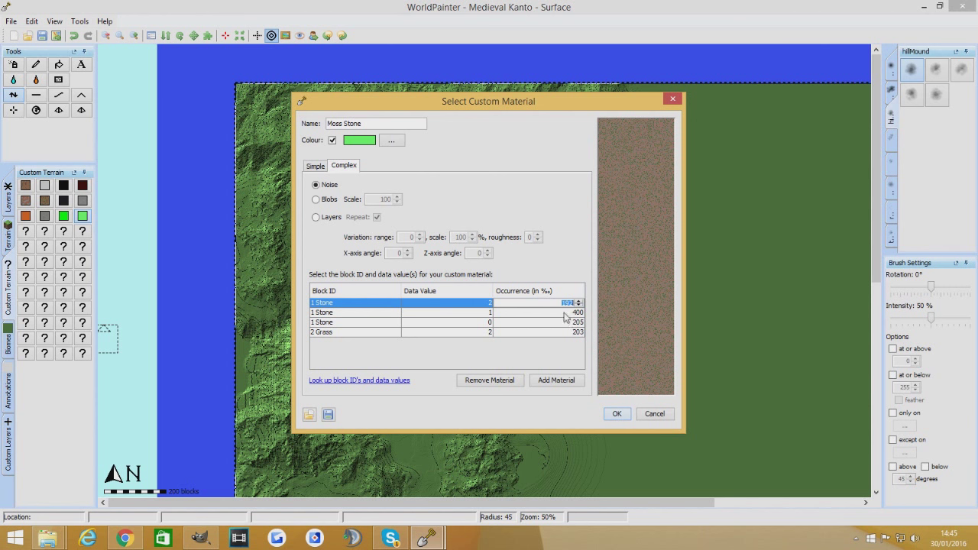
pyautogui.click(569, 323)
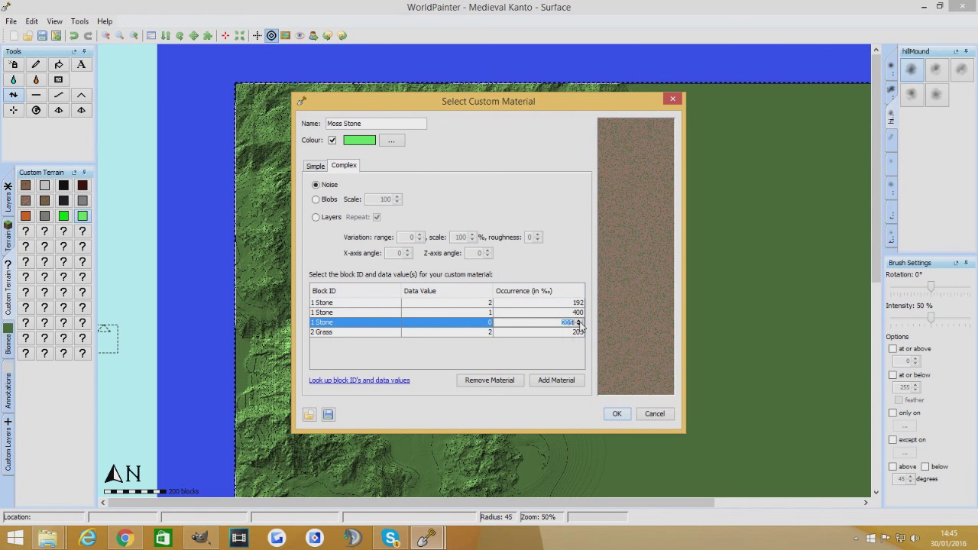
pyautogui.click(577, 332)
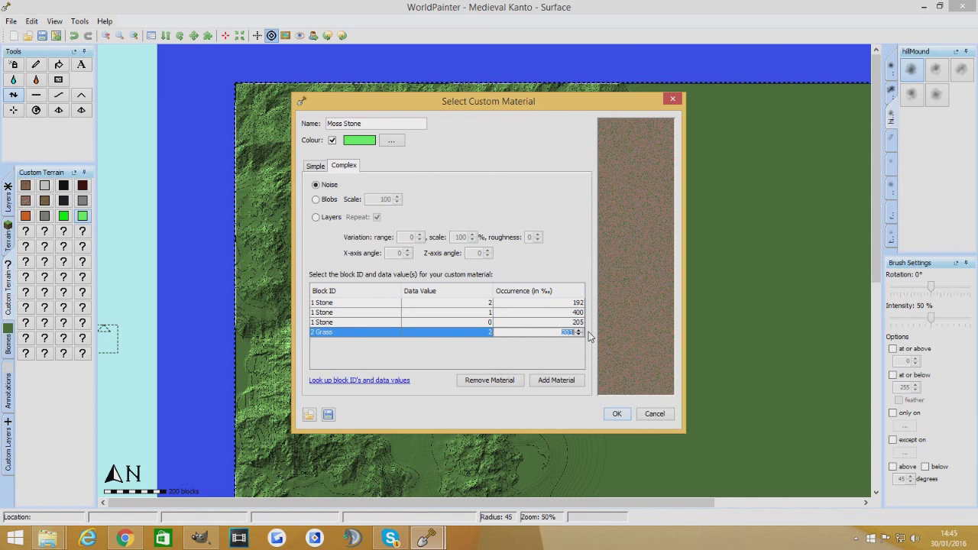
pyautogui.press('Return')
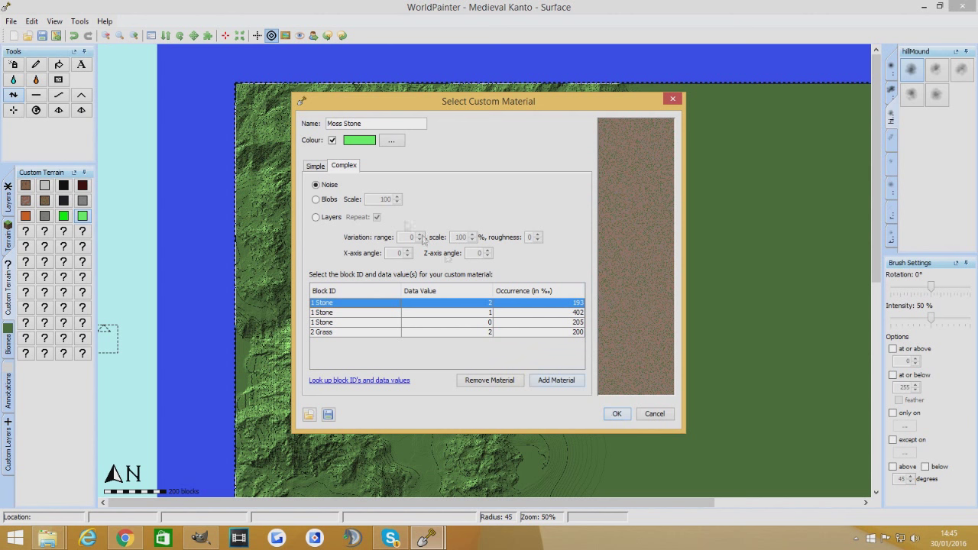
pyautogui.click(623, 413)
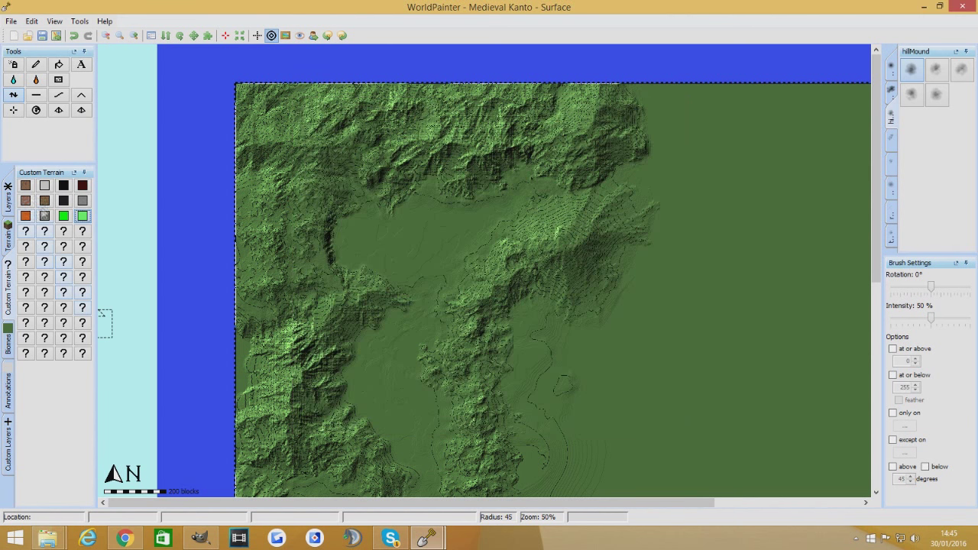
# - Enlarge the brush, enable the above-slope limit, and use a hard round brush at 100% intensity
pyautogui.scroll(8, 416, 351)
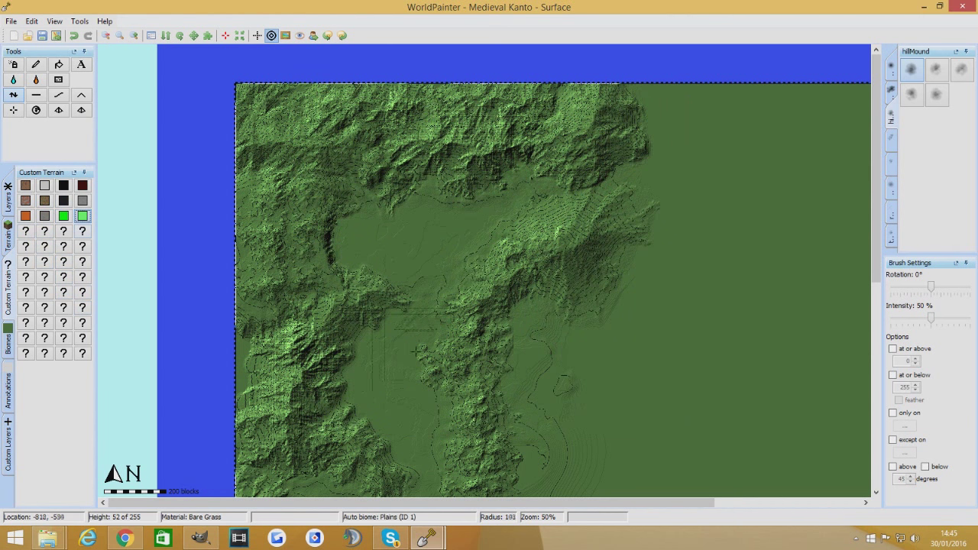
pyautogui.scroll(11, 417, 351)
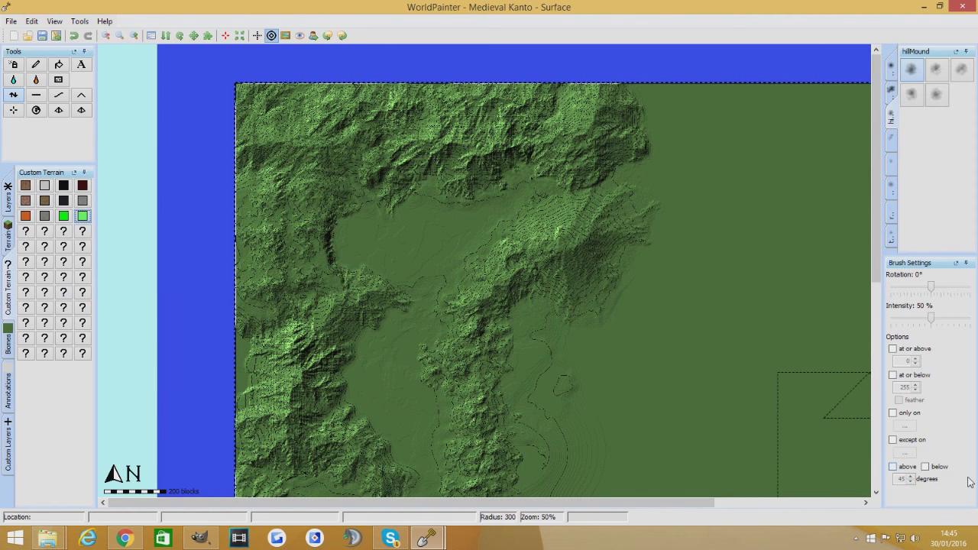
pyautogui.click(893, 467)
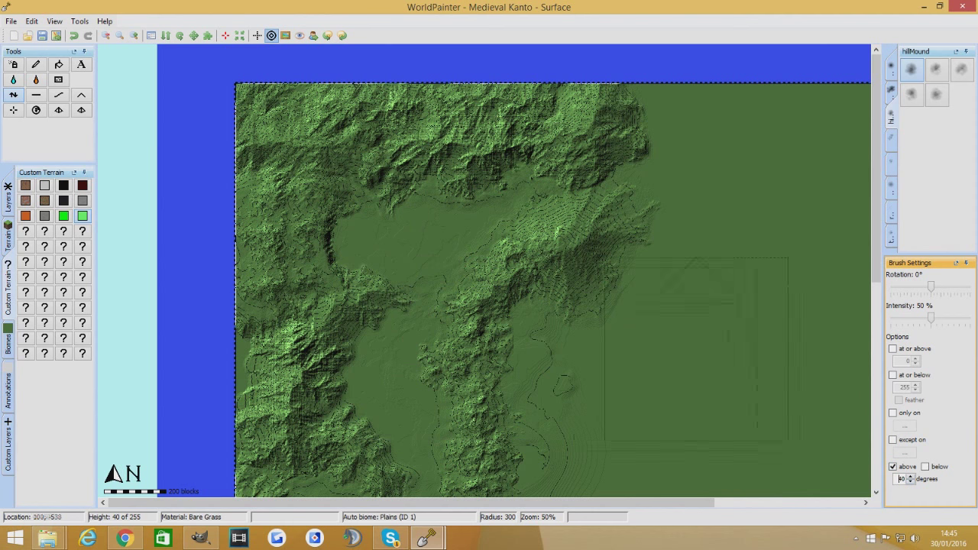
pyautogui.click(893, 90)
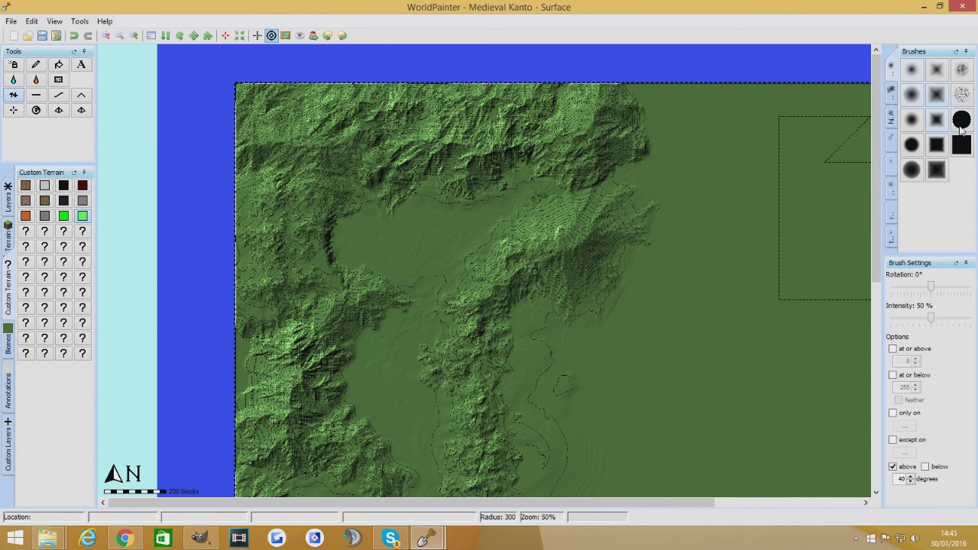
pyautogui.click(960, 126)
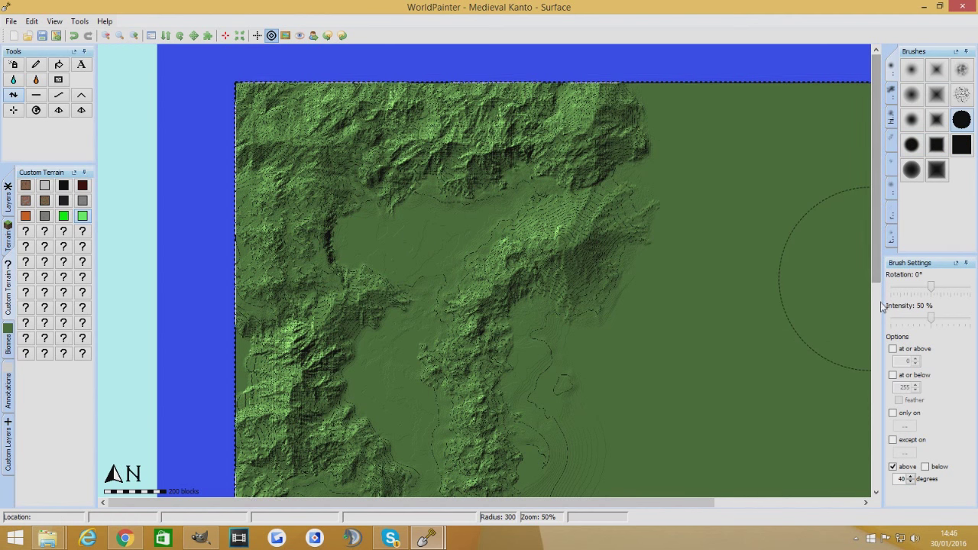
pyautogui.scroll(-1, 879, 292)
pyautogui.moveTo(930, 316); pyautogui.dragTo(970, 317)
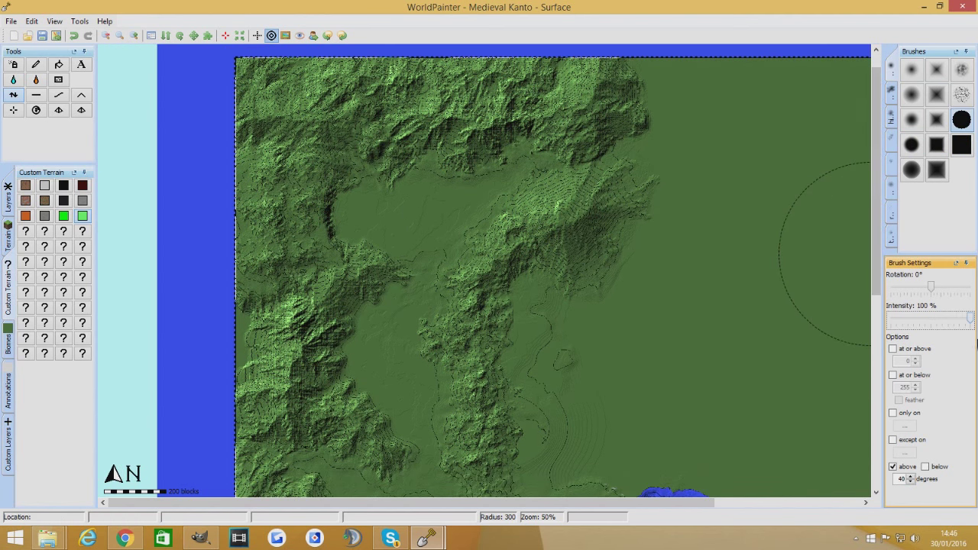
pyautogui.scroll(-1, 393, 373)
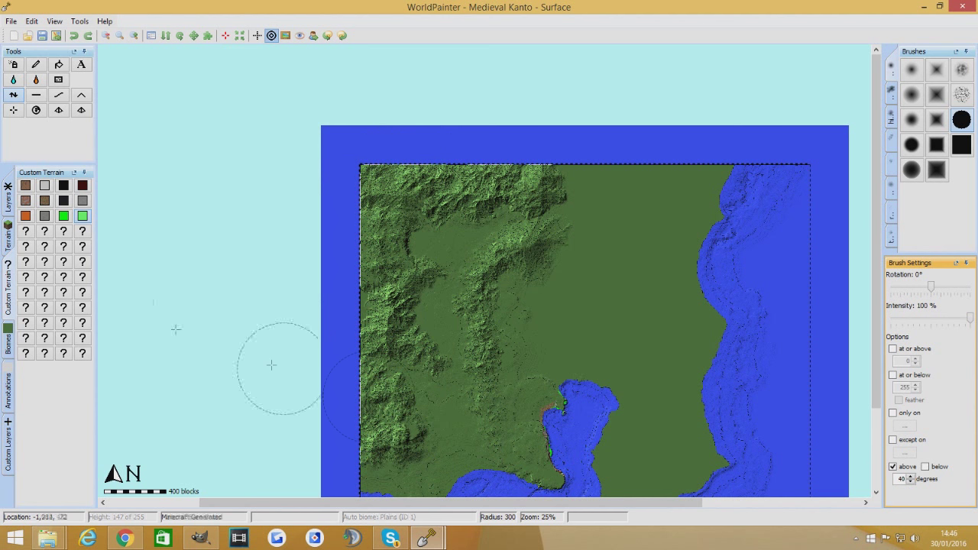
# - Paint Moss Stone on slopes above 40 degrees over the lower-left and northern mountains
pyautogui.click(14, 65)
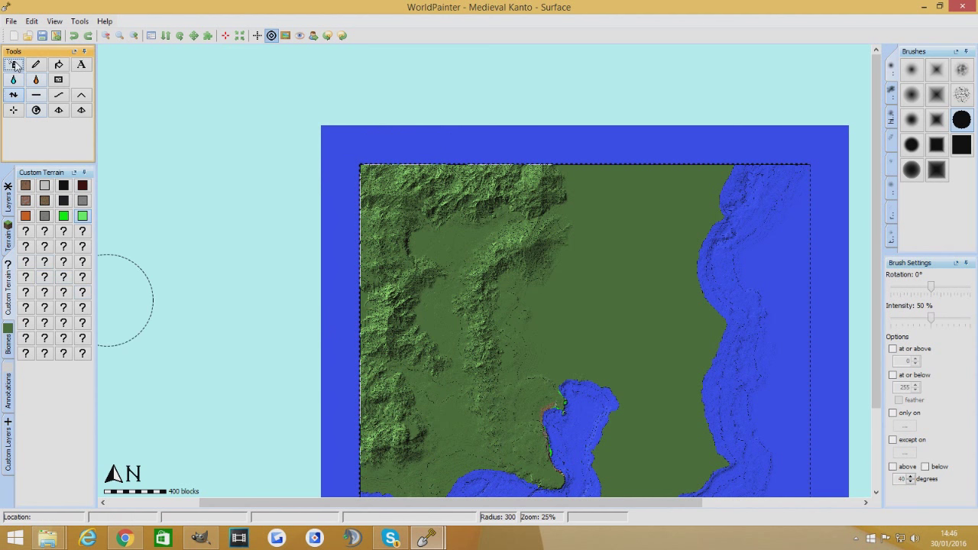
pyautogui.click(82, 216)
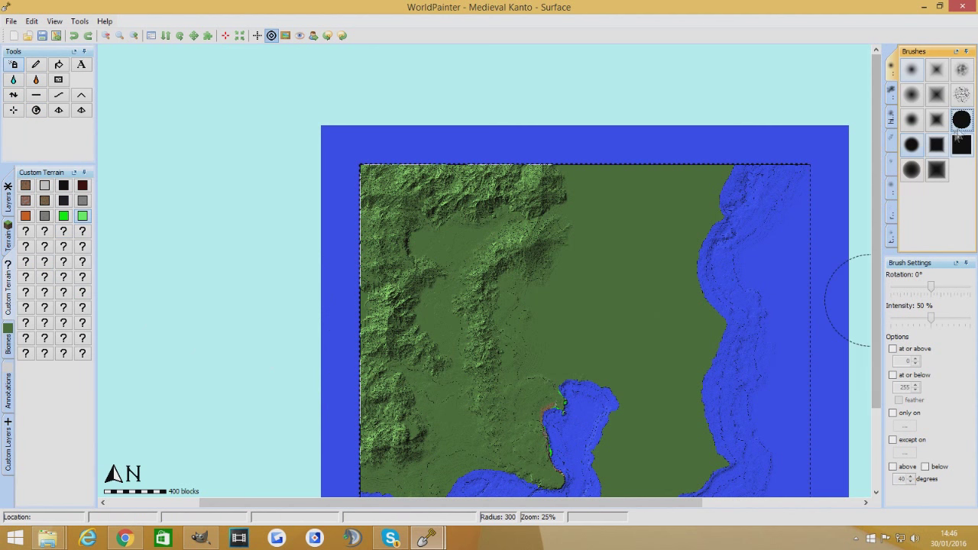
pyautogui.click(961, 120)
pyautogui.click(893, 466)
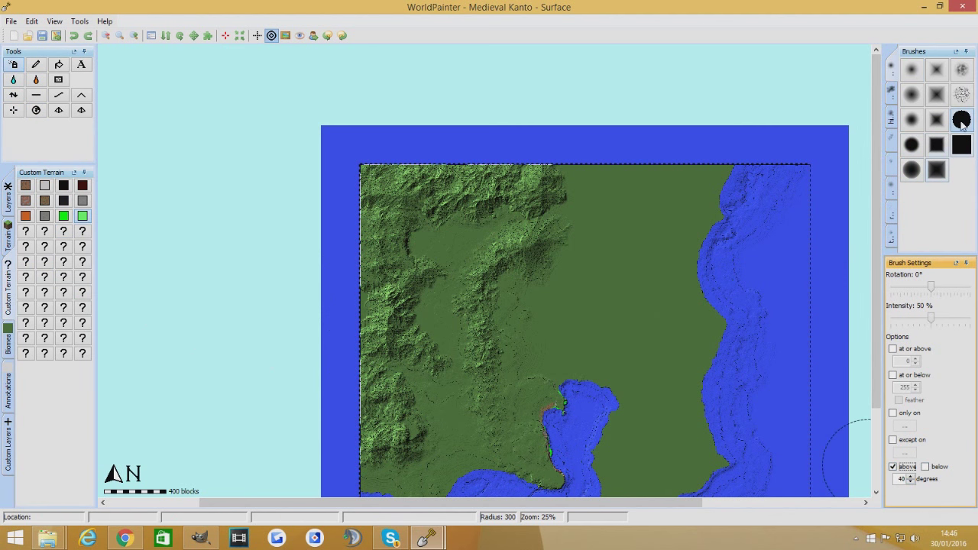
pyautogui.moveTo(394, 432)
pyautogui.mouseDown()
pyautogui.moveTo(404, 411)
pyautogui.moveTo(393, 417)
pyautogui.moveTo(386, 256)
pyautogui.moveTo(374, 229)
pyautogui.moveTo(485, 195)
pyautogui.mouseUp()
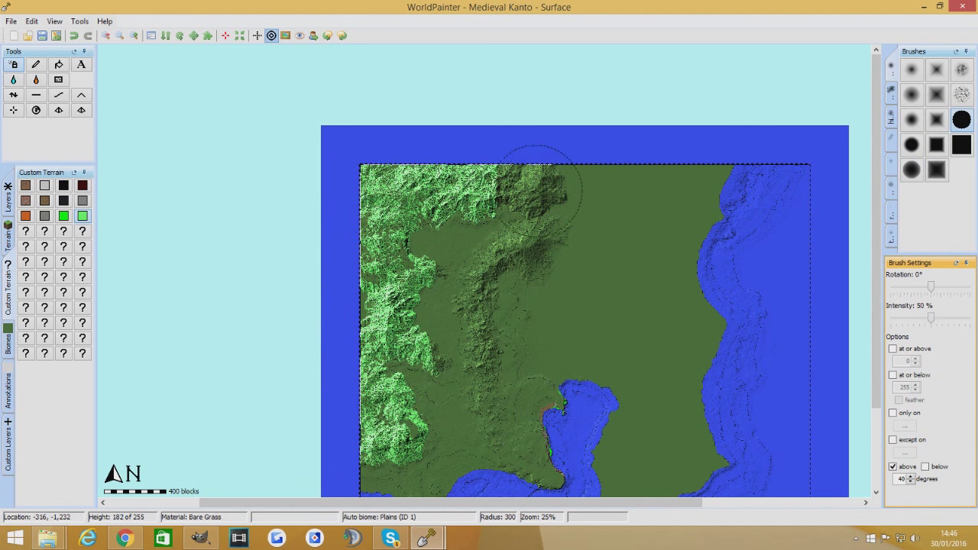
pyautogui.moveTo(550, 225)
pyautogui.mouseDown()
pyautogui.moveTo(540, 212)
pyautogui.moveTo(469, 262)
pyautogui.moveTo(491, 302)
pyautogui.mouseUp()
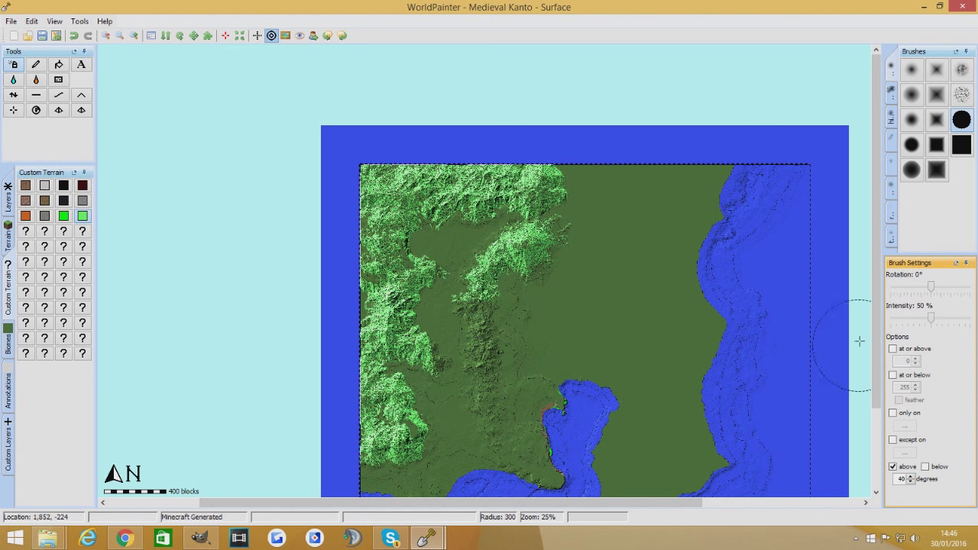
pyautogui.moveTo(877, 307); pyautogui.dragTo(878, 346)
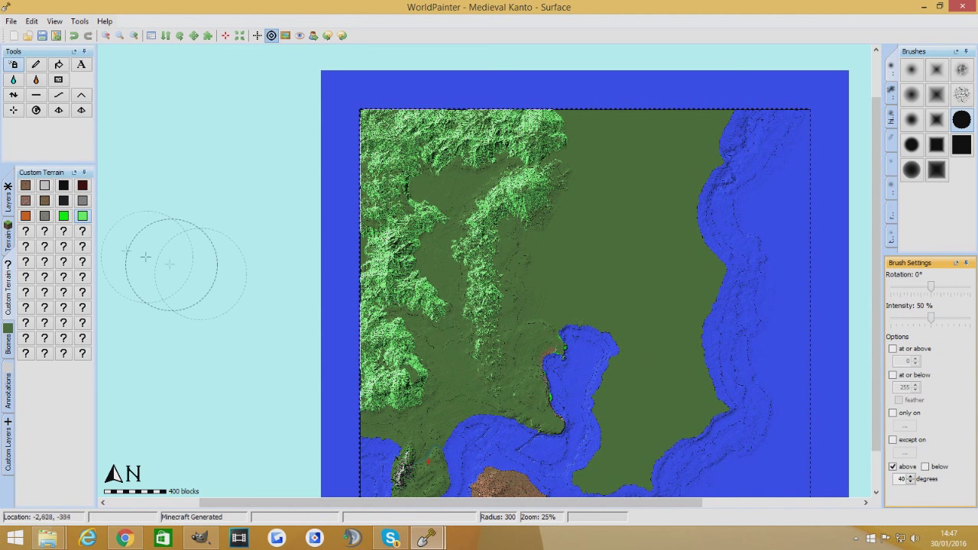
# - Select the bare Stone terrain and raise the slope limit to above 45 degrees
pyautogui.click(9, 243)
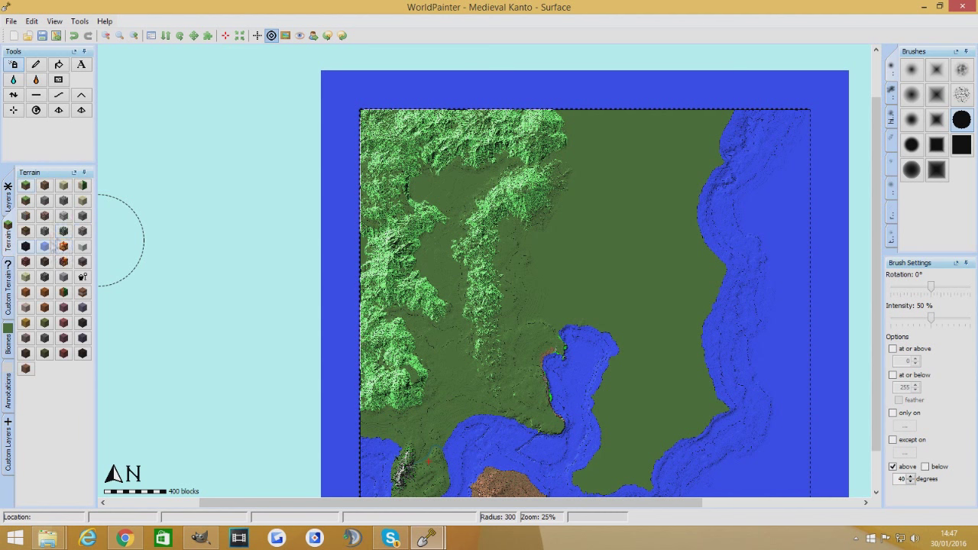
pyautogui.click(45, 201)
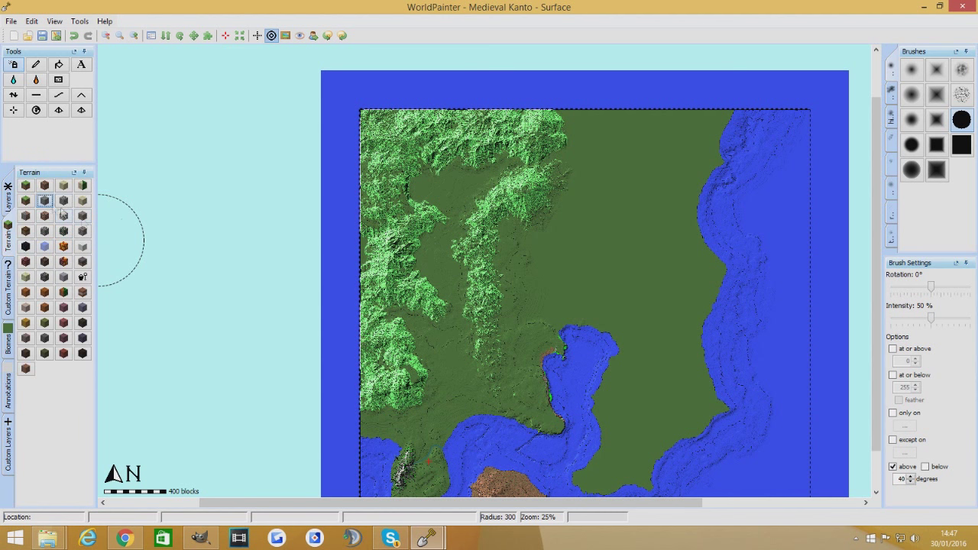
pyautogui.click(902, 479)
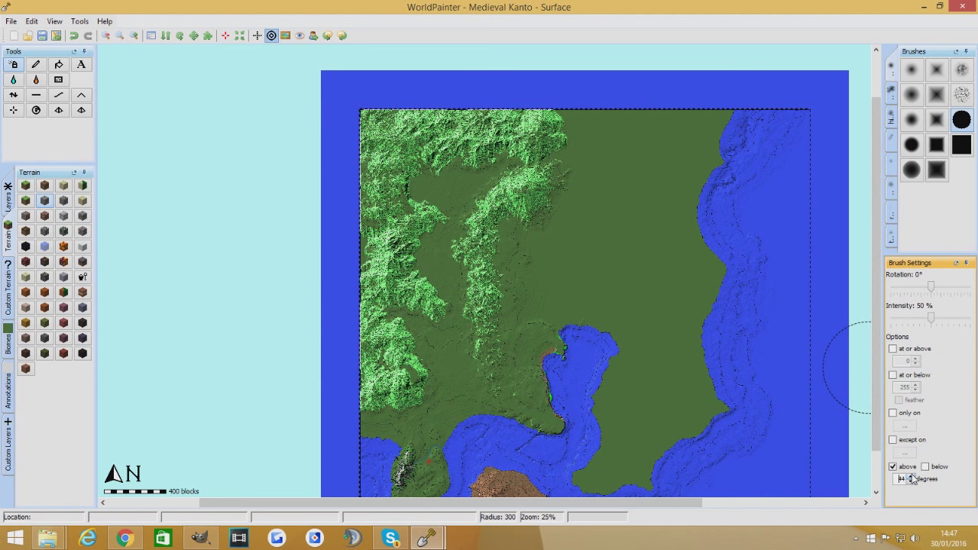
pyautogui.click(910, 476)
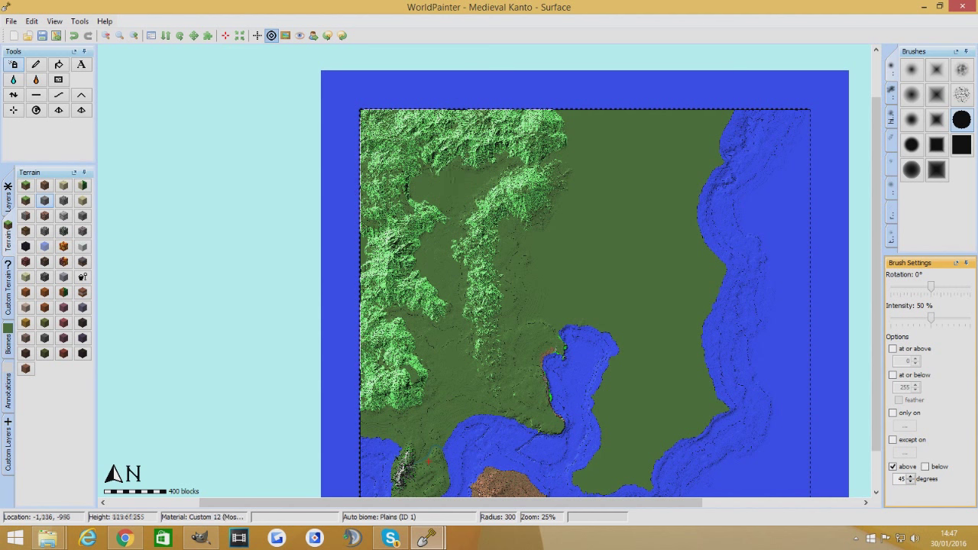
# - Paint Stone over the top-left, central and lower-left mountain slopes
pyautogui.moveTo(412, 153)
pyautogui.mouseDown()
pyautogui.moveTo(397, 161)
pyautogui.moveTo(428, 134)
pyautogui.moveTo(504, 141)
pyautogui.moveTo(546, 130)
pyautogui.mouseUp()
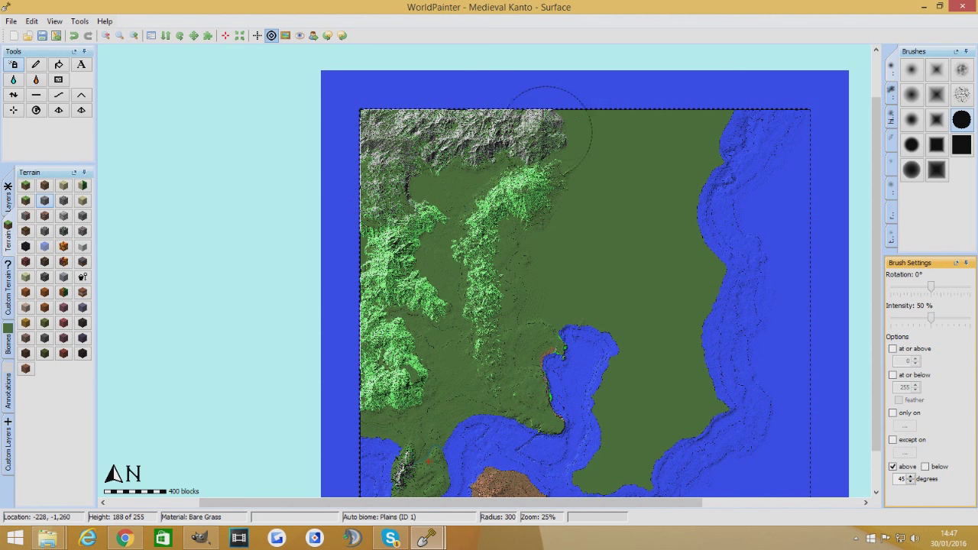
pyautogui.moveTo(418, 195)
pyautogui.mouseDown()
pyautogui.moveTo(387, 283)
pyautogui.moveTo(390, 199)
pyautogui.moveTo(433, 214)
pyautogui.moveTo(535, 191)
pyautogui.moveTo(503, 218)
pyautogui.moveTo(484, 258)
pyautogui.moveTo(473, 338)
pyautogui.mouseUp()
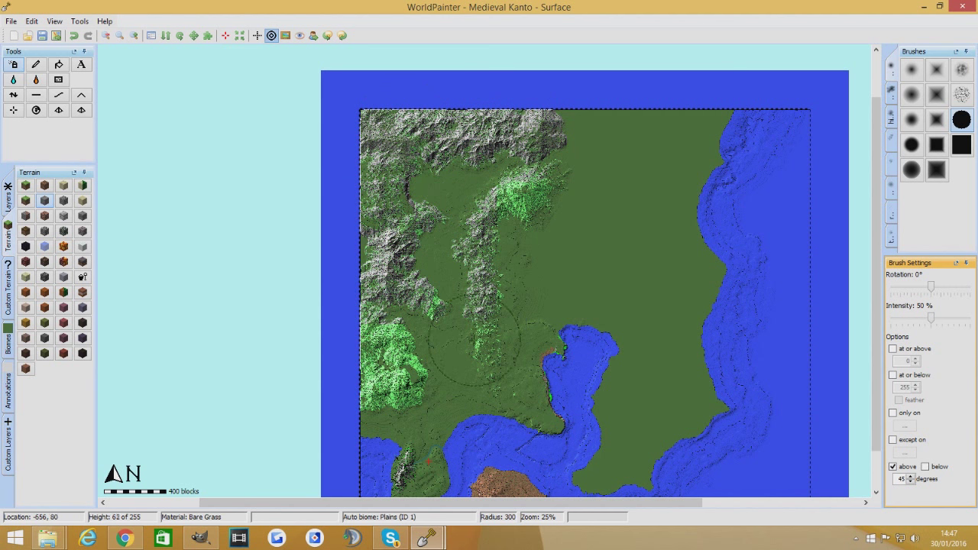
pyautogui.moveTo(425, 363)
pyautogui.mouseDown()
pyautogui.moveTo(412, 348)
pyautogui.moveTo(386, 366)
pyautogui.moveTo(379, 354)
pyautogui.moveTo(386, 364)
pyautogui.moveTo(395, 352)
pyautogui.mouseUp()
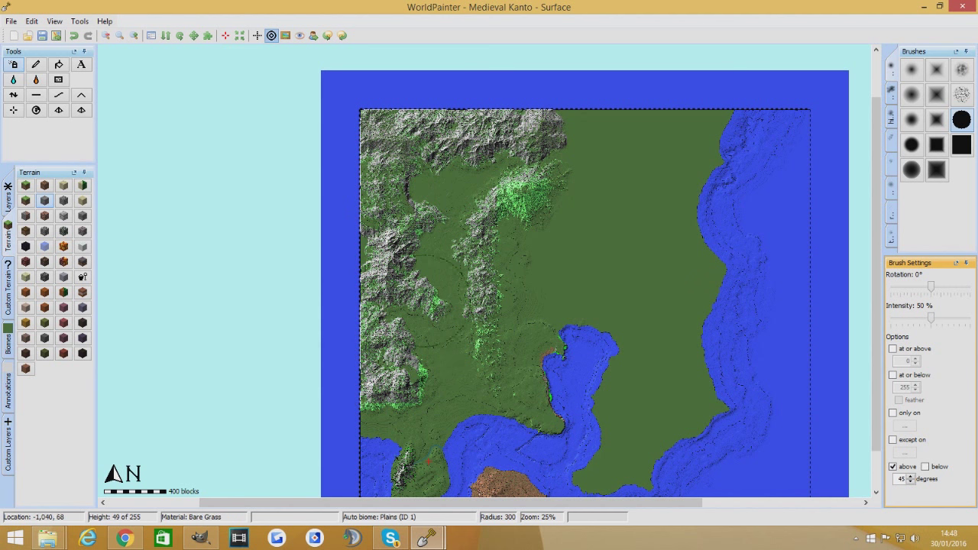
pyautogui.moveTo(501, 233)
pyautogui.mouseDown()
pyautogui.moveTo(517, 212)
pyautogui.moveTo(436, 239)
pyautogui.moveTo(463, 327)
pyautogui.moveTo(417, 376)
pyautogui.mouseUp()
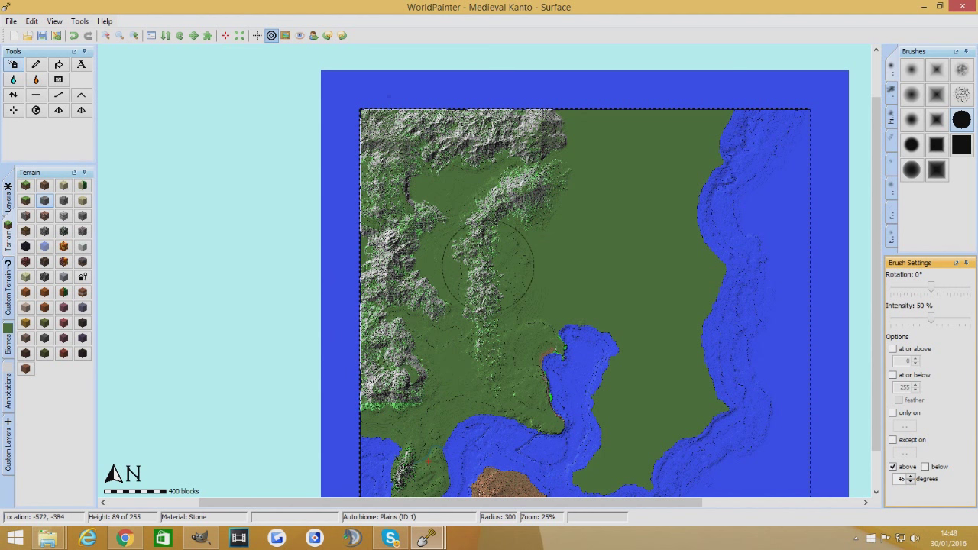
pyautogui.moveTo(426, 538)
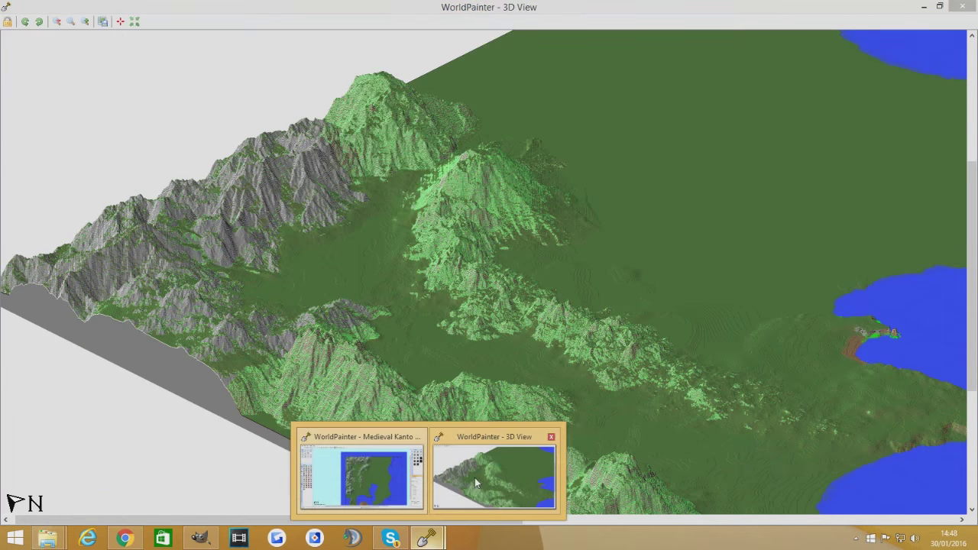
pyautogui.click(474, 478)
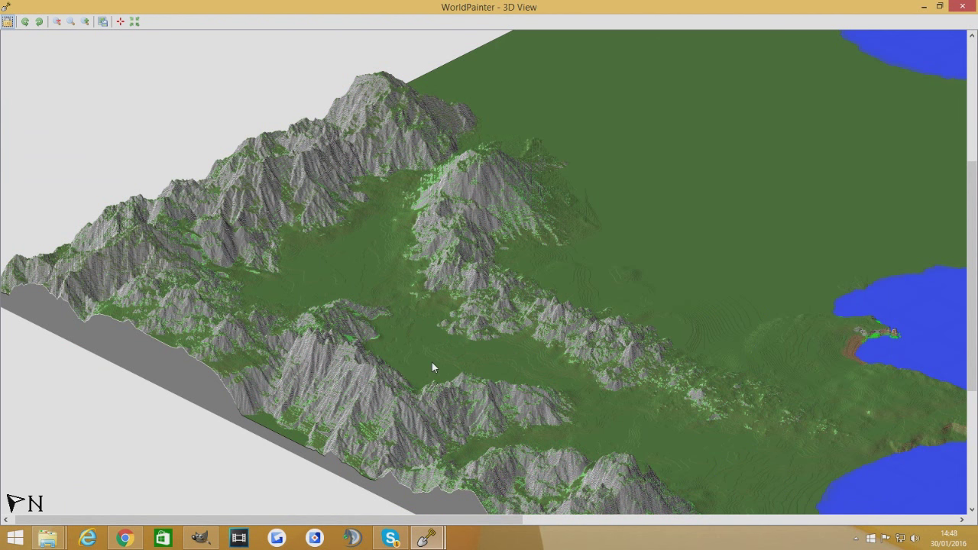
pyautogui.click(427, 538)
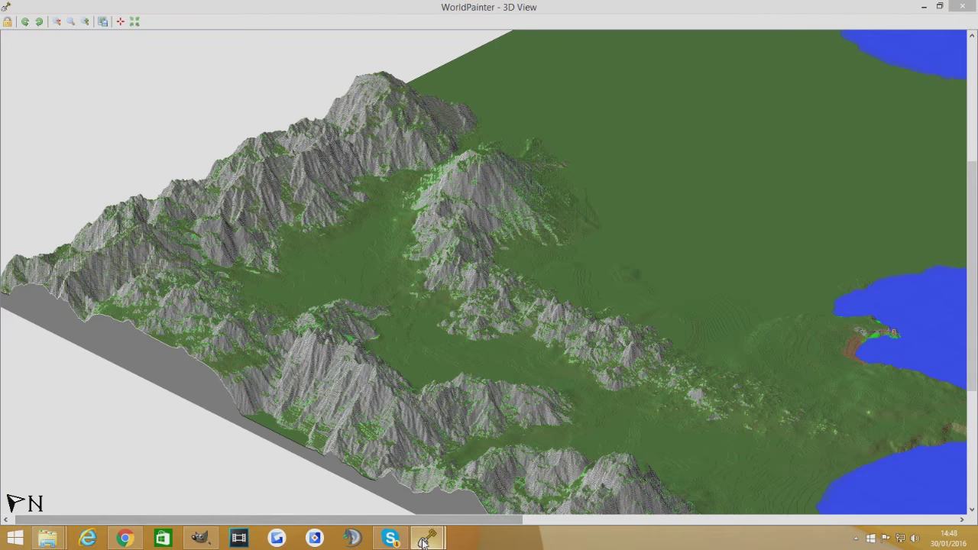
pyautogui.click(414, 472)
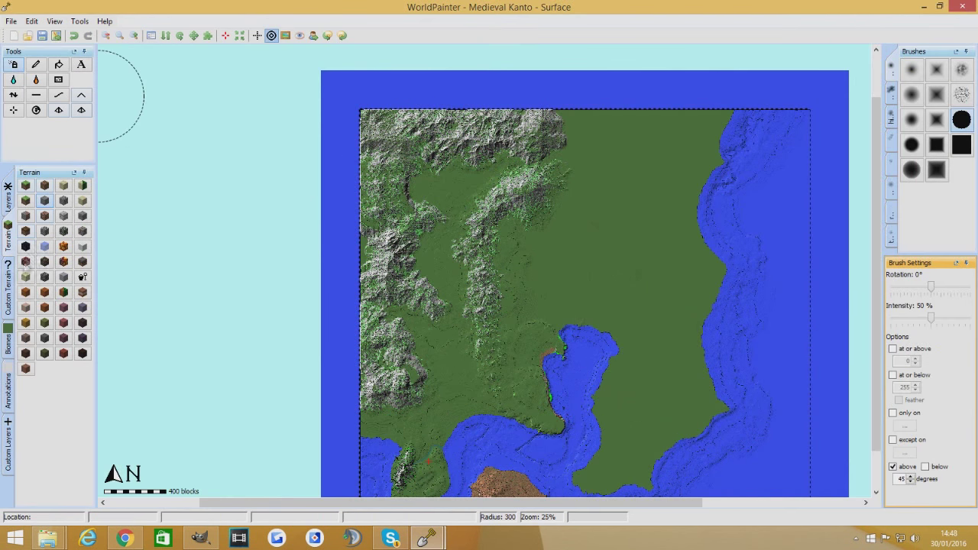
# - Open the custom Stone material editor, close it unchanged, and raise the slope limit to 53 degrees
pyautogui.click(11, 297)
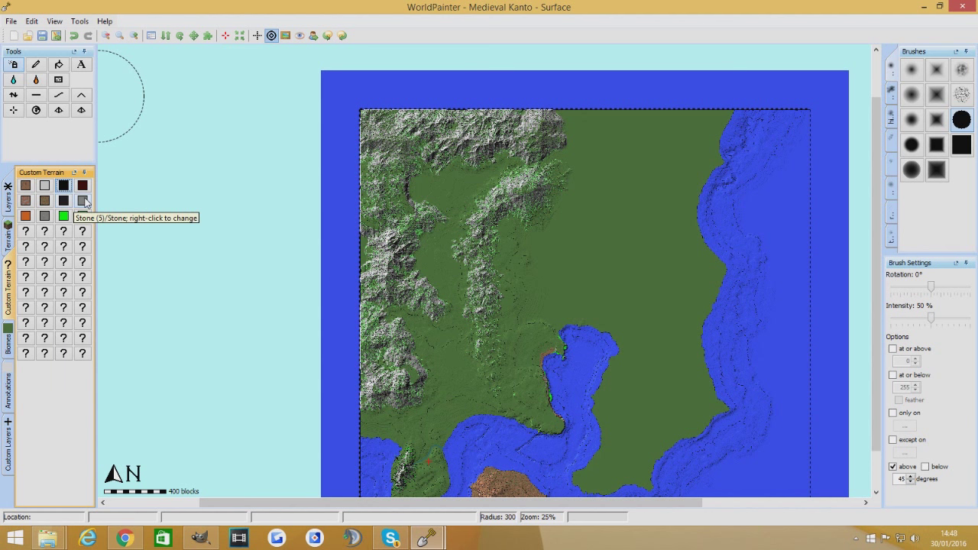
pyautogui.click(84, 201)
pyautogui.rightClick(84, 201)
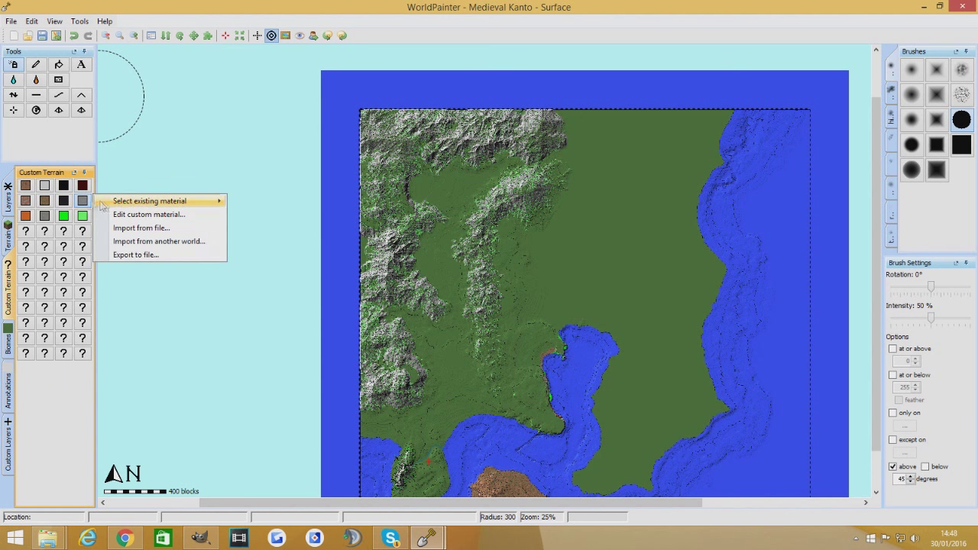
pyautogui.click(206, 212)
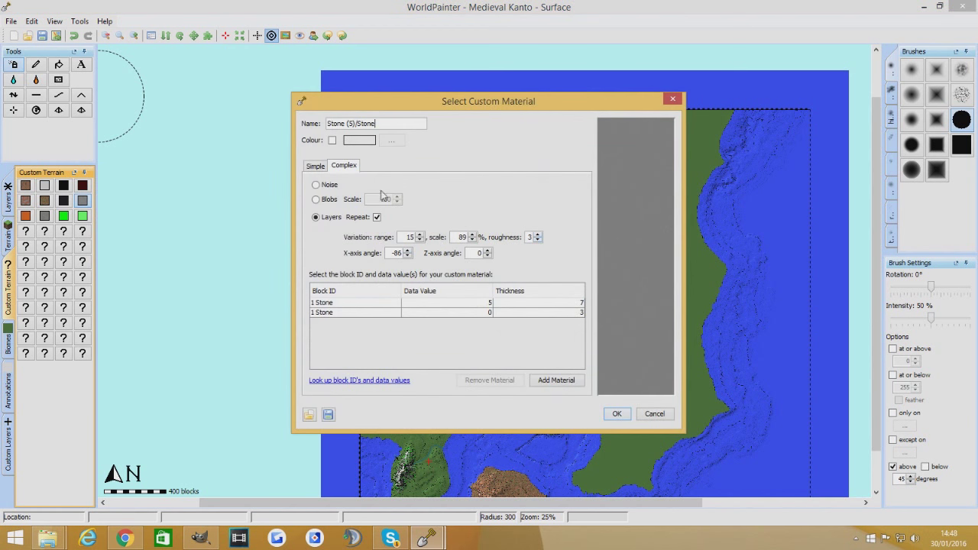
pyautogui.click(618, 414)
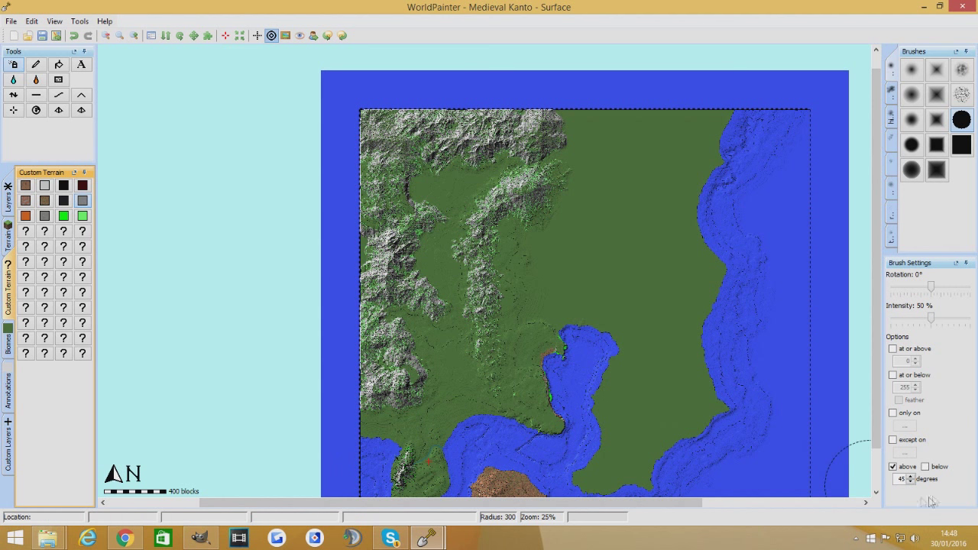
pyautogui.click(911, 476)
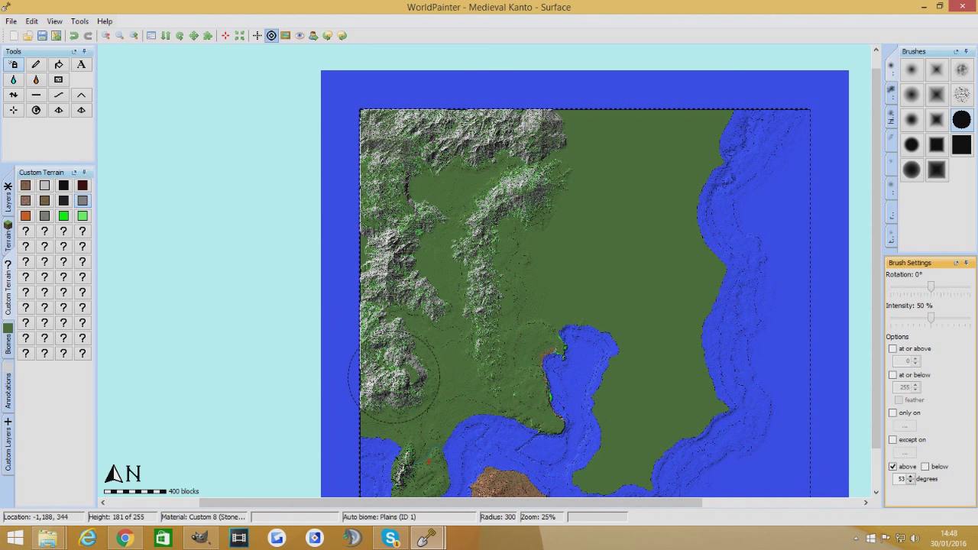
# - Give the custom Stone (5)/Stone material a grey display colour and save it
pyautogui.click(82, 201)
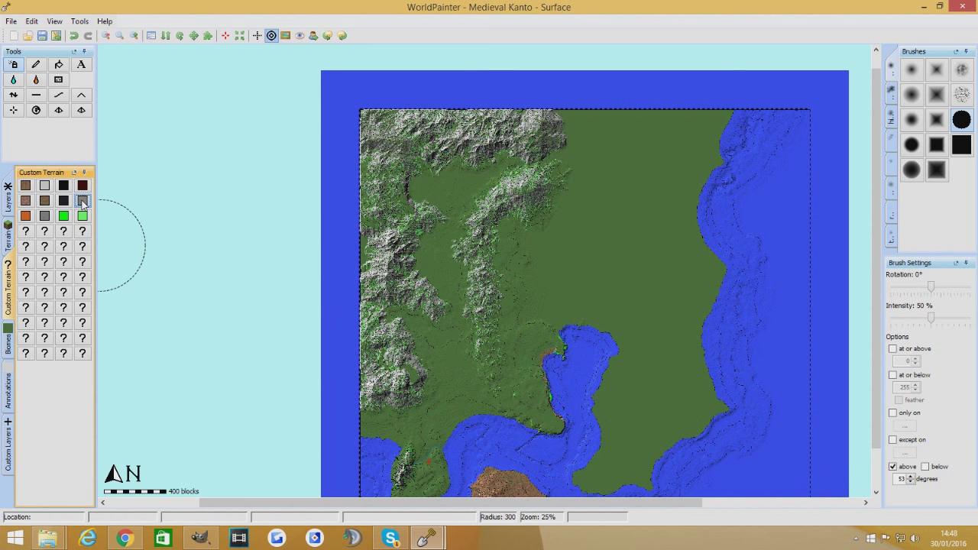
pyautogui.rightClick(82, 201)
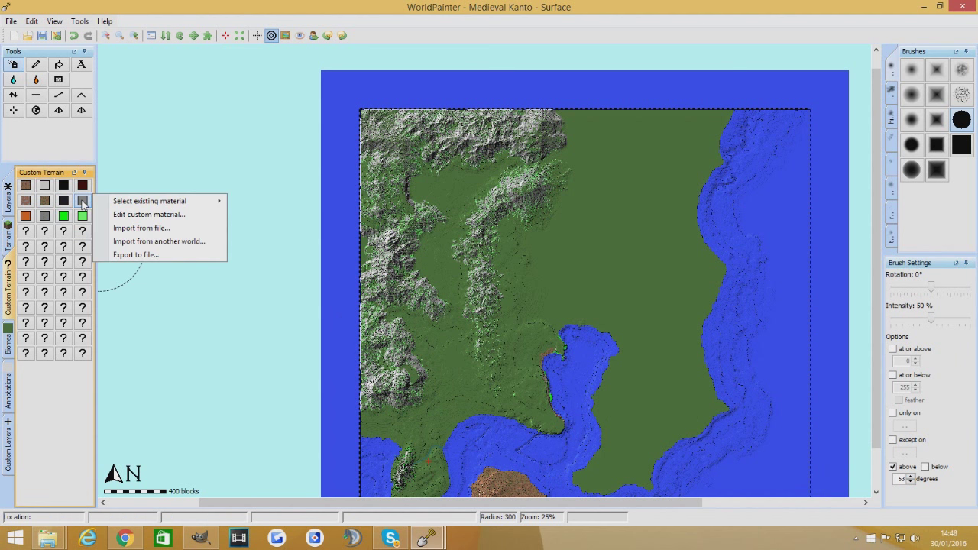
pyautogui.click(149, 217)
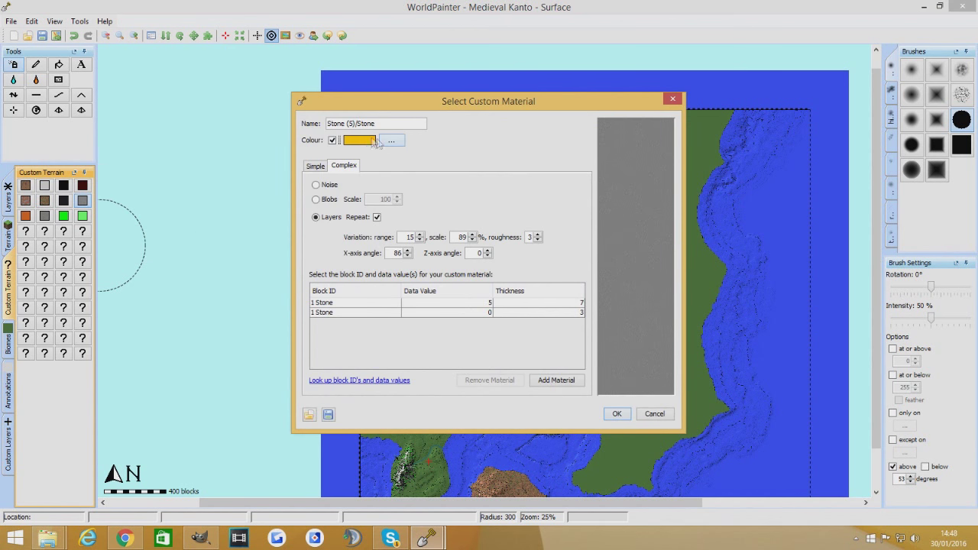
pyautogui.click(391, 140)
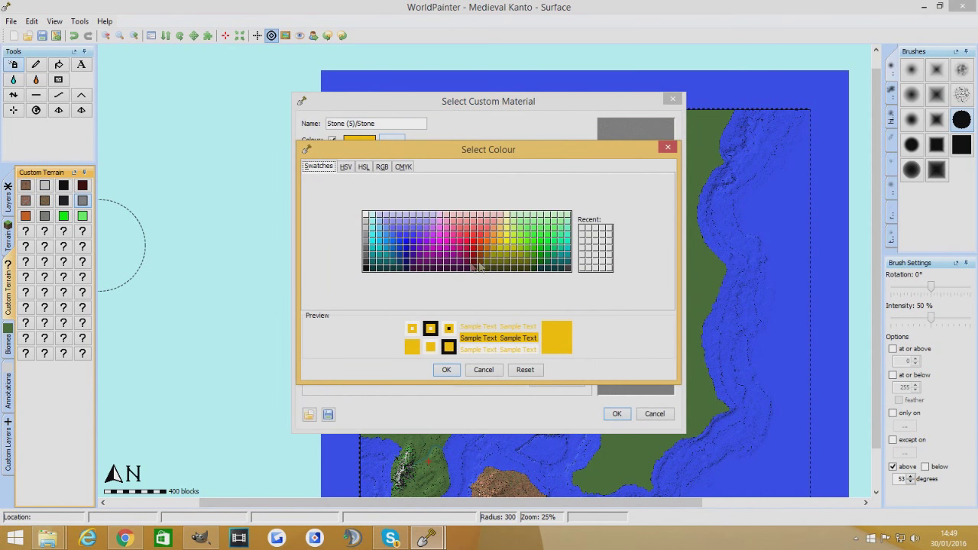
pyautogui.click(366, 258)
pyautogui.click(616, 413)
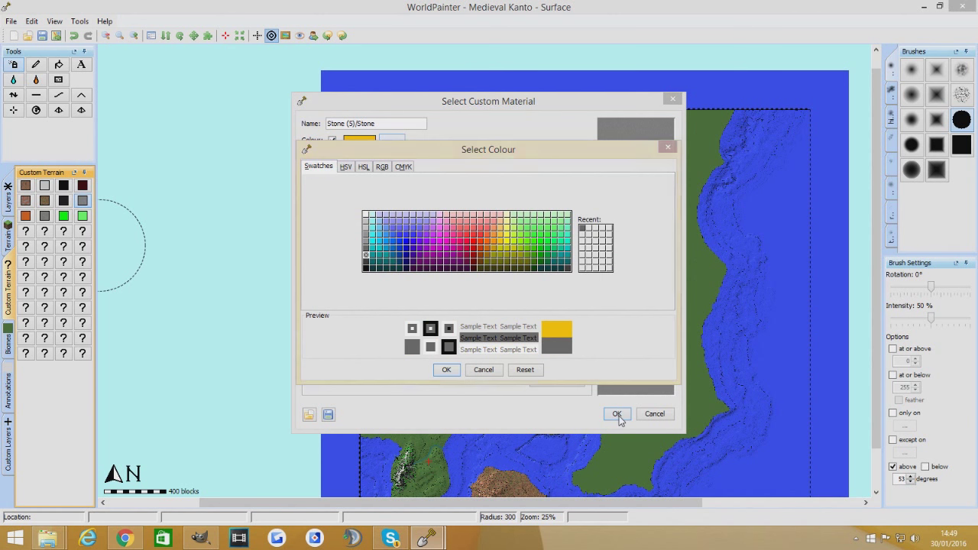
pyautogui.press('Return')
pyautogui.click(622, 417)
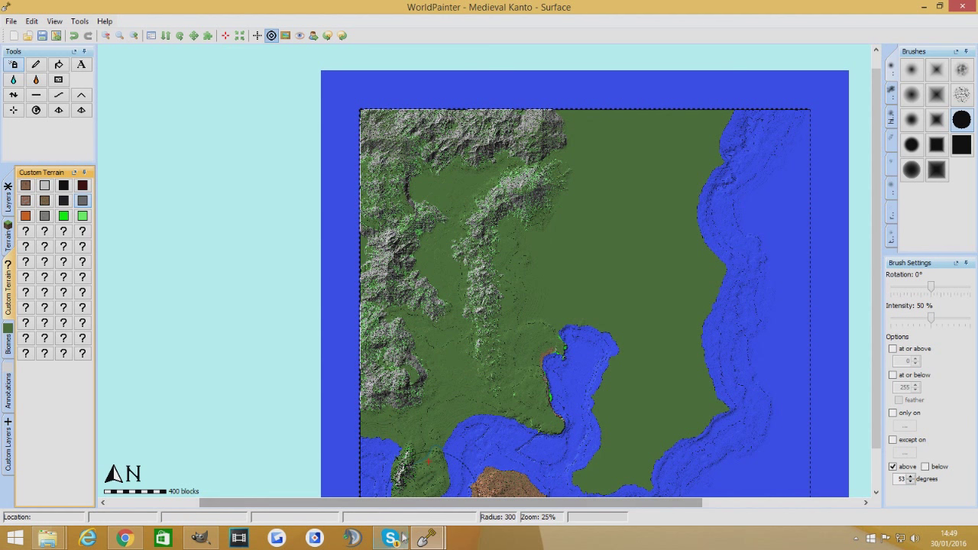
# - Zoom the 3D View into the grey stone mountain slopes, then return to the map editor
pyautogui.moveTo(426, 538)
pyautogui.click(497, 466)
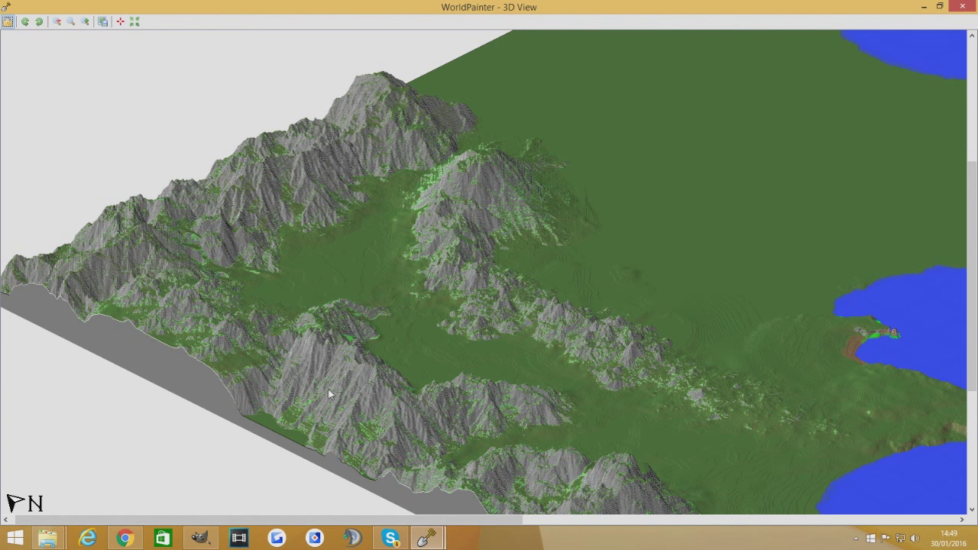
pyautogui.scroll(2, 328, 388)
pyautogui.scroll(4, 370, 363)
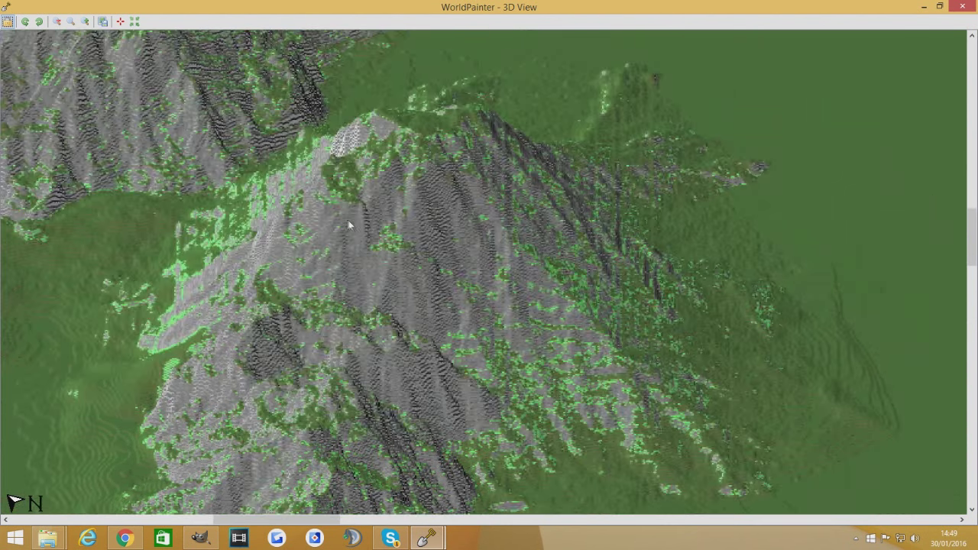
pyautogui.scroll(4, 461, 327)
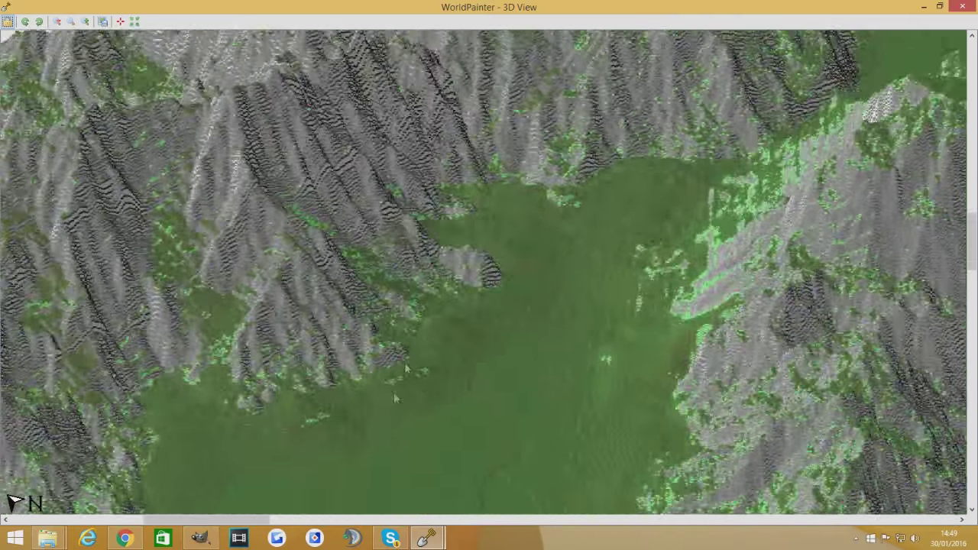
pyautogui.scroll(3, 509, 311)
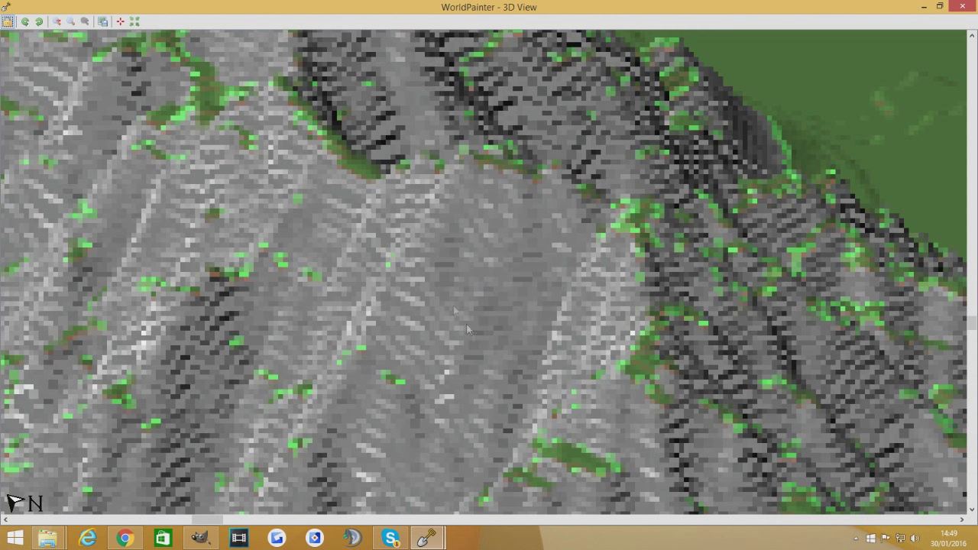
pyautogui.scroll(-5, 395, 311)
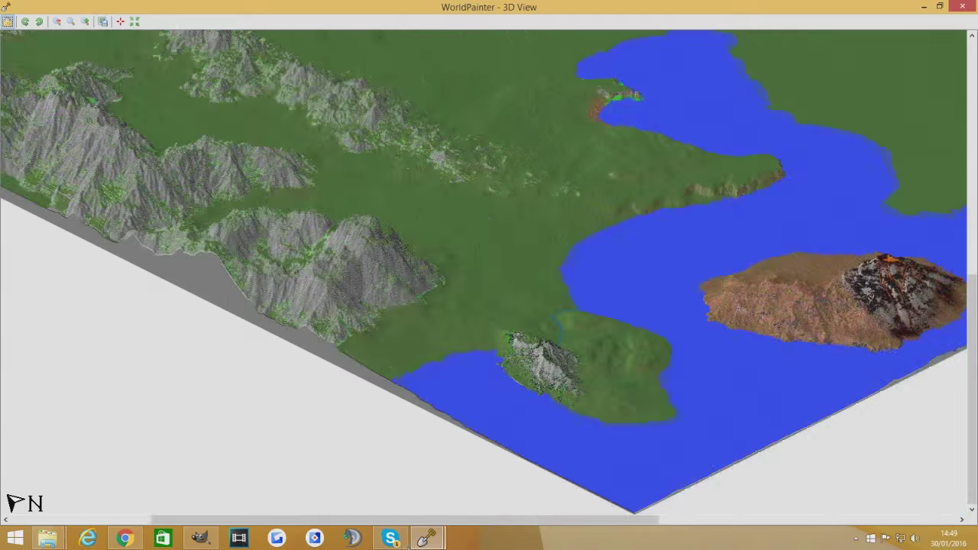
pyautogui.moveTo(425, 538)
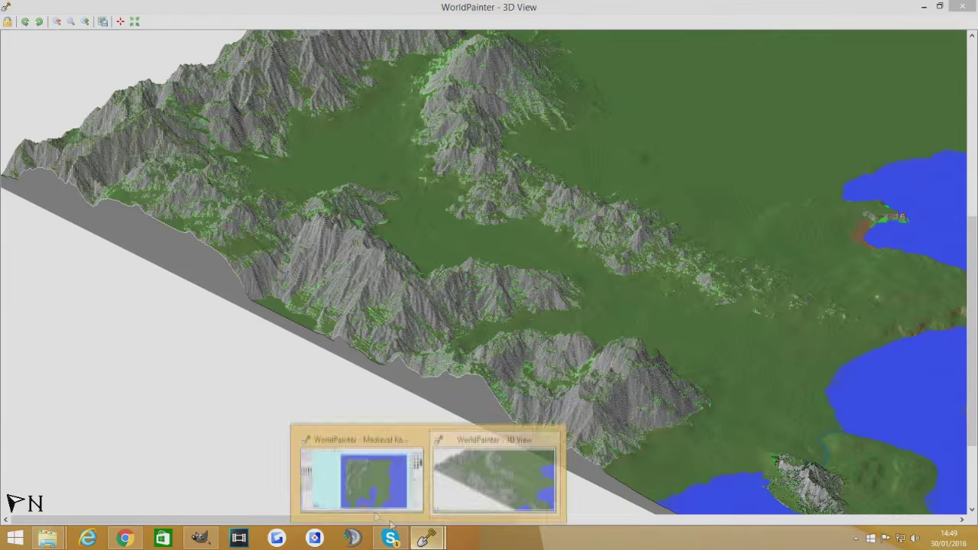
pyautogui.click(356, 469)
# - Change the stone custom material's display colour to yellow
pyautogui.rightClick(82, 201)
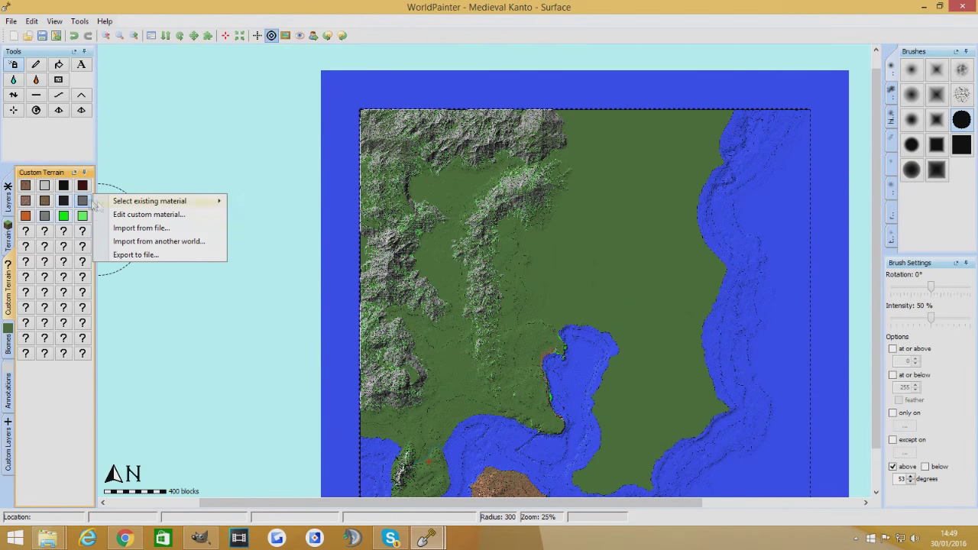
pyautogui.click(163, 214)
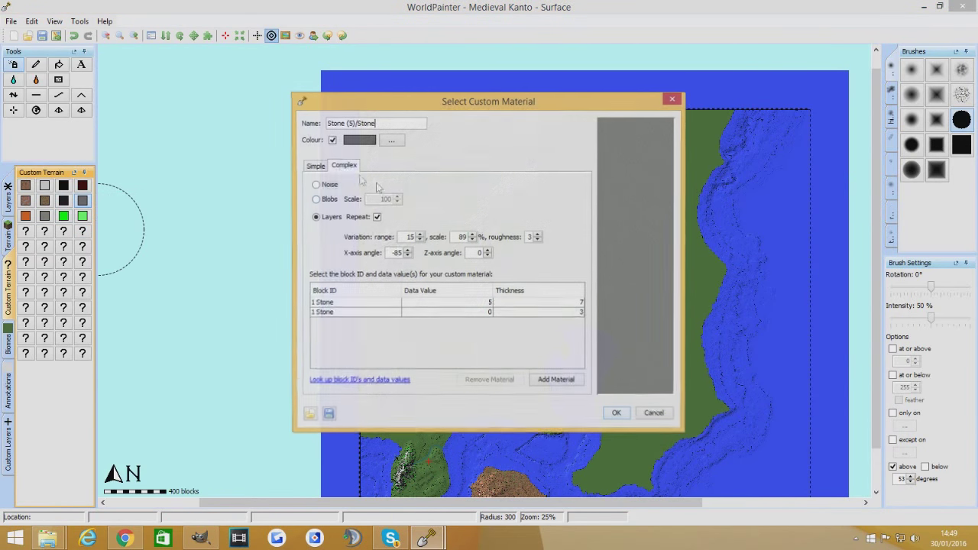
pyautogui.click(389, 141)
pyautogui.click(500, 242)
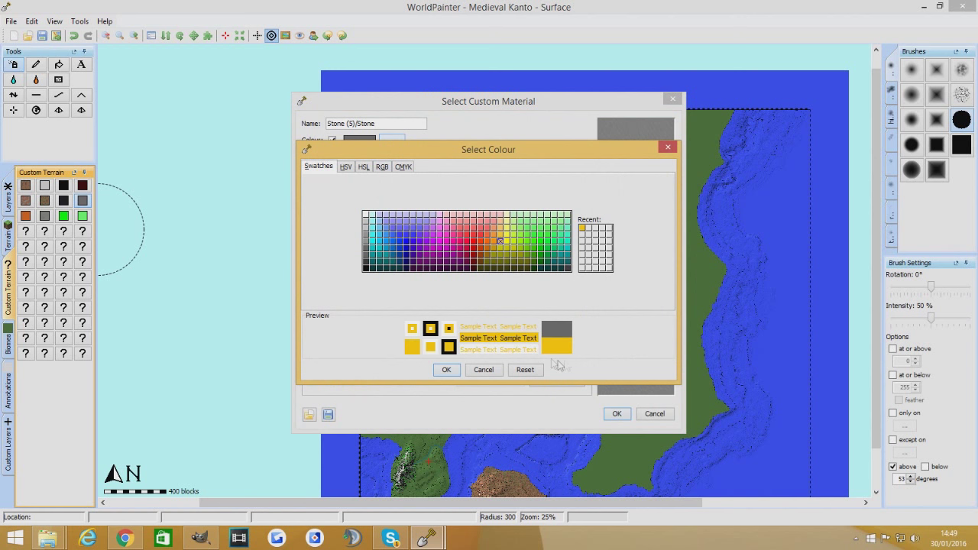
pyautogui.click(616, 415)
pyautogui.click(443, 369)
pyautogui.click(616, 413)
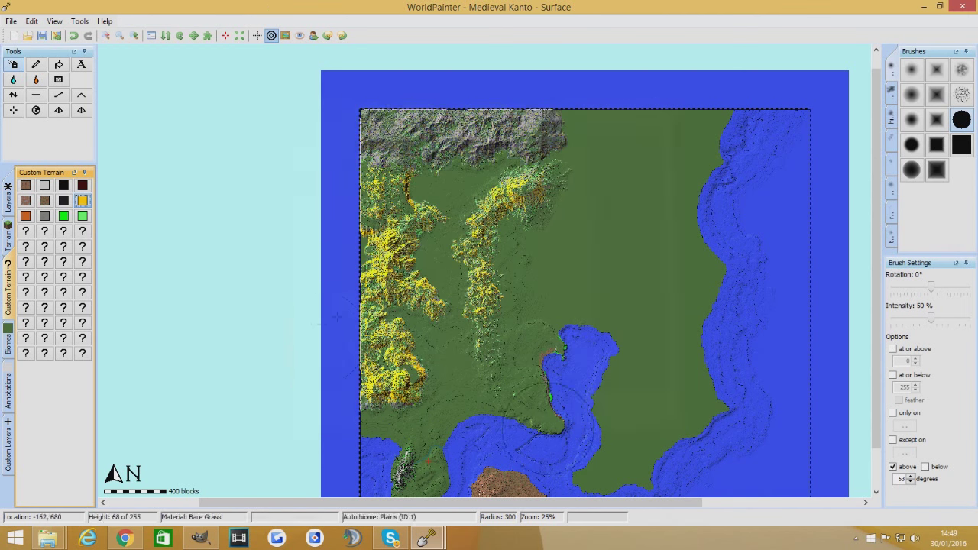
# - Pan and zoom around the yellow-tinted mountains in the 3D View, then close it
pyautogui.moveTo(435, 539)
pyautogui.click(463, 487)
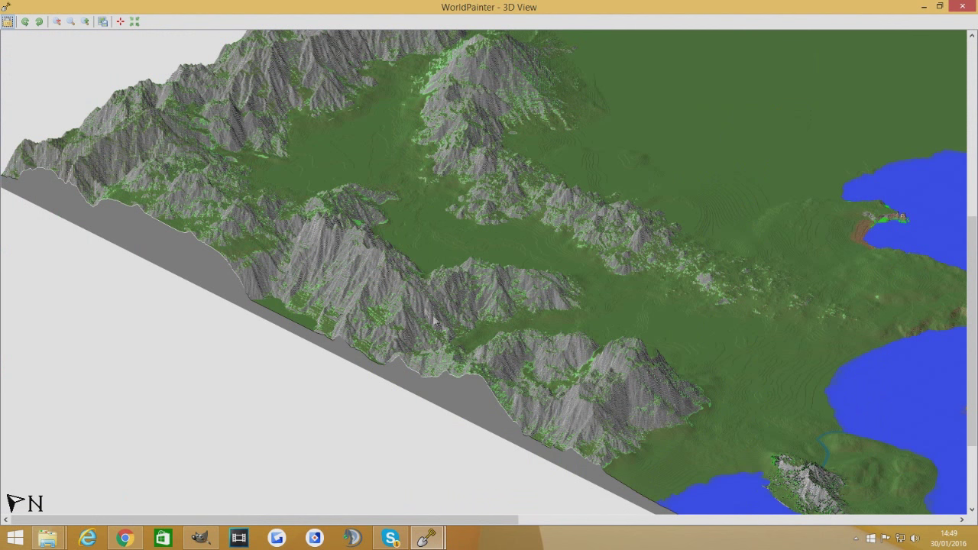
pyautogui.moveTo(375, 278); pyautogui.dragTo(366, 358)
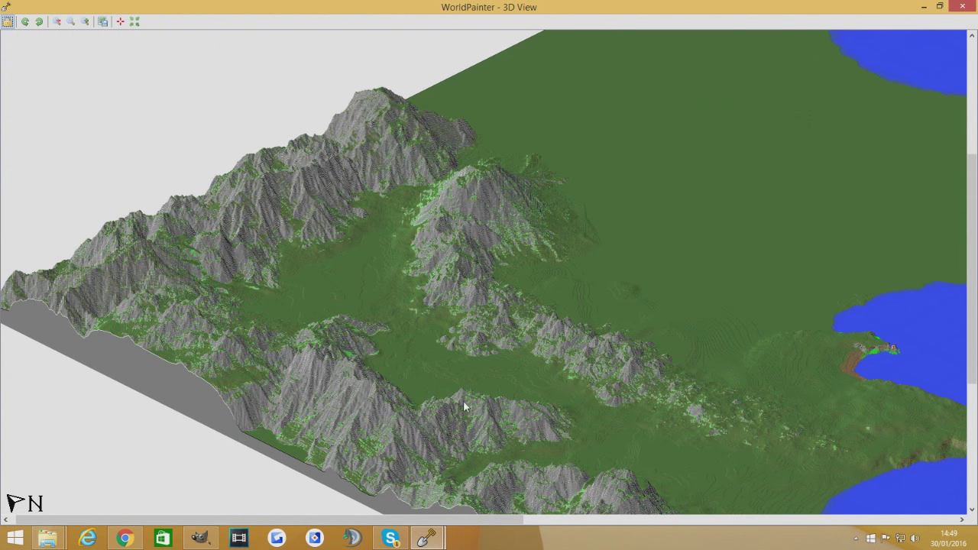
pyautogui.moveTo(463, 401); pyautogui.dragTo(422, 332)
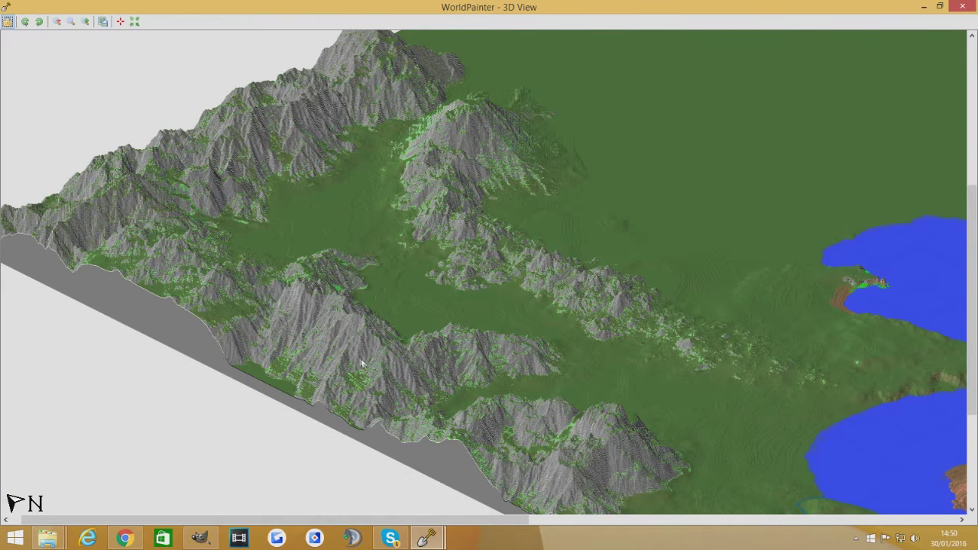
pyautogui.scroll(3, 358, 356)
pyautogui.scroll(-8, 354, 353)
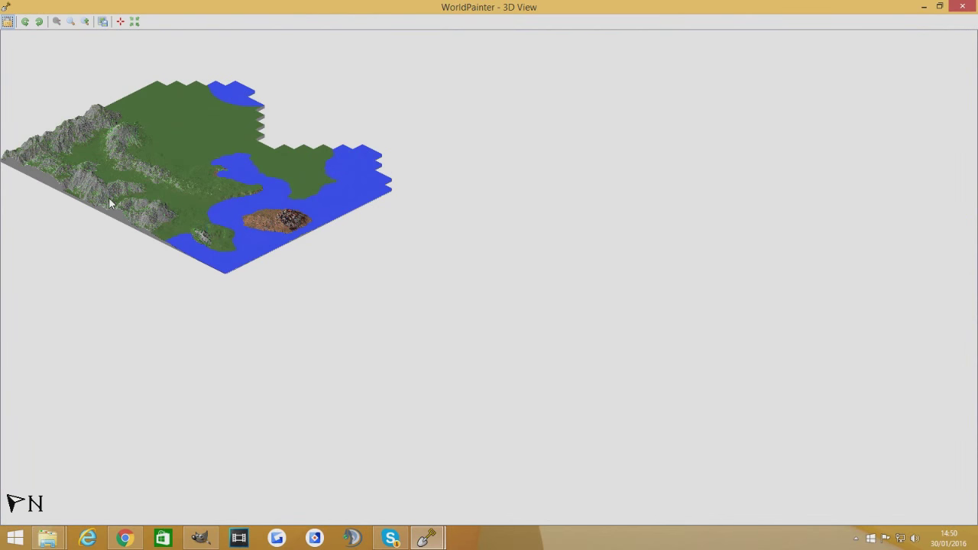
pyautogui.scroll(6, 109, 197)
pyautogui.scroll(-2, 467, 220)
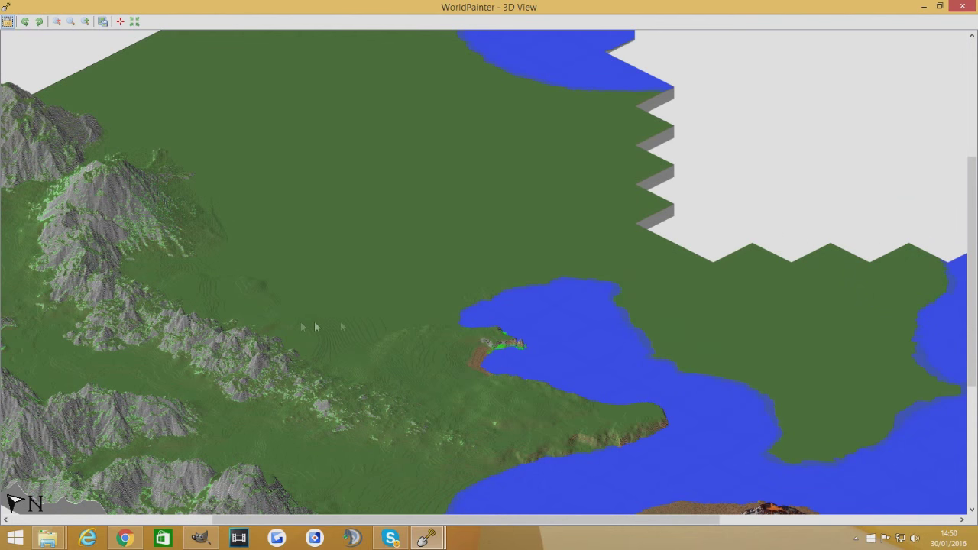
pyautogui.moveTo(315, 327); pyautogui.dragTo(836, 166)
pyautogui.click(962, 7)
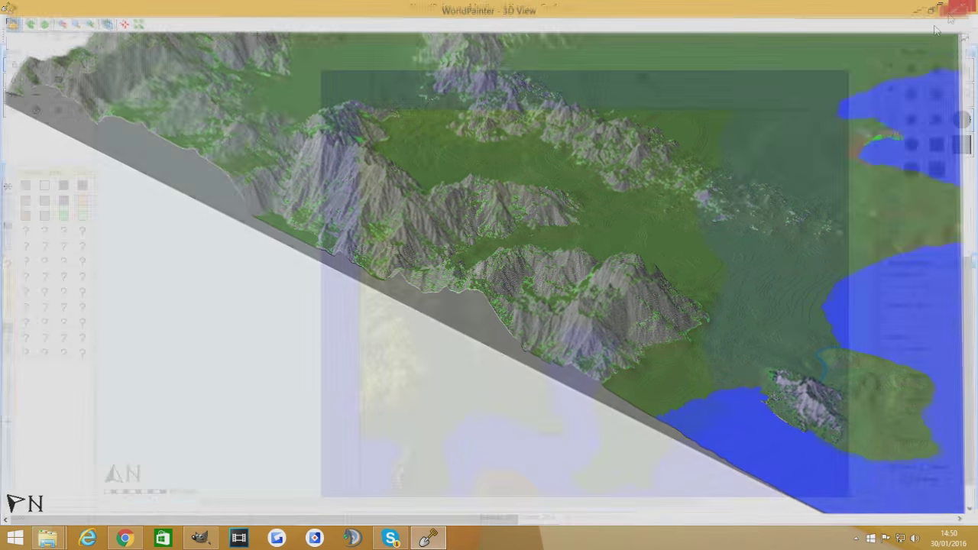
# - Reopen the 3D View with Ctrl+3, maximize it, and survey the yellow mountains
pyautogui.hotkey('ctrl', '3')
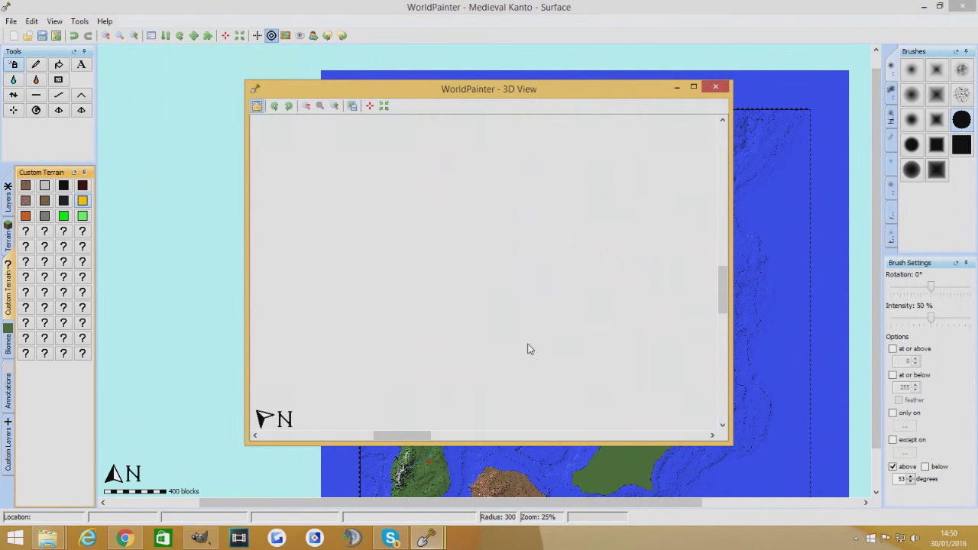
pyautogui.click(693, 87)
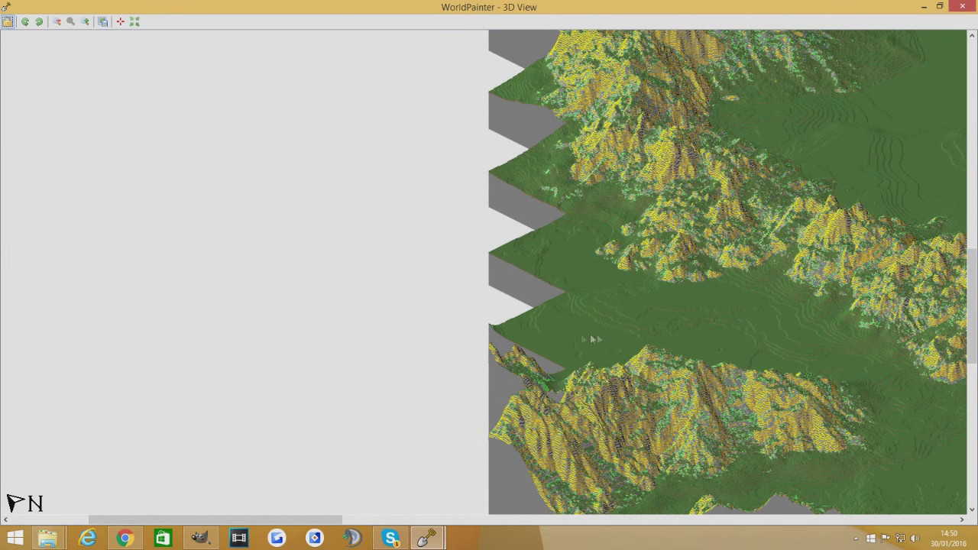
pyautogui.scroll(3, 611, 388)
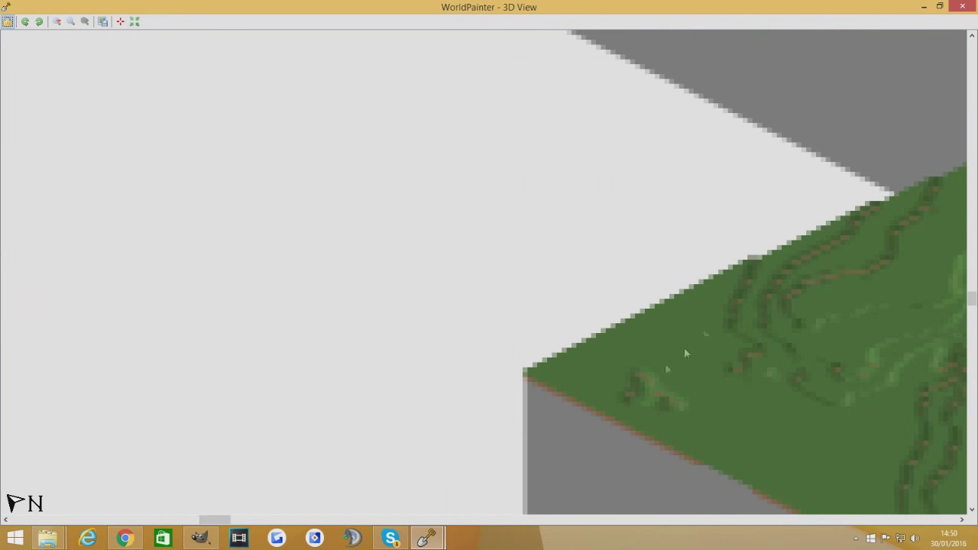
pyautogui.press('Up')
pyautogui.press('Right')
pyautogui.press('Up')
pyautogui.press('Right')
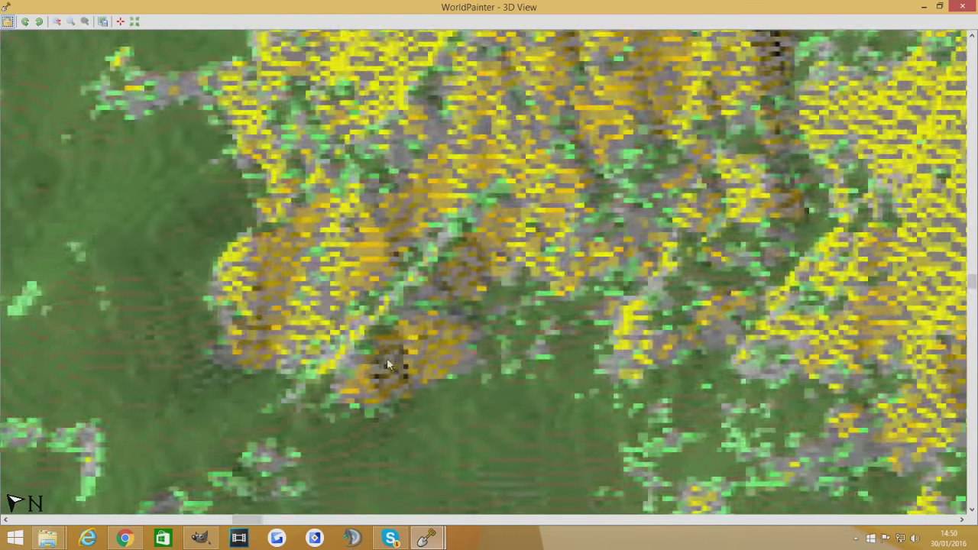
pyautogui.scroll(-3, 468, 308)
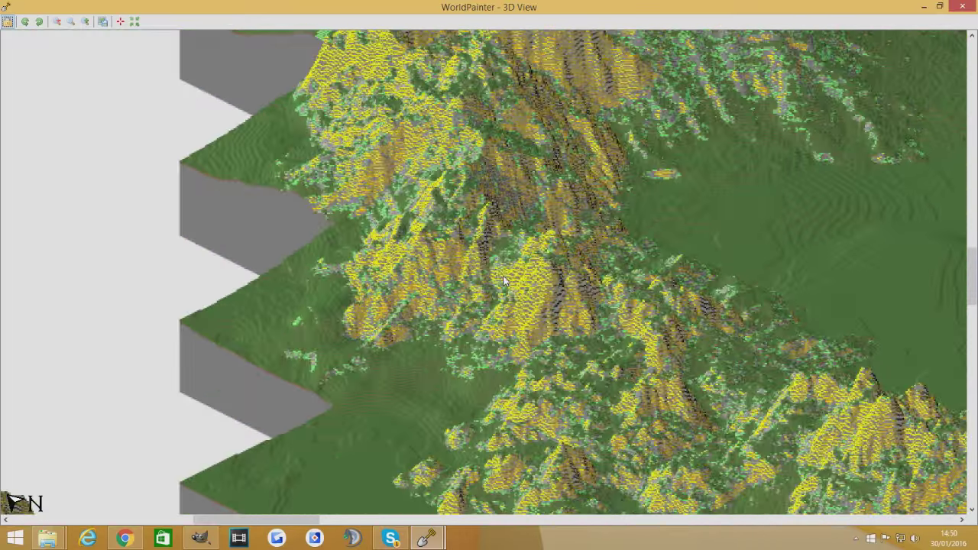
pyautogui.scroll(-2, 461, 395)
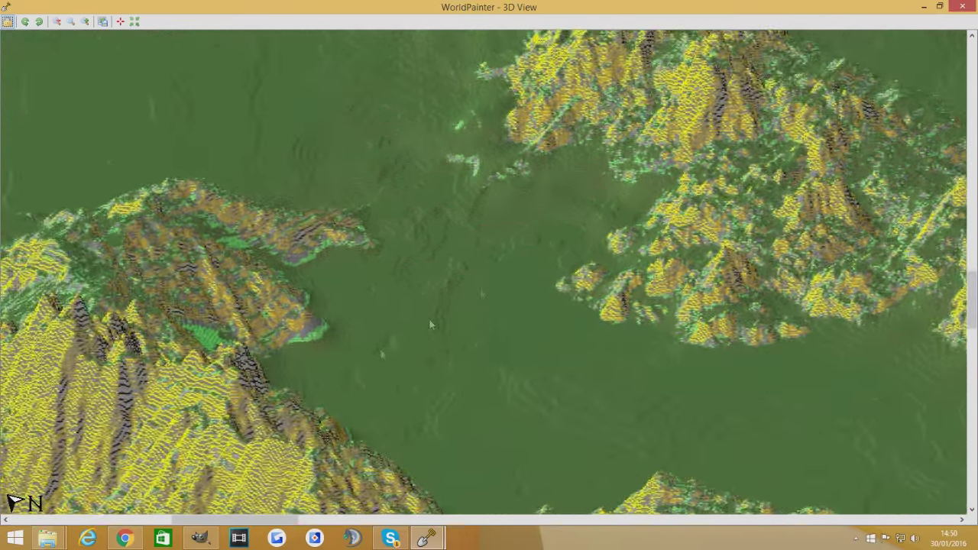
pyautogui.scroll(-1, 430, 297)
pyautogui.scroll(-3, 430, 297)
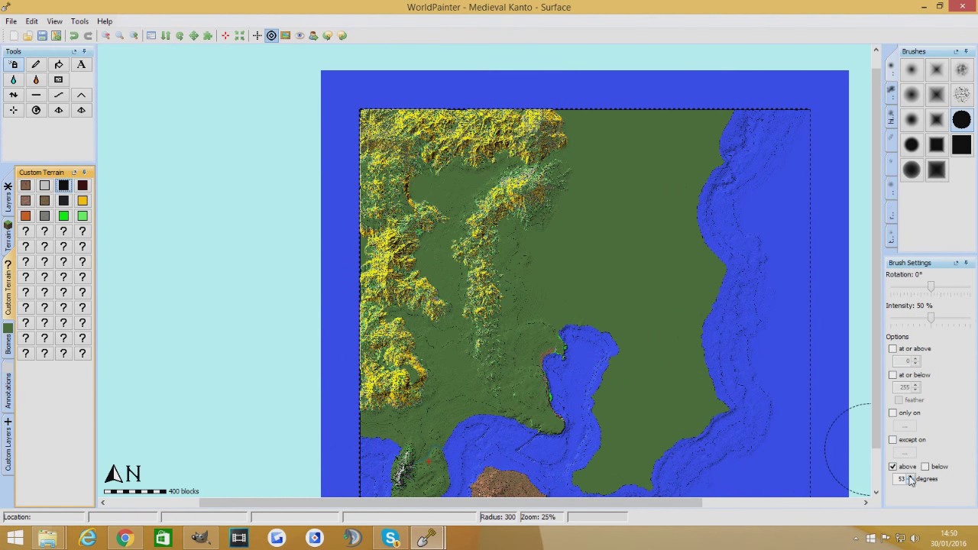
# - Raise the brush slope limit from 53 to 67 degrees and view the terrain in 3D
pyautogui.click(910, 475)
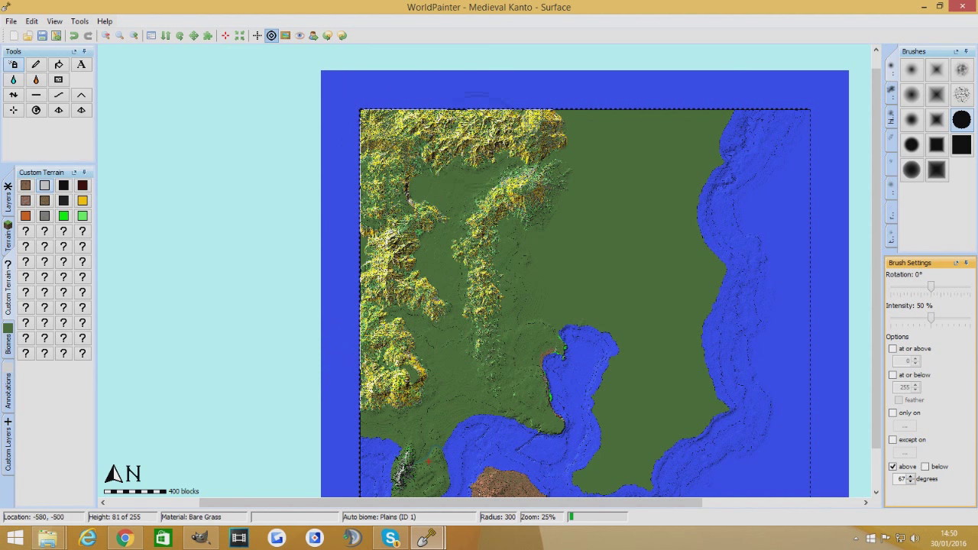
pyautogui.hotkey('ctrl', '3')
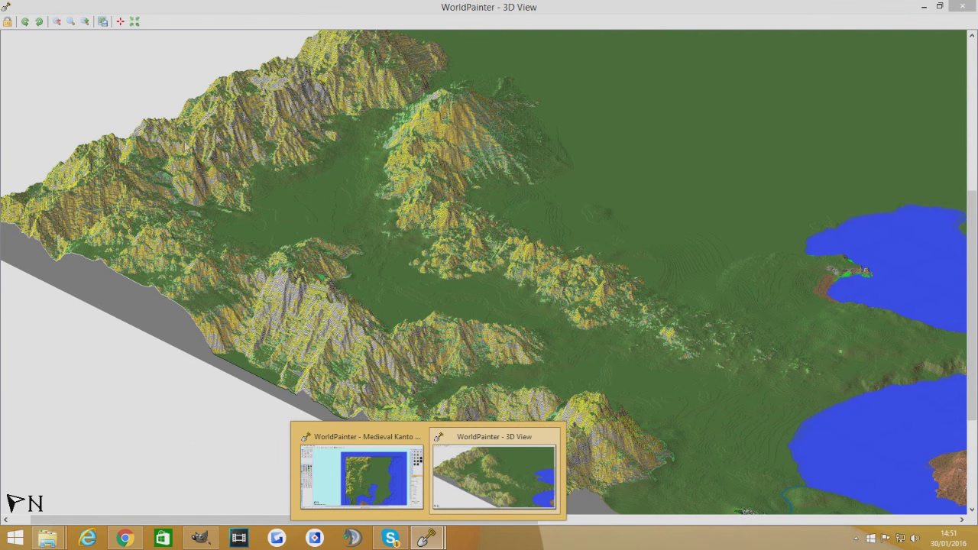
# - Switch back to the Medieval Kanto surface map window
pyautogui.click(361, 473)
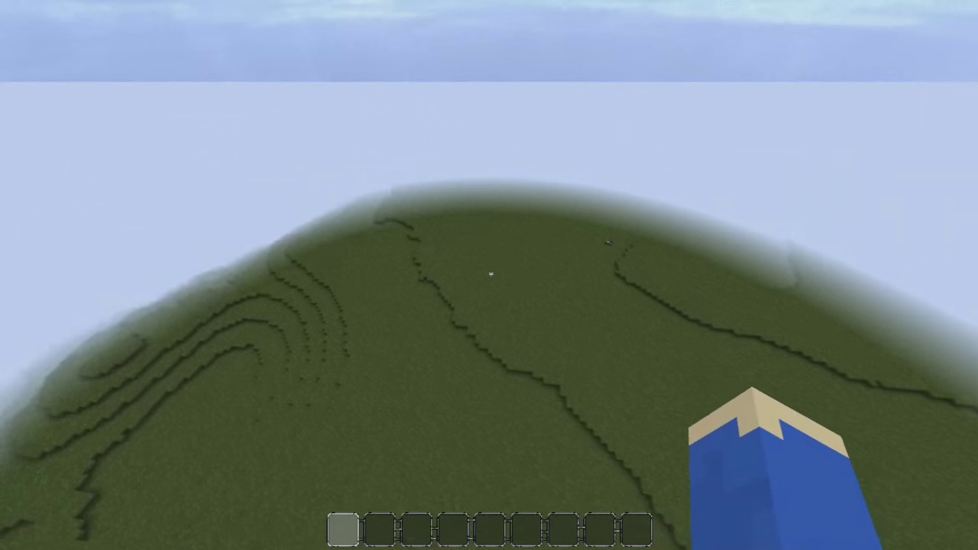
# - Fly across the grassy Minecraft hills until facing the bare stone mountain peak
pyautogui.click(491, 274)
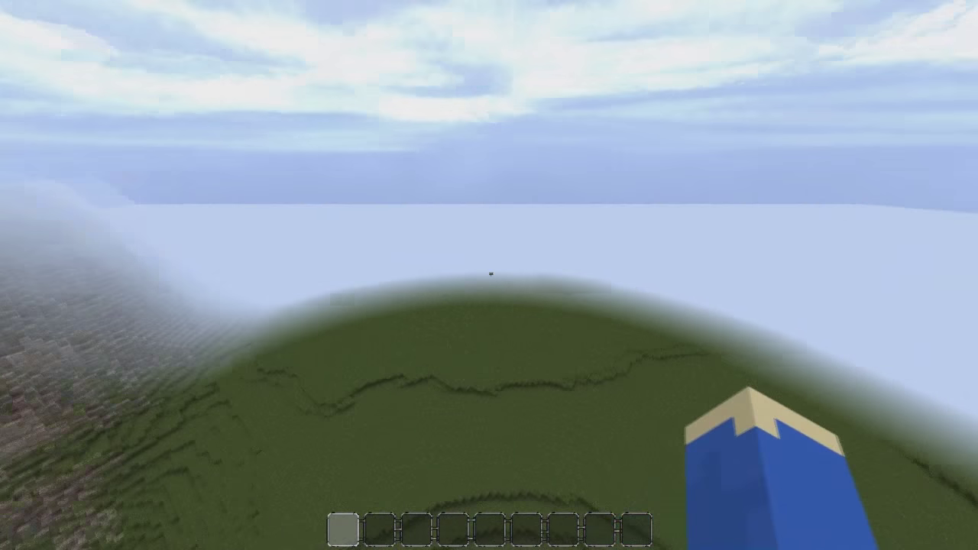
pyautogui.click(490, 273)
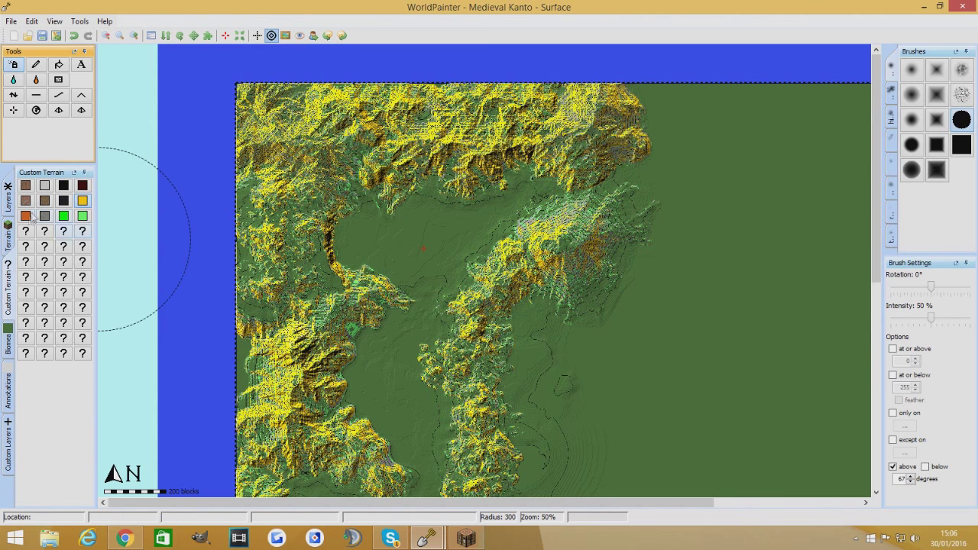
# - Paint Deep Snow at 100% intensity on high ground only, without slope limit, across the left side
pyautogui.click(8, 239)
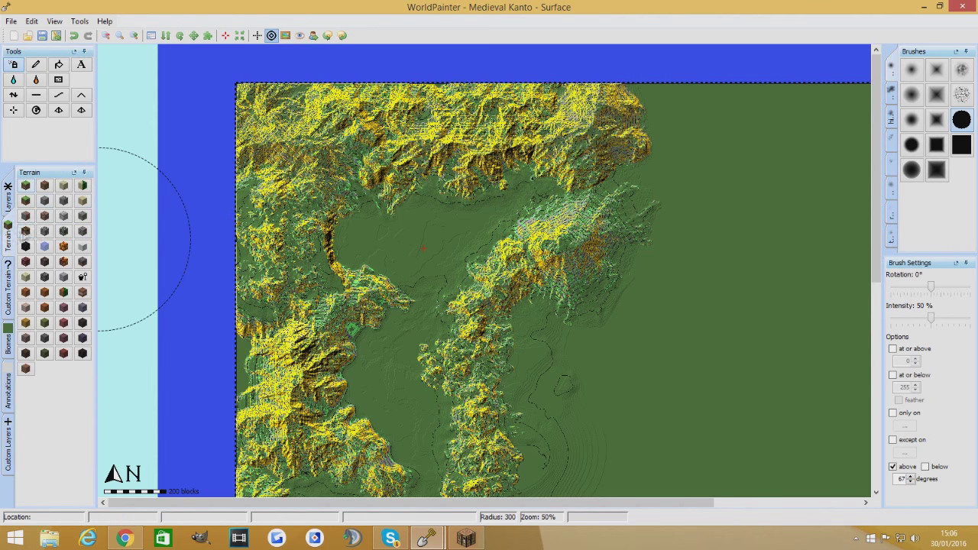
pyautogui.click(83, 247)
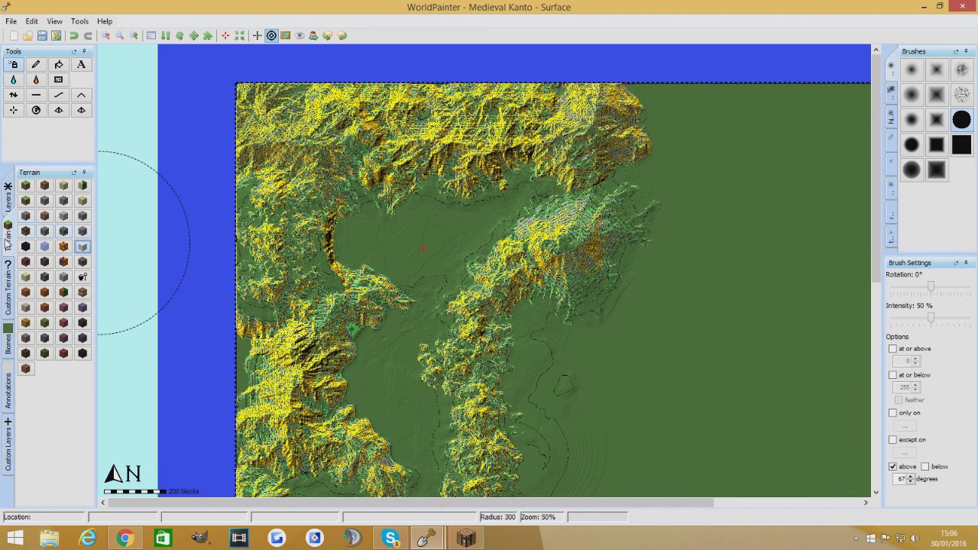
pyautogui.click(14, 66)
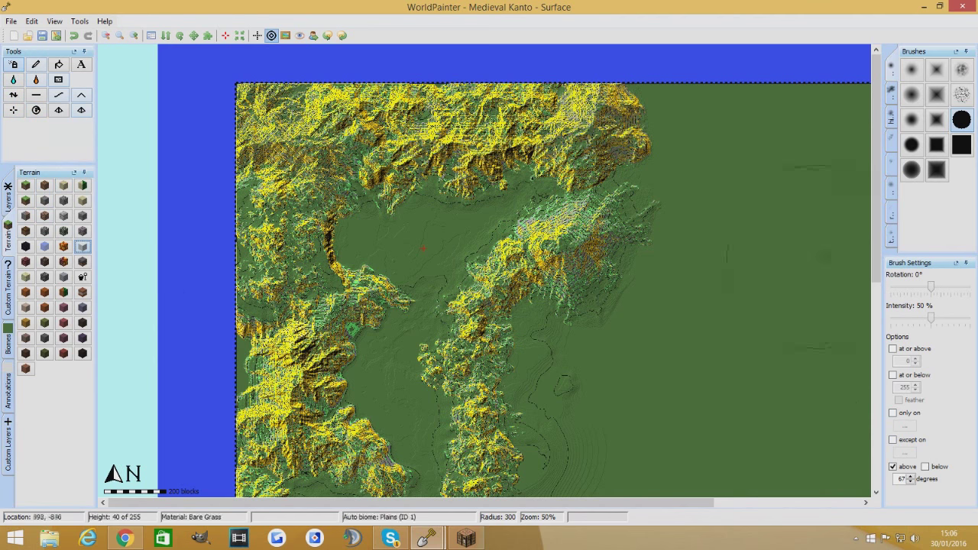
pyautogui.moveTo(932, 320); pyautogui.dragTo(969, 319)
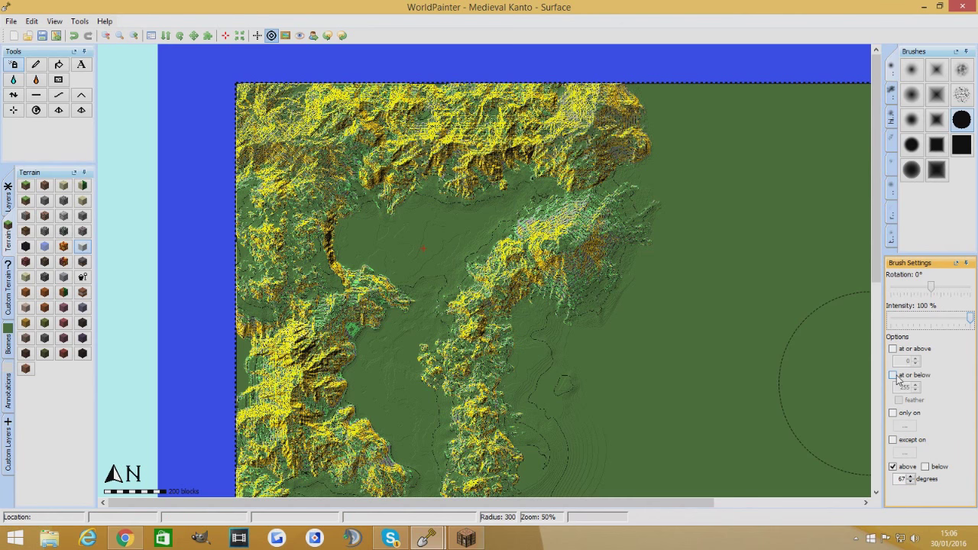
pyautogui.click(893, 349)
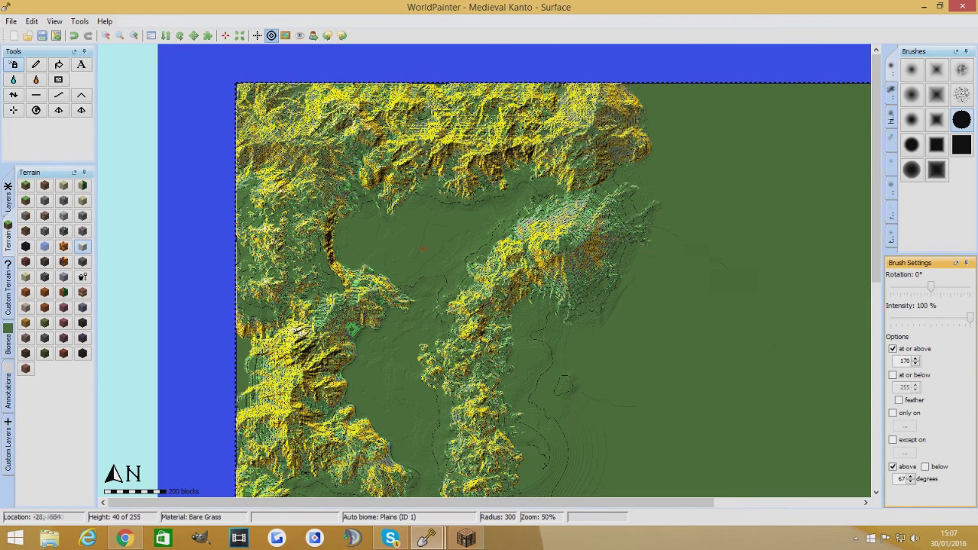
pyautogui.click(893, 466)
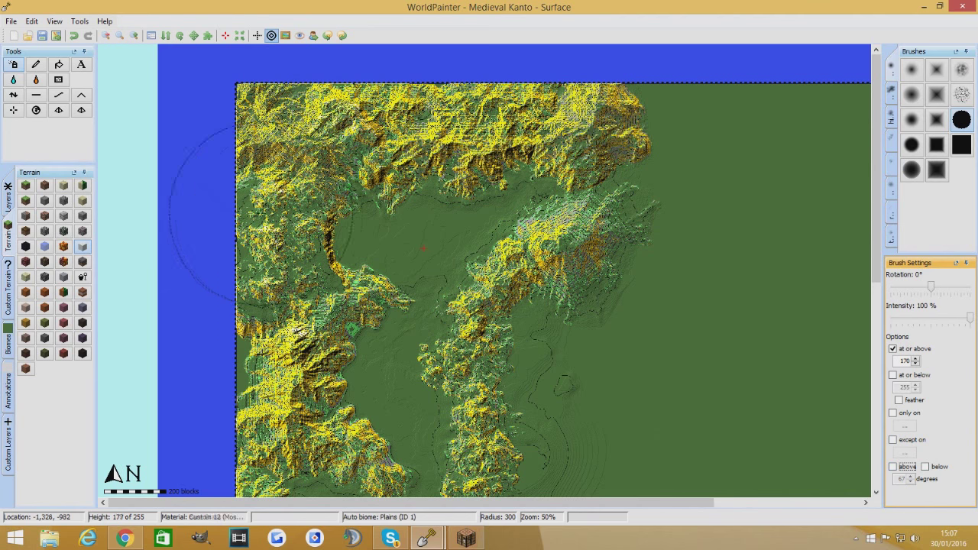
pyautogui.moveTo(286, 195)
pyautogui.mouseDown()
pyautogui.moveTo(336, 137)
pyautogui.moveTo(604, 153)
pyautogui.moveTo(603, 229)
pyautogui.moveTo(489, 305)
pyautogui.moveTo(298, 382)
pyautogui.moveTo(279, 321)
pyautogui.mouseUp()
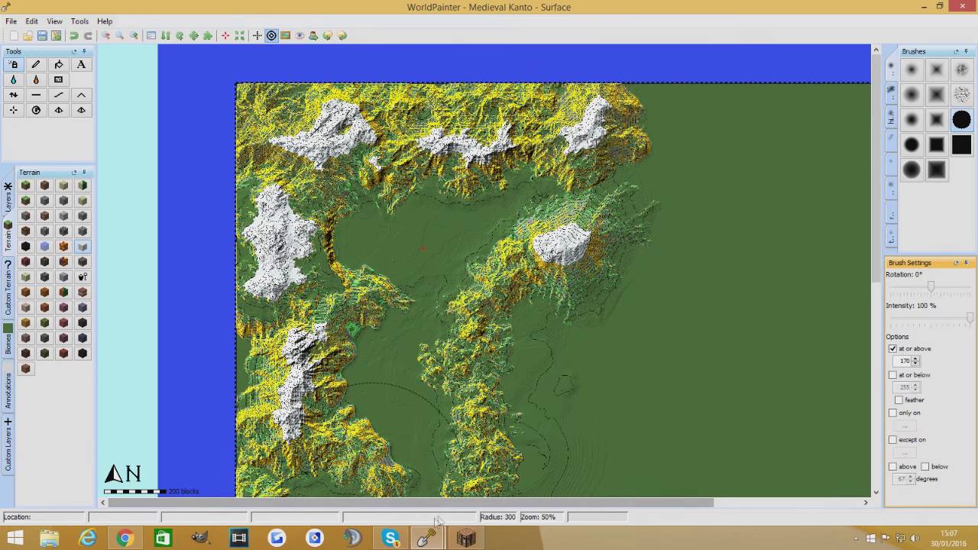
# - Check the 3D View before and after enabling brush feathering, ending on the surface map
pyautogui.moveTo(426, 539)
pyautogui.click(498, 476)
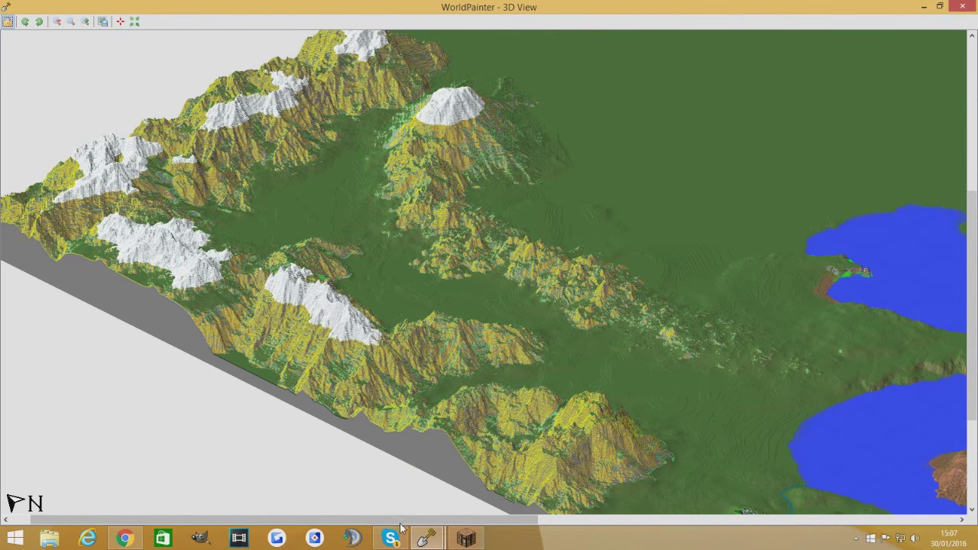
pyautogui.moveTo(426, 539)
pyautogui.click(359, 476)
pyautogui.click(900, 400)
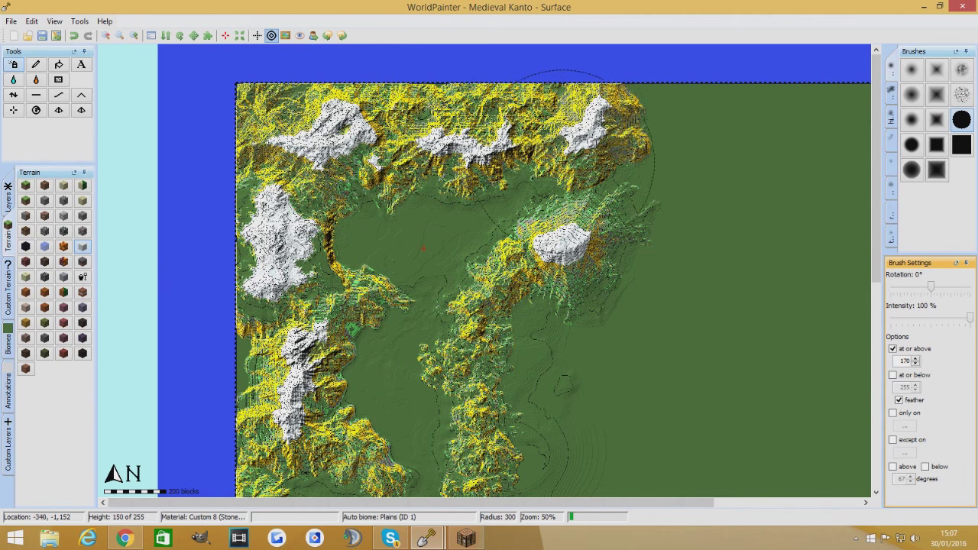
pyautogui.moveTo(424, 538)
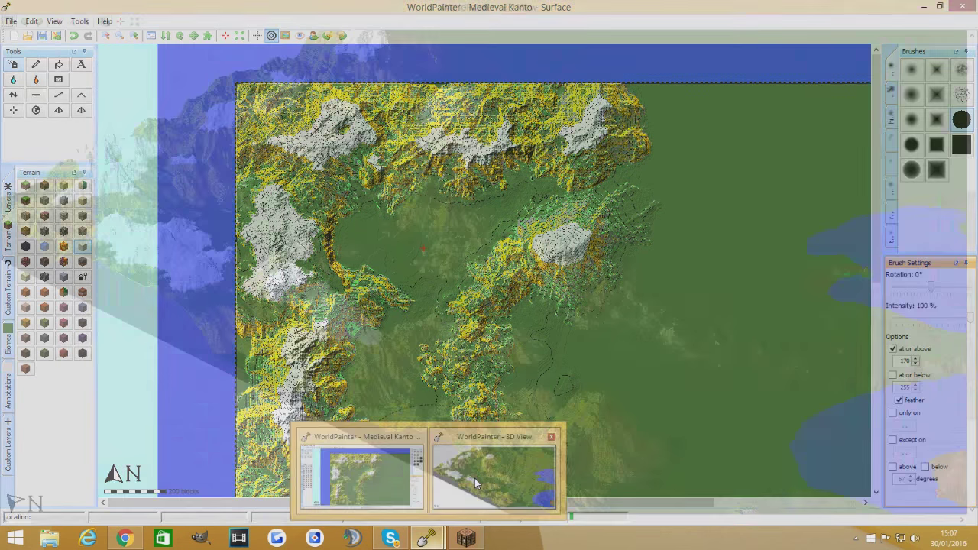
pyautogui.click(474, 478)
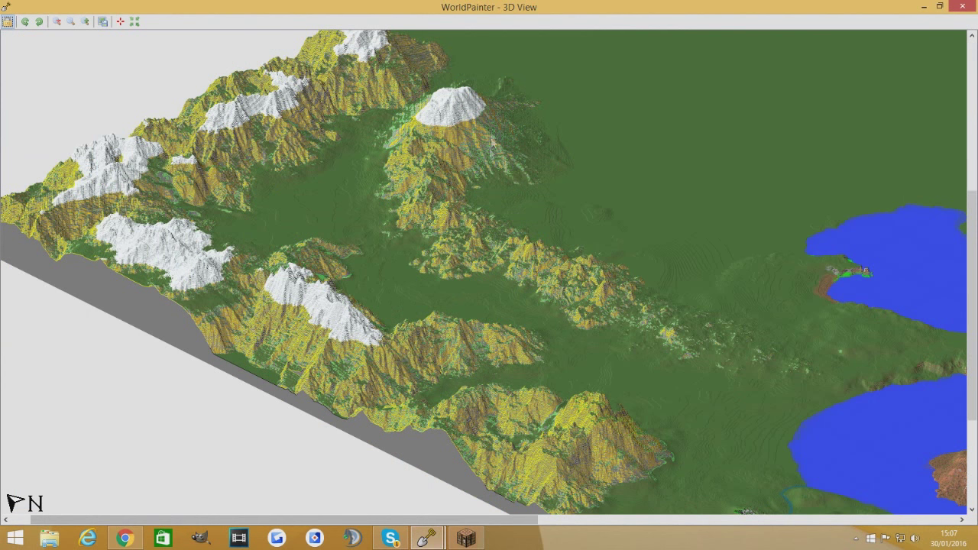
pyautogui.moveTo(426, 538)
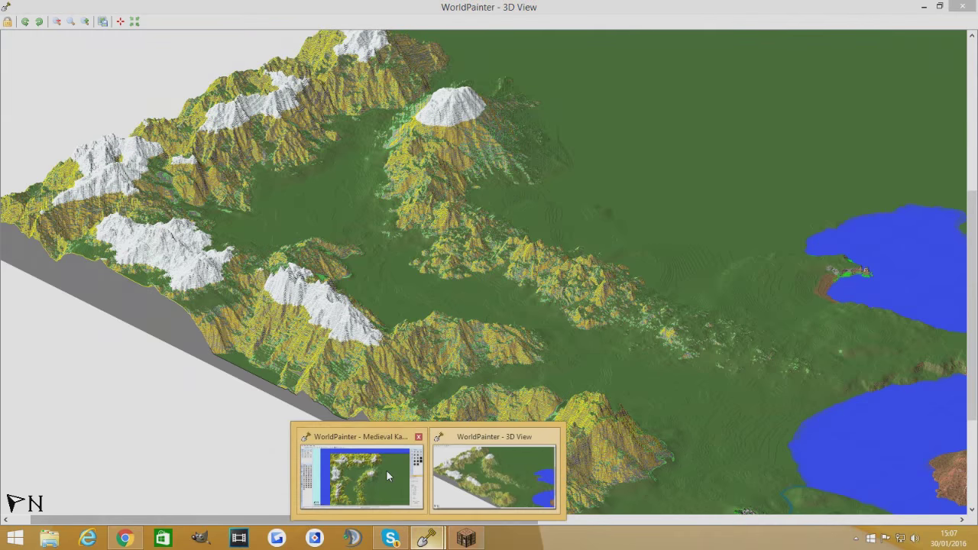
pyautogui.click(387, 471)
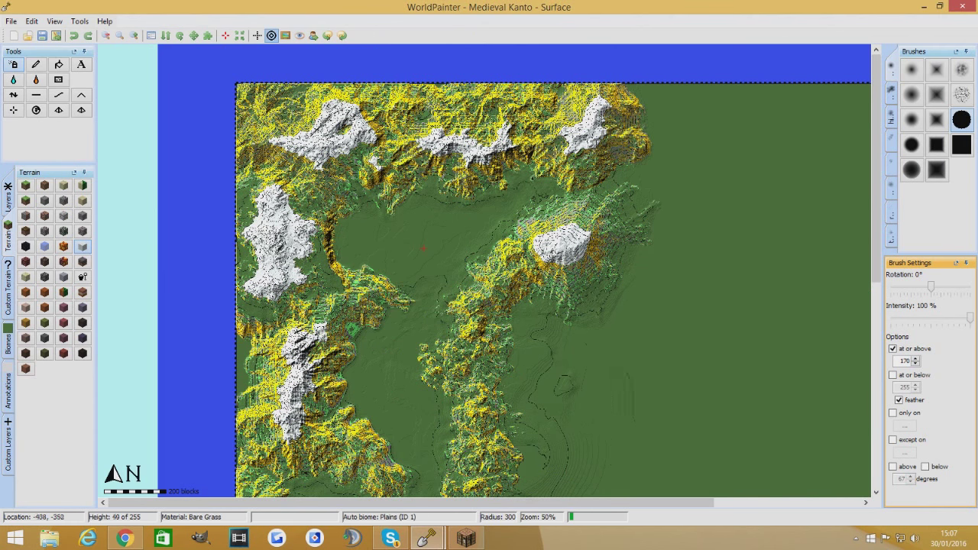
# - Lower the brush intensity from 100% to 29%
pyautogui.moveTo(966, 322); pyautogui.dragTo(913, 318)
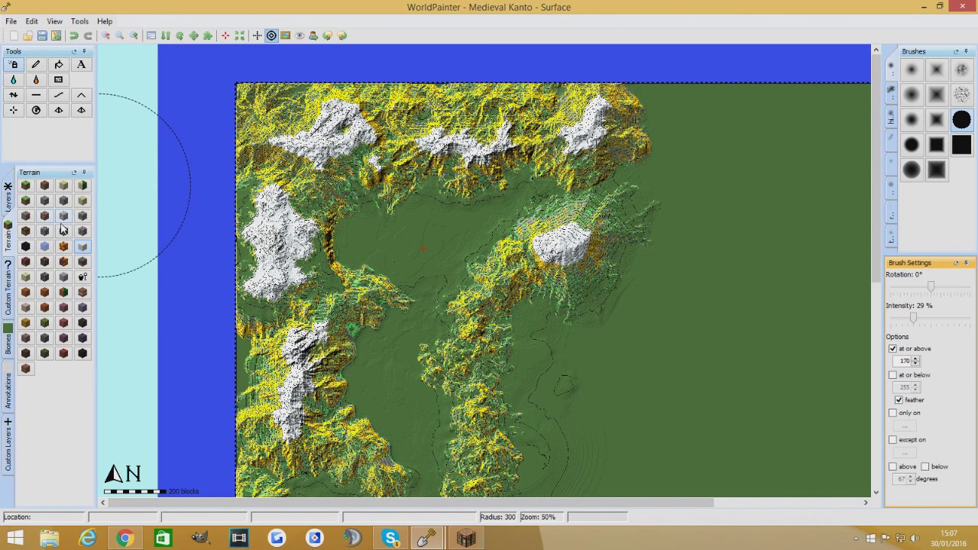
pyautogui.click(8, 277)
# - Dismiss the empty custom-slot menu, switch to the Layers panel, and bring up add-custom-layer choices
pyautogui.click(27, 233)
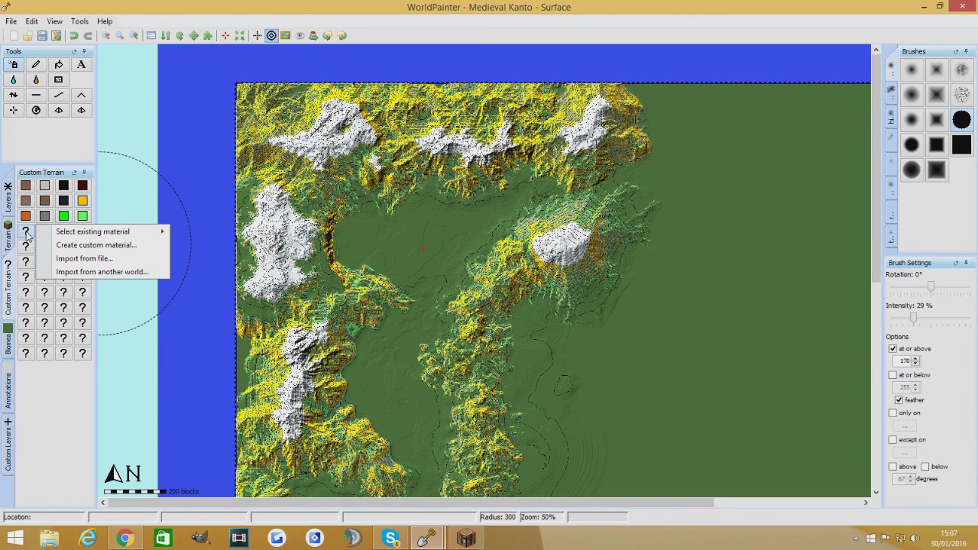
pyautogui.moveTo(107, 239)
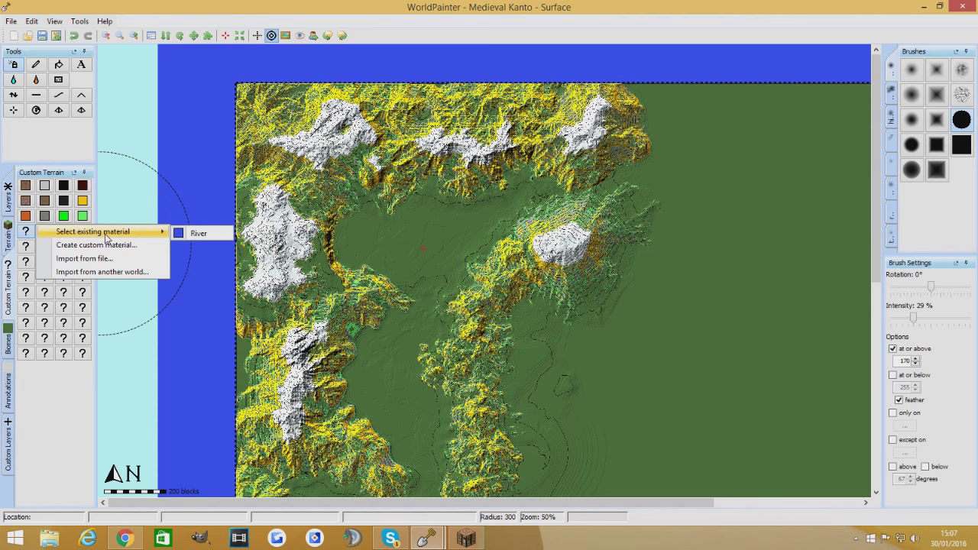
pyautogui.click(6, 295)
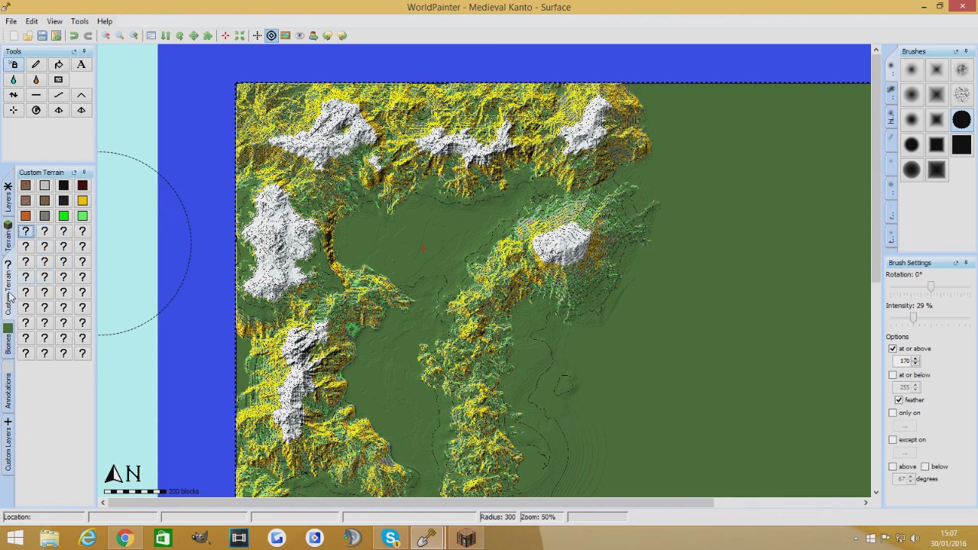
pyautogui.click(10, 201)
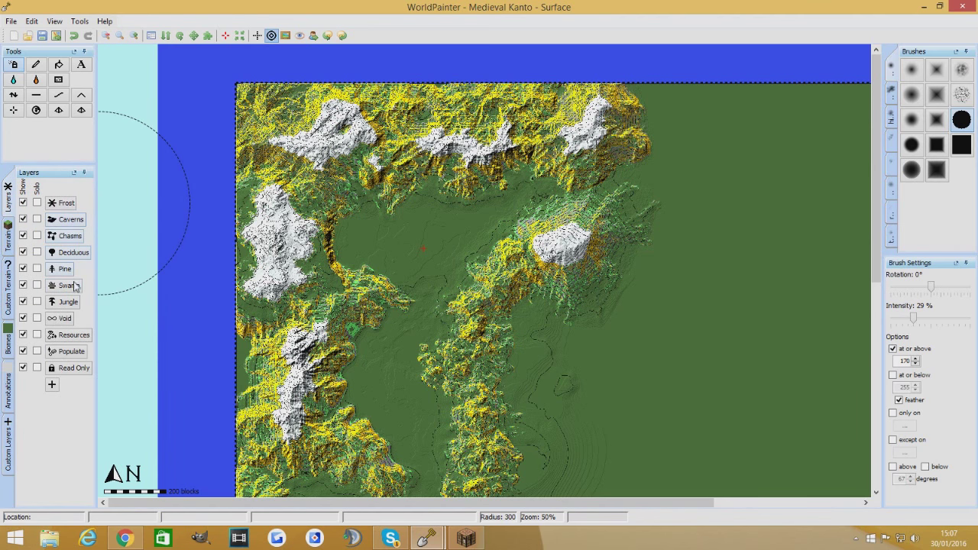
pyautogui.click(52, 384)
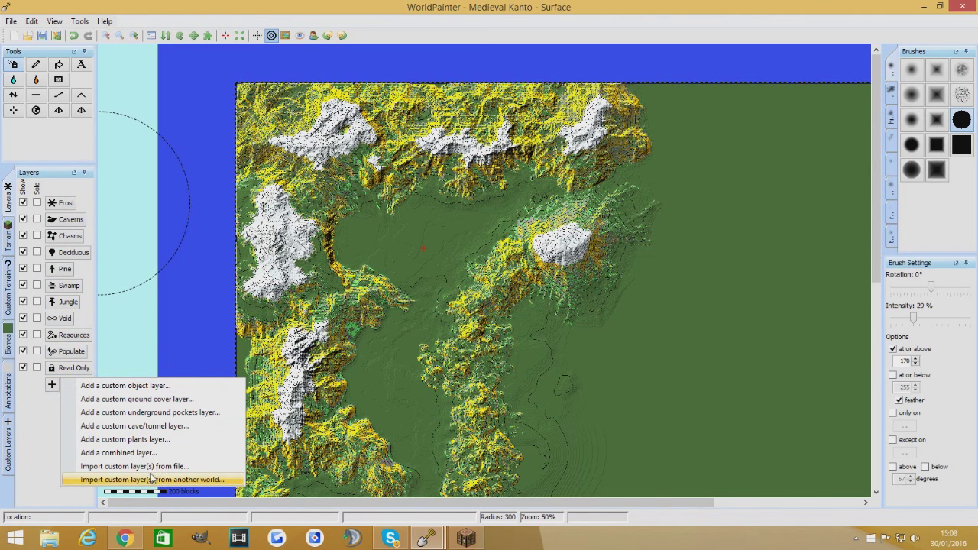
# - Start a new custom ground cover layer and browse the existing materials list
pyautogui.click(158, 399)
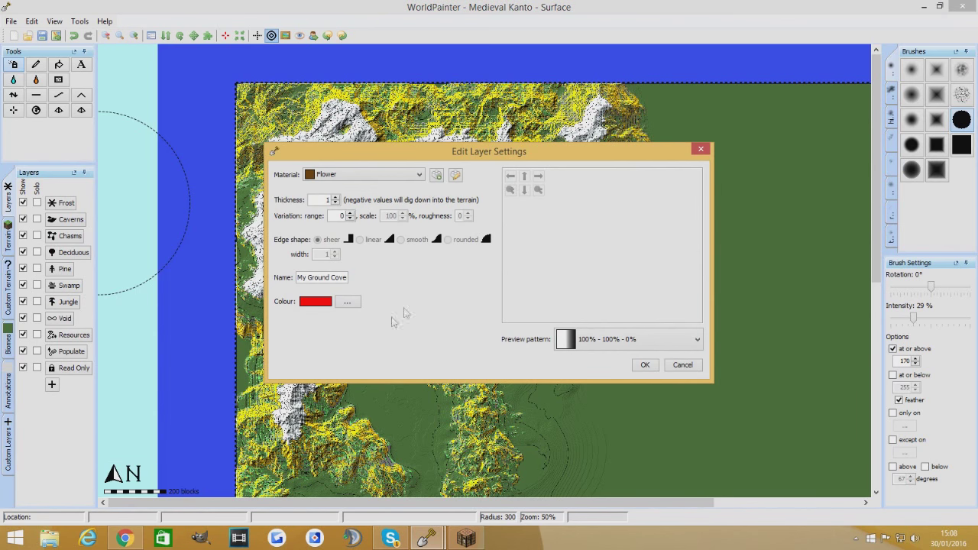
pyautogui.click(419, 175)
pyautogui.scroll(-2, 392, 243)
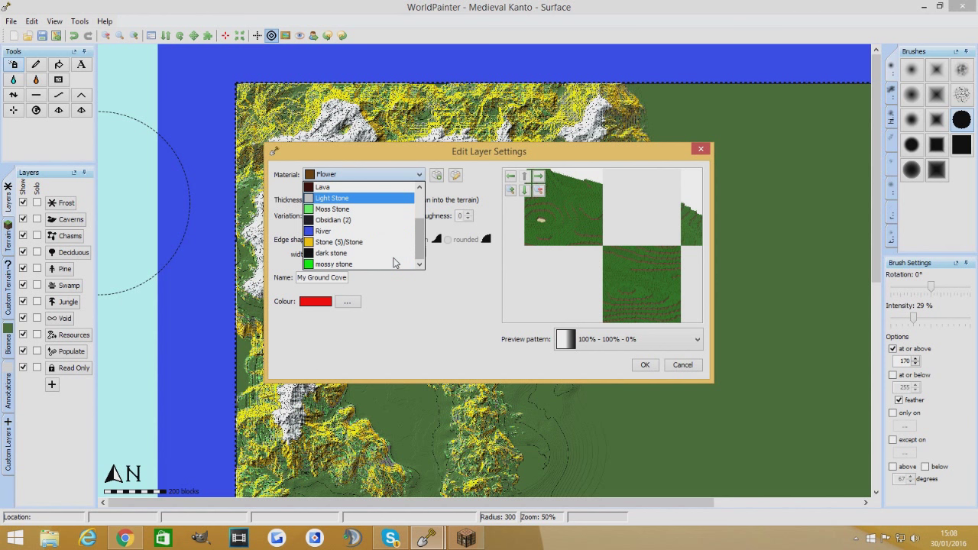
pyautogui.scroll(2, 386, 241)
pyautogui.scroll(-2, 380, 239)
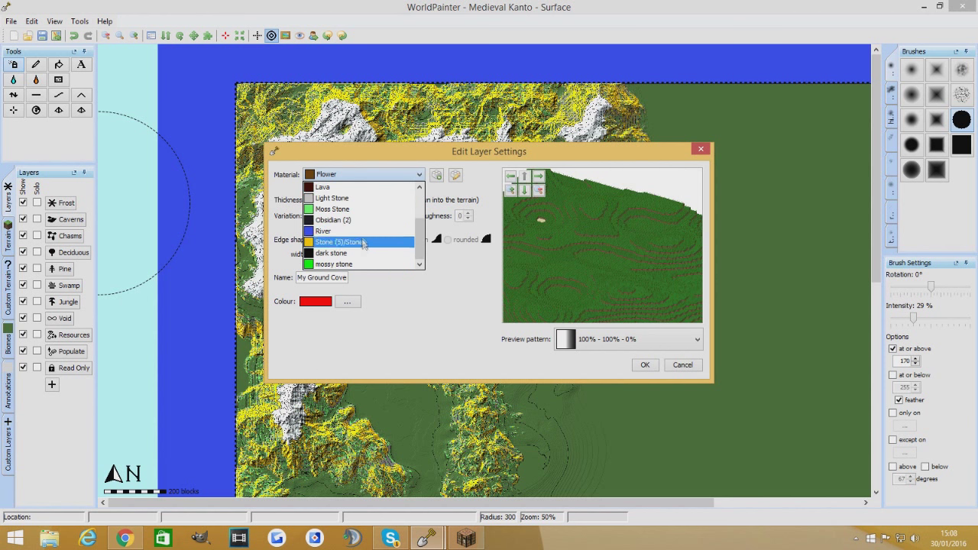
pyautogui.scroll(2, 375, 239)
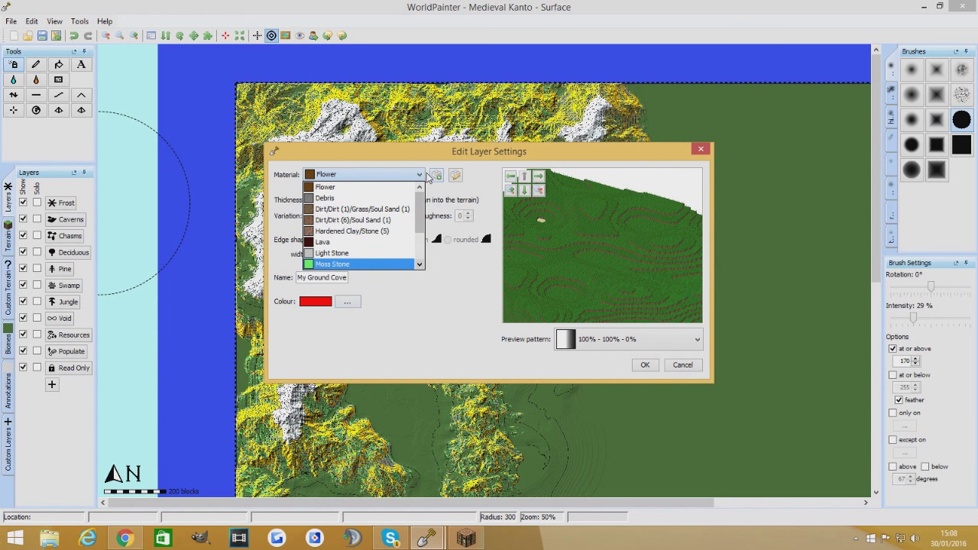
pyautogui.click(438, 178)
# - Define a custom 'snow layer' material using block 78: Snow for the ground cover
pyautogui.click(435, 177)
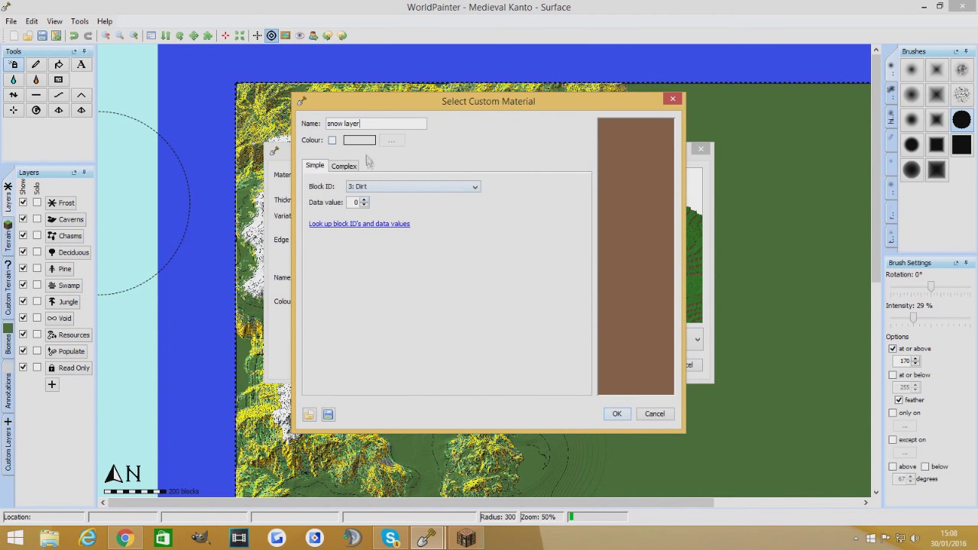
pyautogui.click(382, 188)
pyautogui.scroll(-3, 385, 230)
pyautogui.click(400, 276)
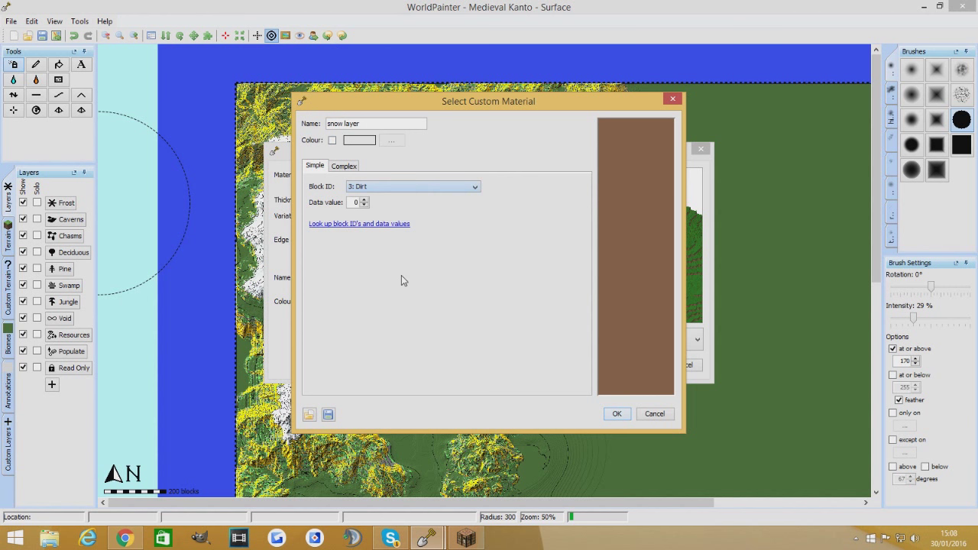
pyautogui.click(403, 189)
pyautogui.scroll(-20, 416, 238)
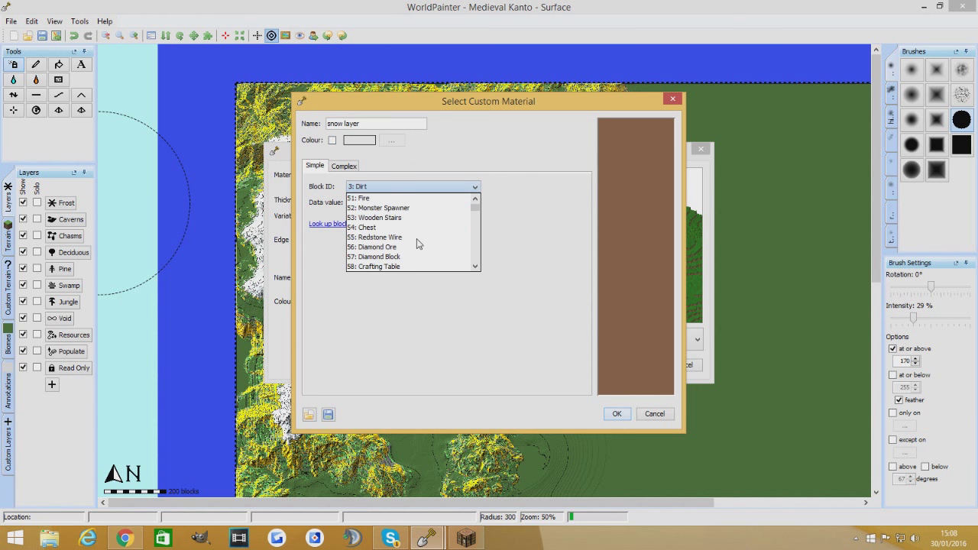
pyautogui.scroll(-3, 416, 243)
pyautogui.scroll(3, 417, 243)
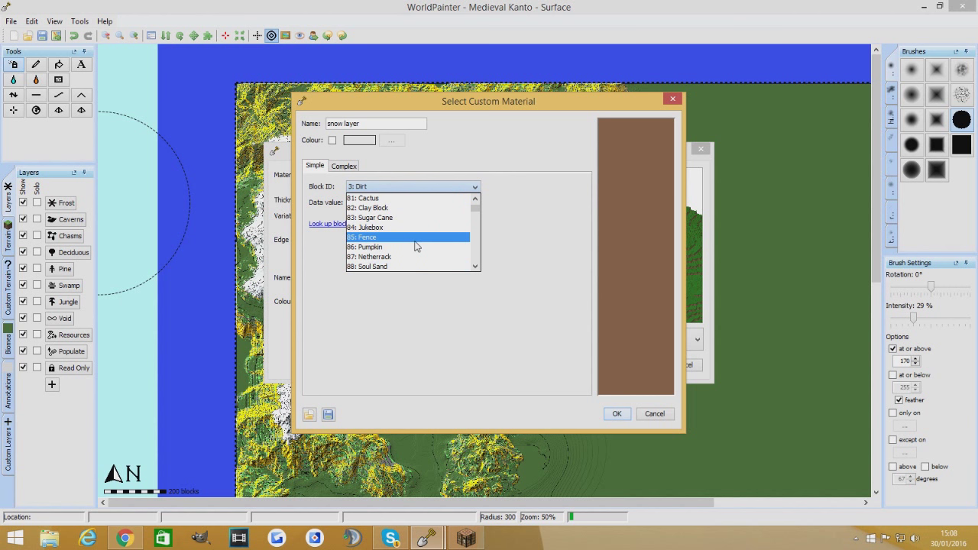
pyautogui.scroll(2, 417, 244)
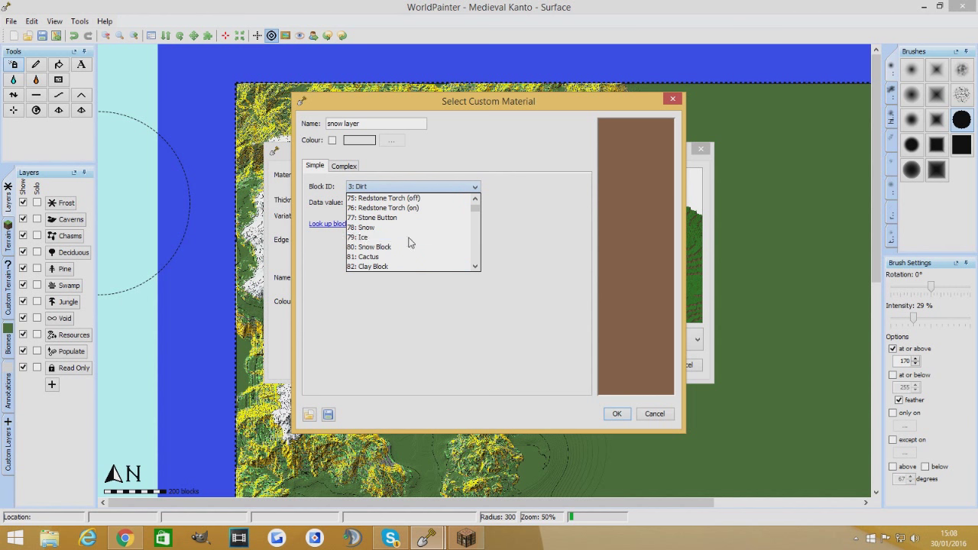
pyautogui.click(384, 227)
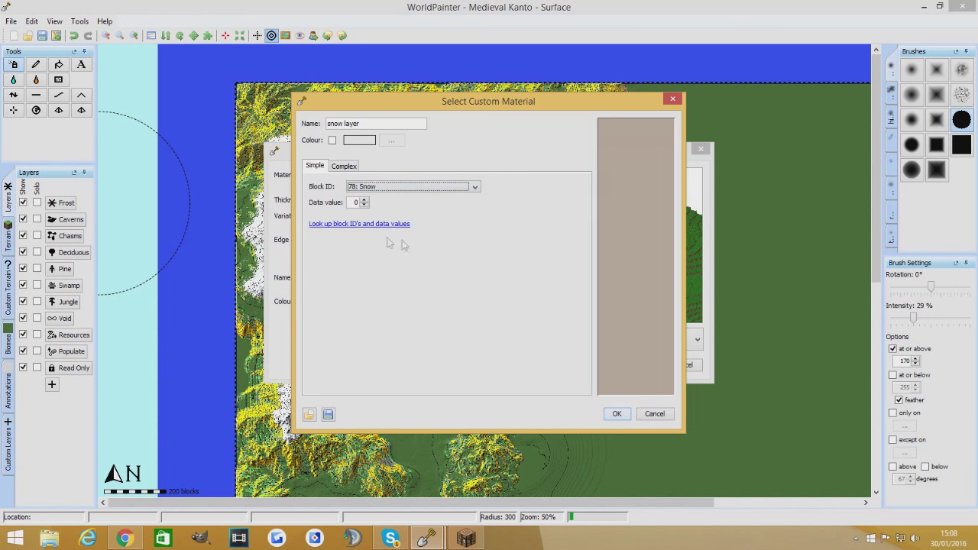
pyautogui.click(617, 414)
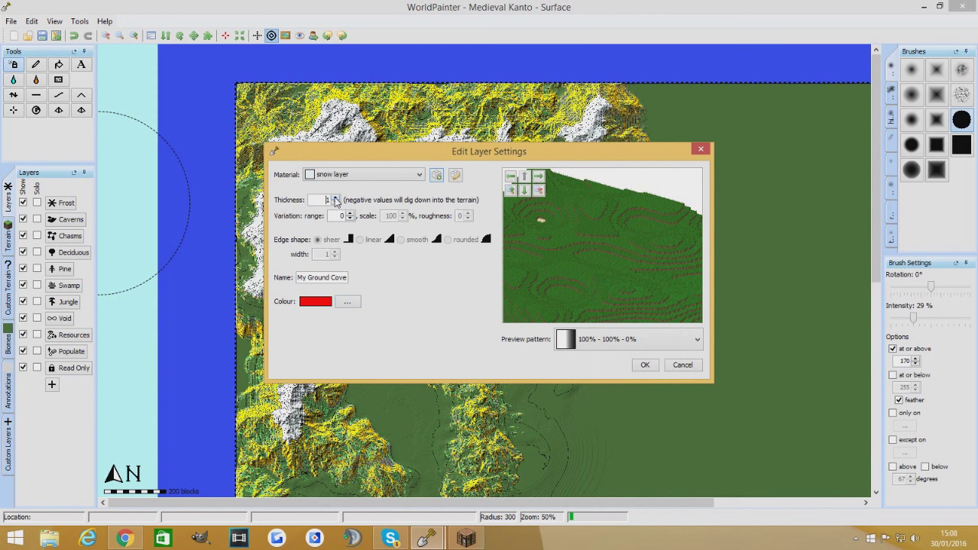
# - Keep the layer thickness at 1 and set the variation range to 0
pyautogui.click(336, 197)
pyautogui.click(336, 197)
pyautogui.click(336, 197)
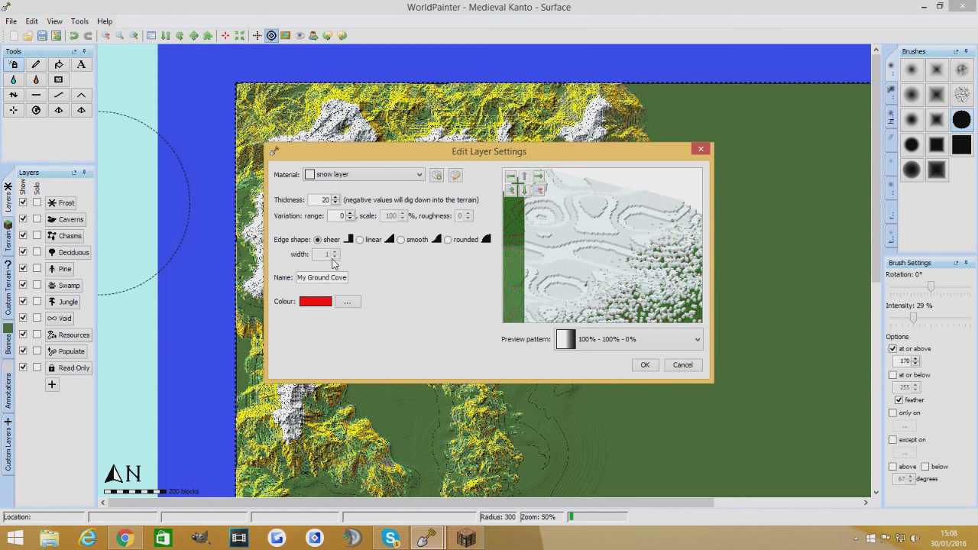
pyautogui.click(334, 203)
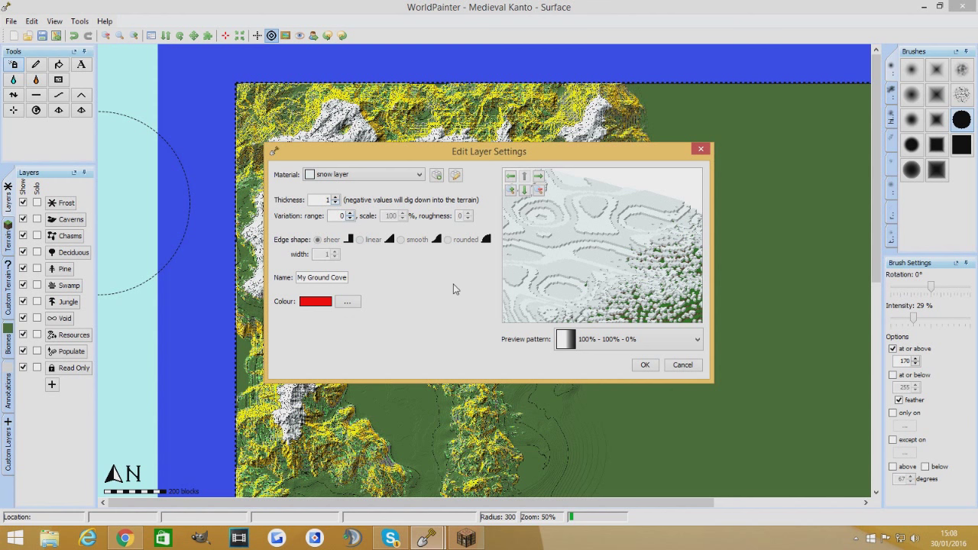
pyautogui.click(349, 218)
# - Give the layer a white map colour and rename it Snow Layer
pyautogui.click(347, 303)
pyautogui.click(261, 223)
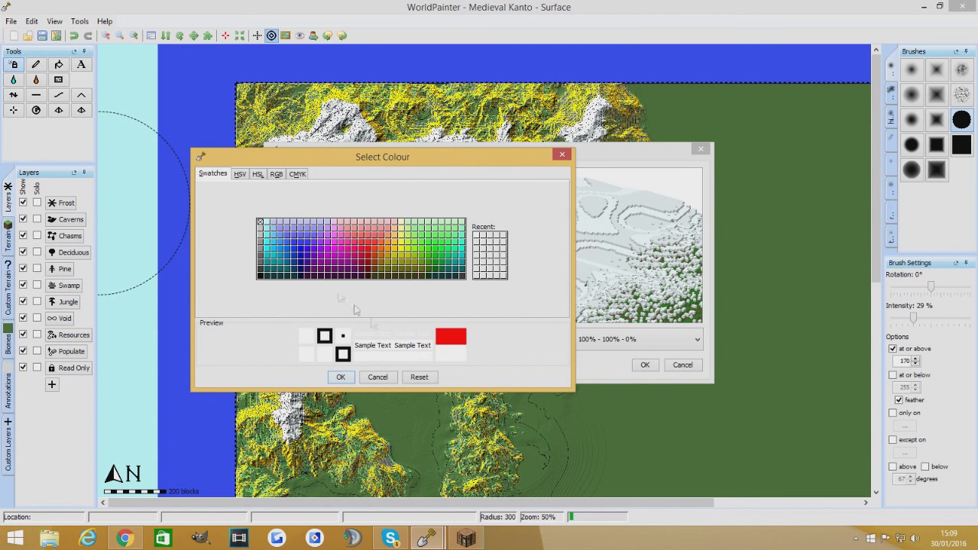
pyautogui.click(341, 377)
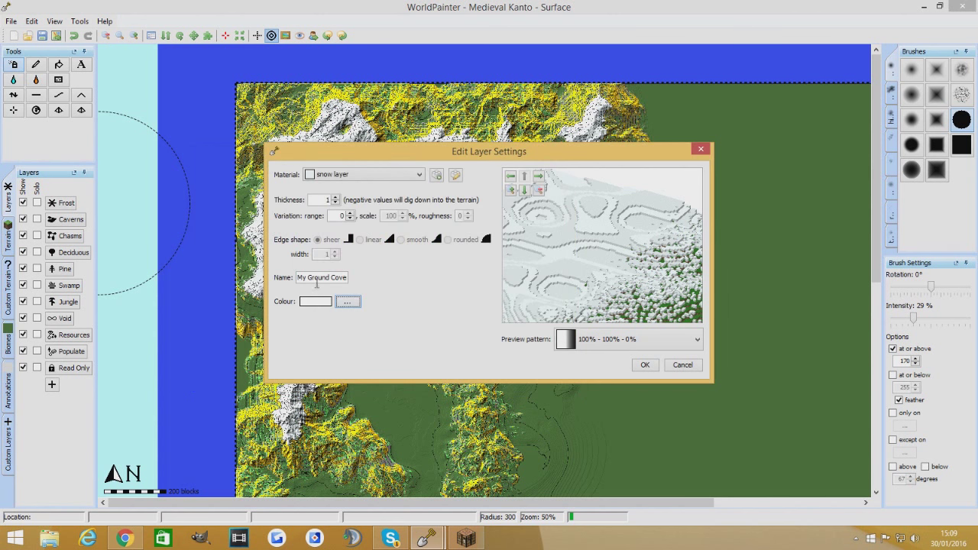
pyautogui.moveTo(299, 276); pyautogui.dragTo(397, 300)
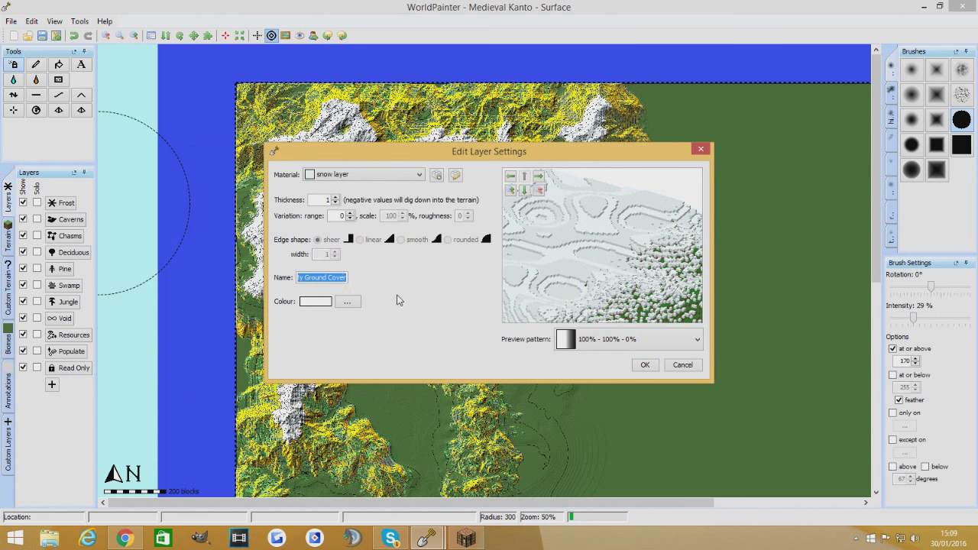
pyautogui.write('Snow Layer')
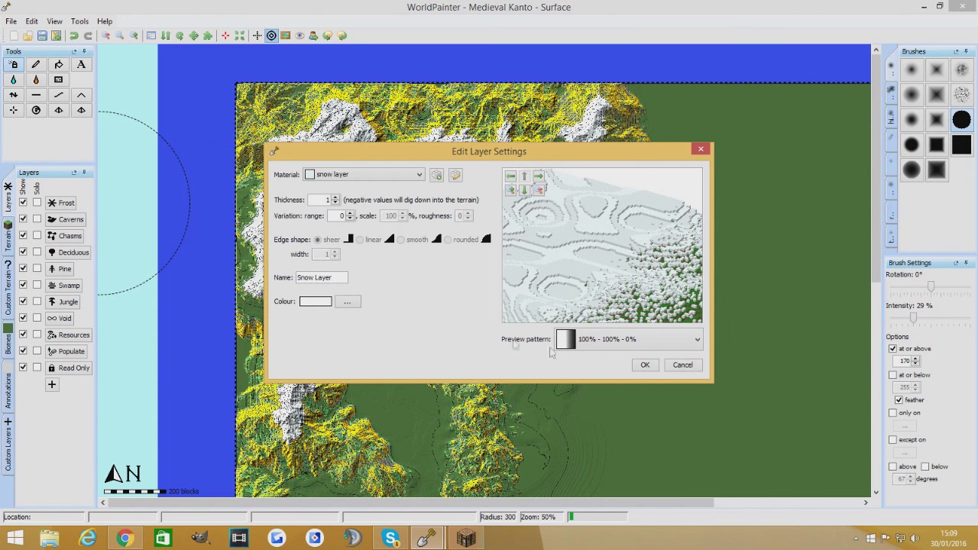
# - Preview the snow layer with the 25%, 50% and 75% patterns
pyautogui.click(694, 342)
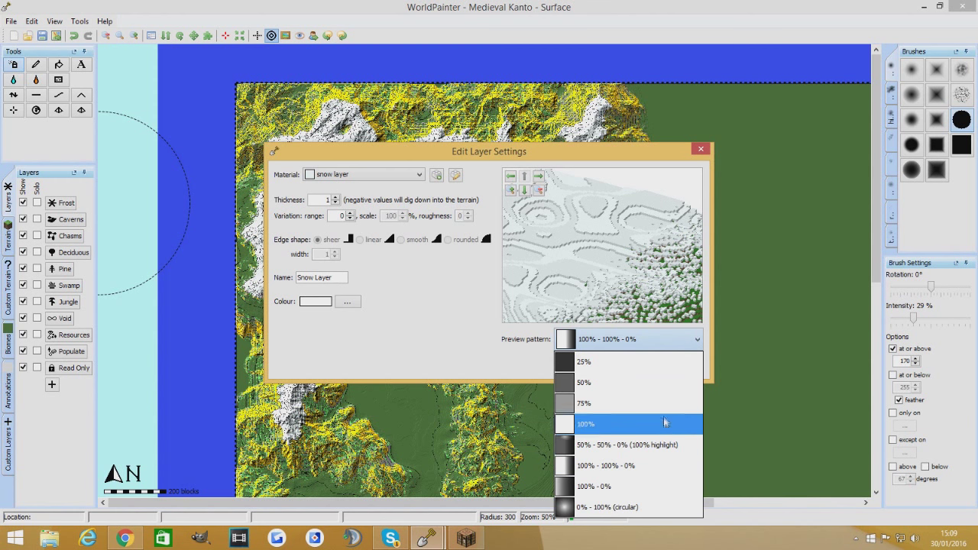
pyautogui.click(660, 369)
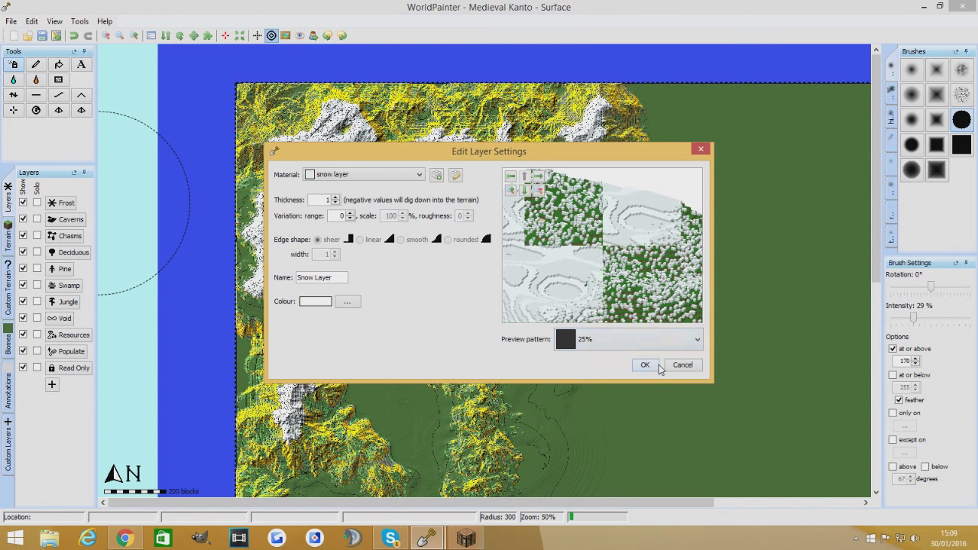
pyautogui.click(697, 341)
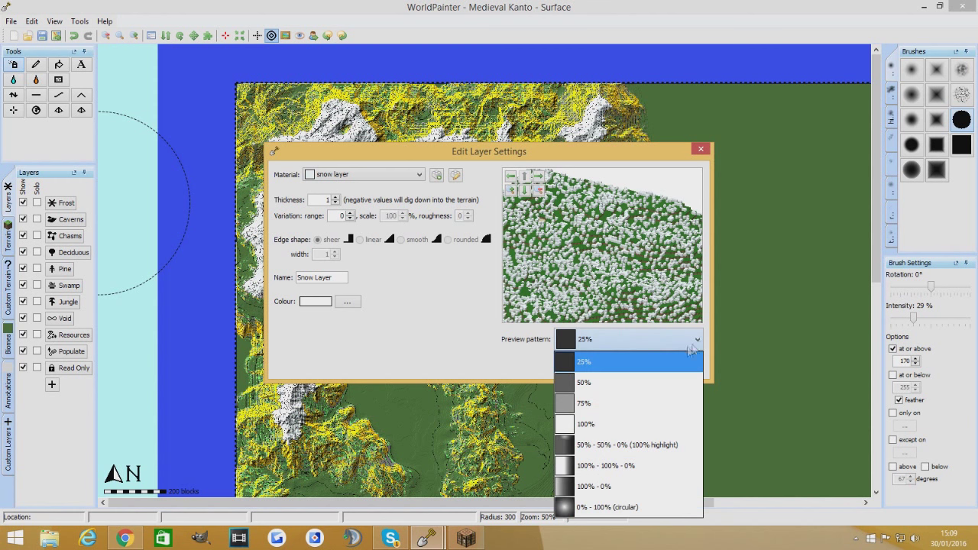
pyautogui.click(587, 382)
pyautogui.click(697, 341)
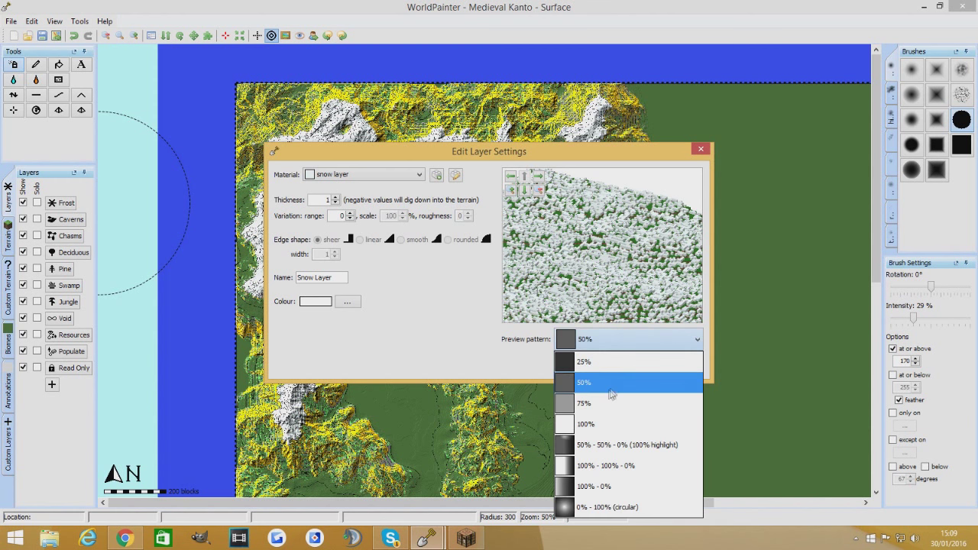
pyautogui.click(607, 402)
# - Preview the 100%-100%-0%, 50%-50%-0% and 100%-0% patterns, then save the layer
pyautogui.click(698, 340)
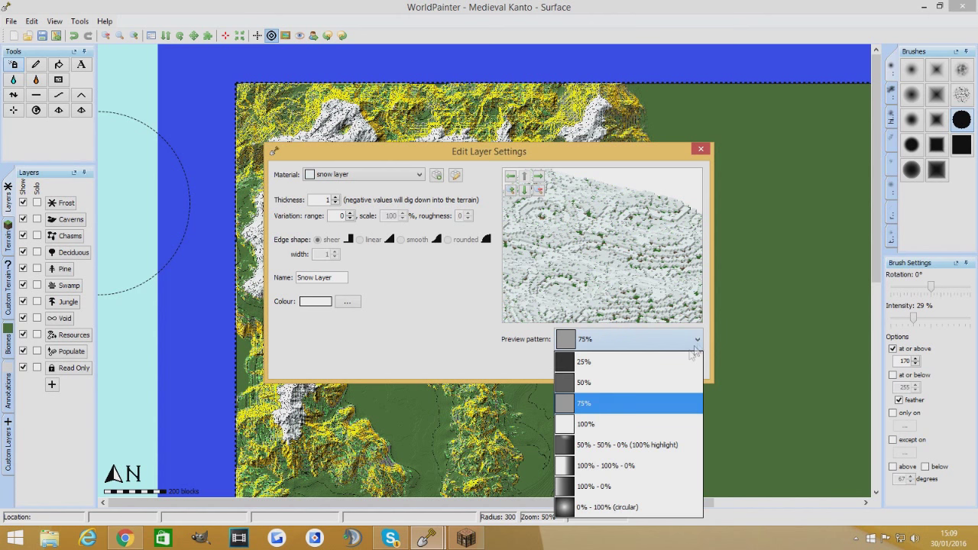
pyautogui.click(628, 472)
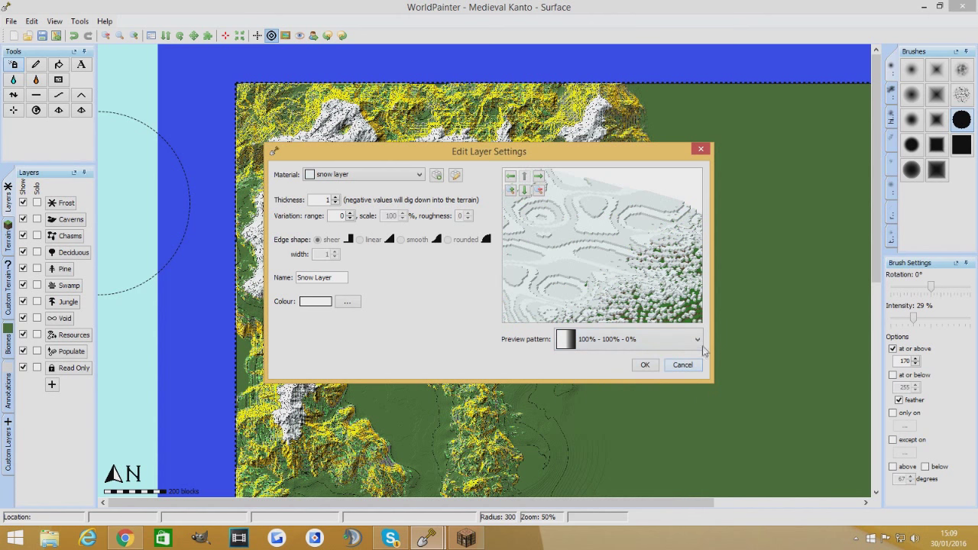
pyautogui.click(699, 342)
pyautogui.click(625, 453)
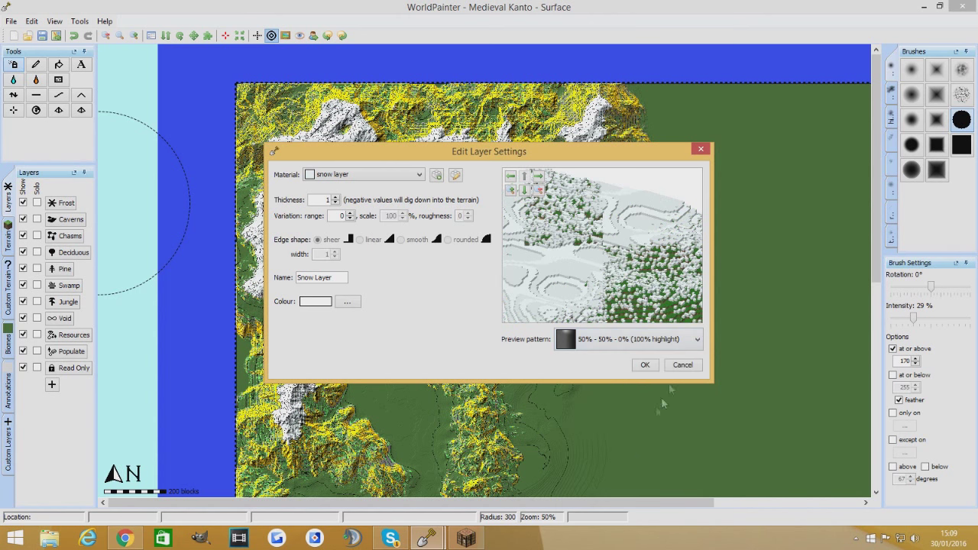
pyautogui.click(700, 341)
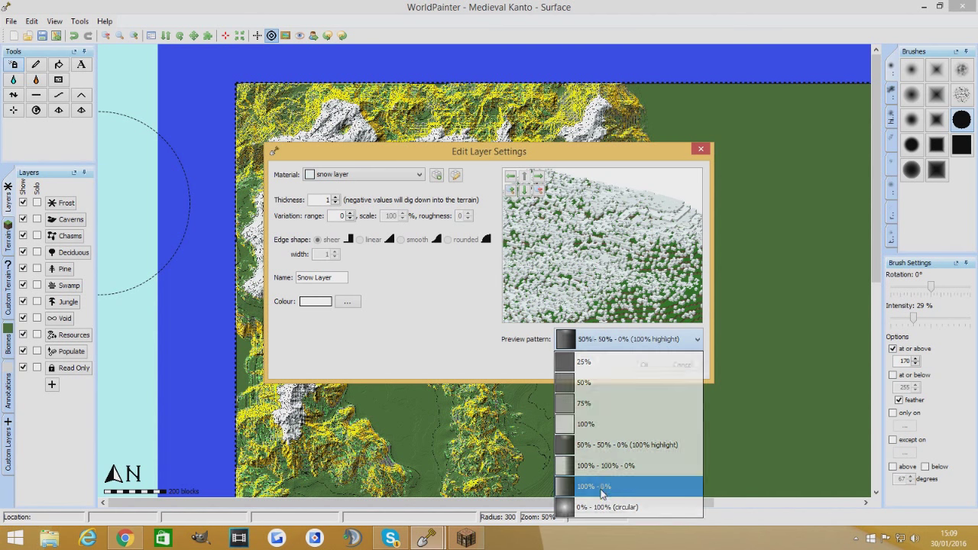
pyautogui.click(645, 487)
pyautogui.click(646, 367)
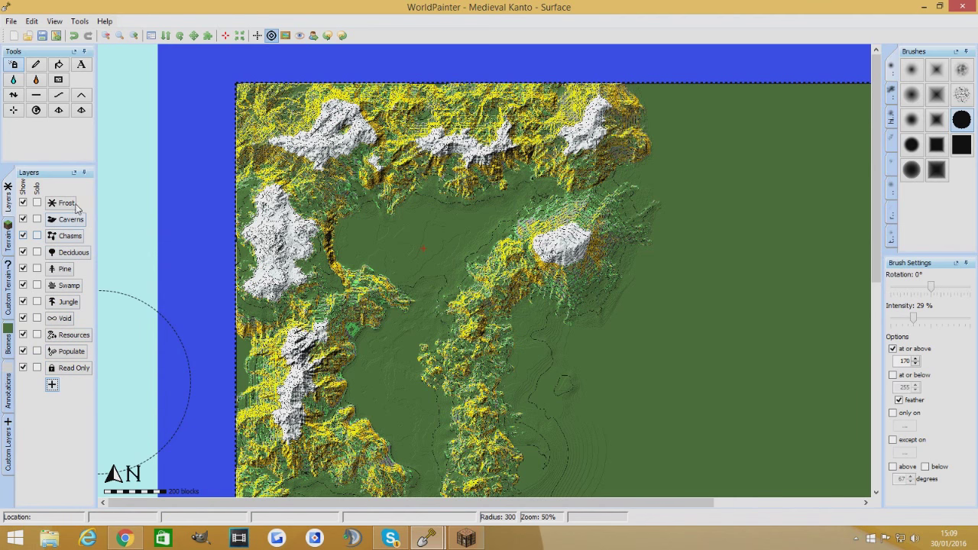
# - Begin a second ground cover layer with snow layer material, cancel it, and check Custom Terrain
pyautogui.click(52, 386)
pyautogui.click(161, 402)
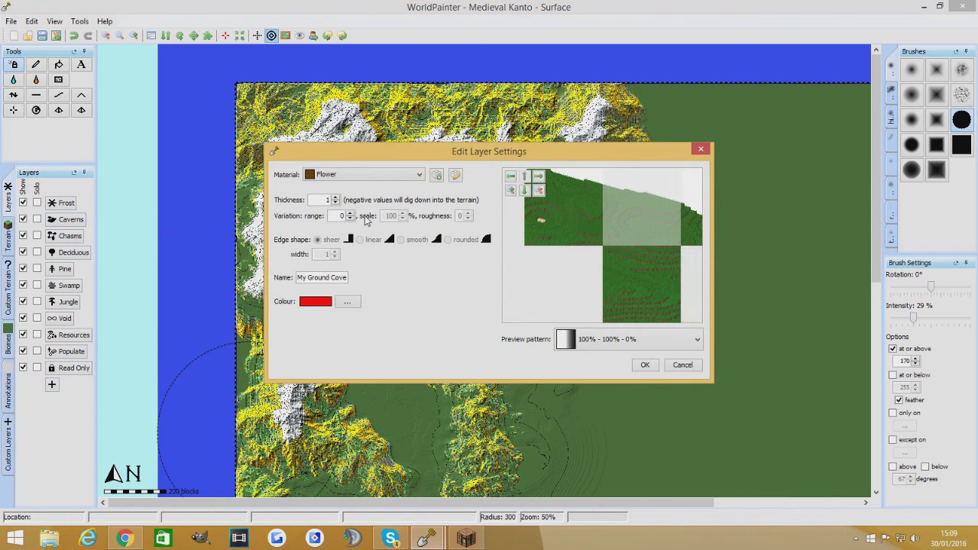
pyautogui.click(364, 174)
pyautogui.scroll(-2, 355, 260)
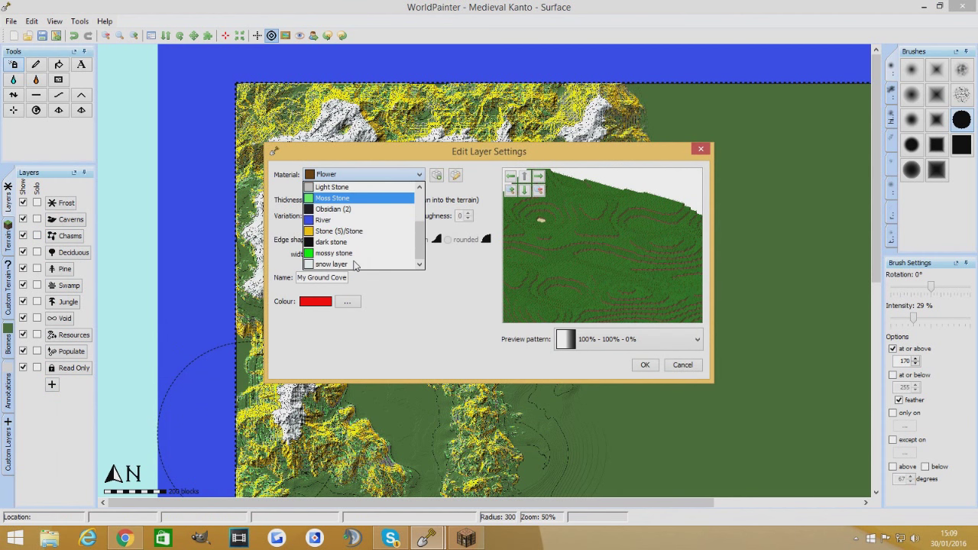
pyautogui.click(336, 264)
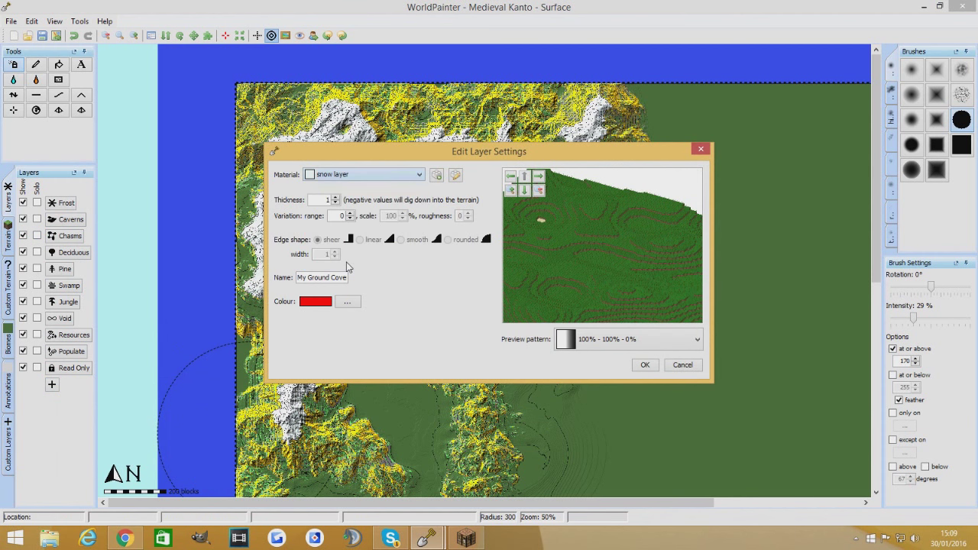
pyautogui.click(697, 368)
pyautogui.click(9, 281)
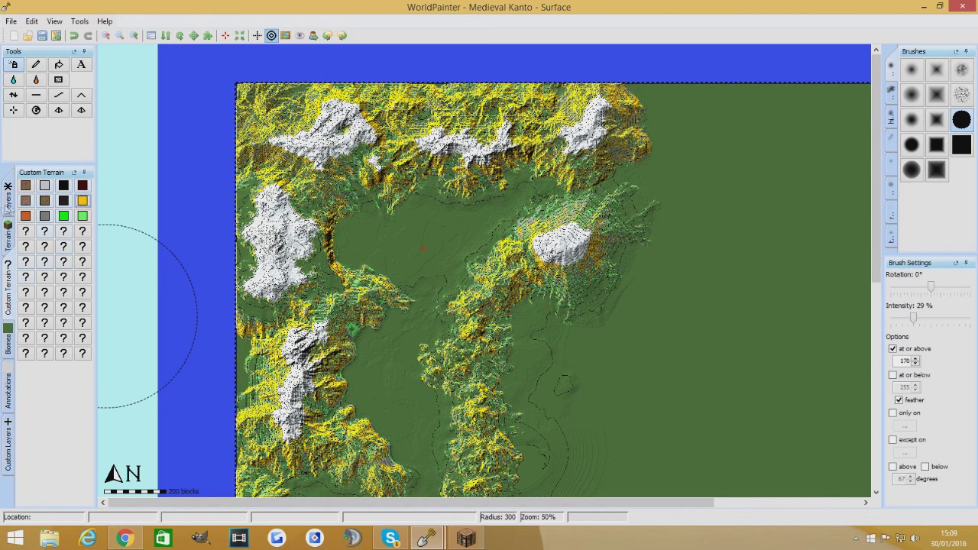
pyautogui.click(9, 200)
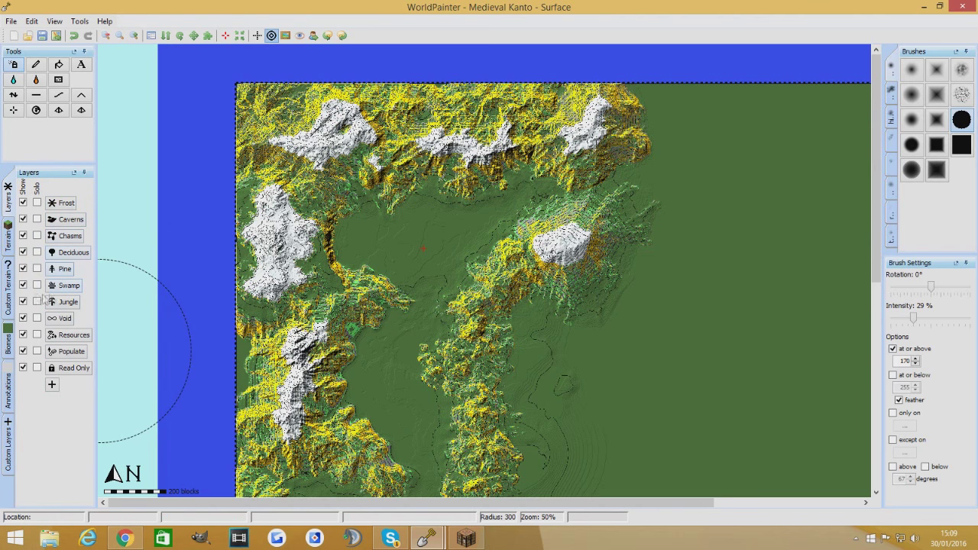
# - Select Snow Layer from the custom layers and lower the 'at or above' limit to 169
pyautogui.click(9, 243)
pyautogui.click(8, 391)
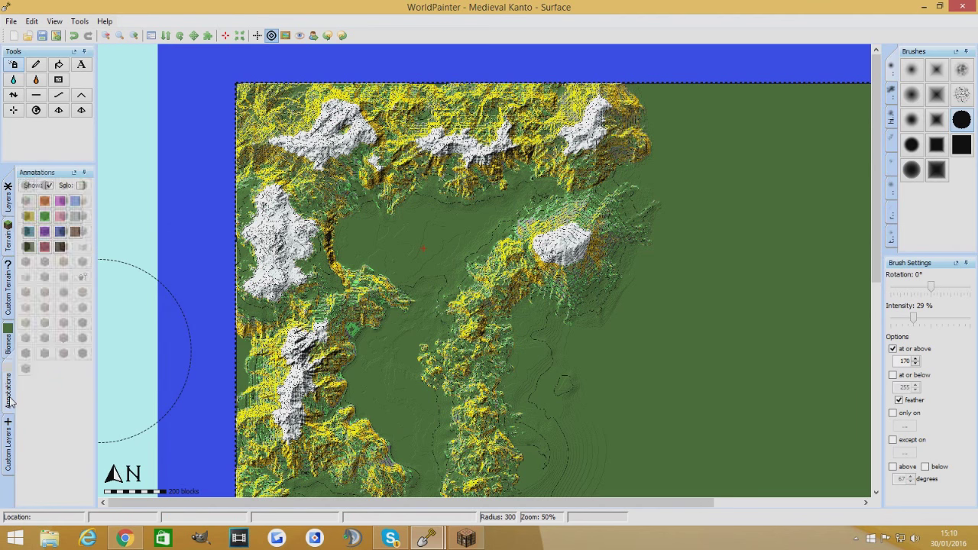
pyautogui.click(8, 449)
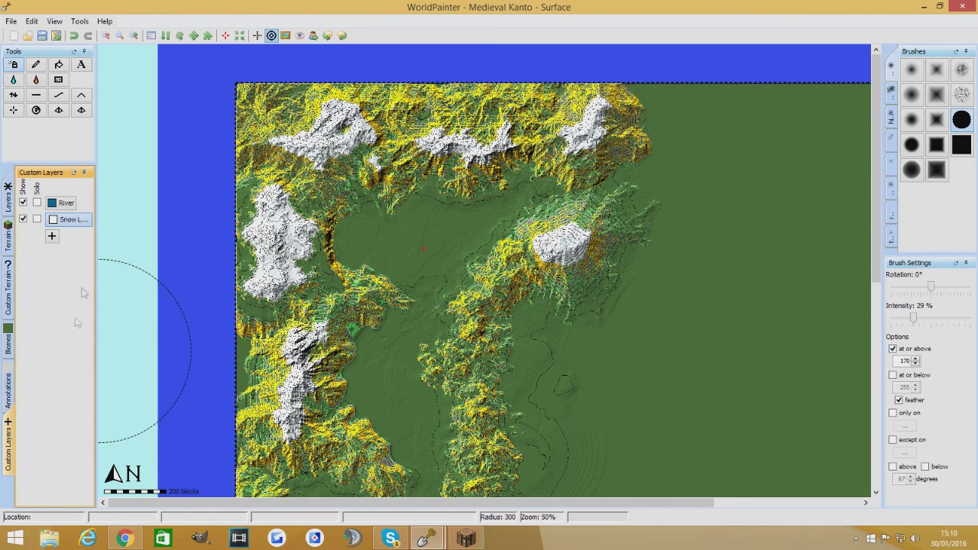
pyautogui.click(69, 222)
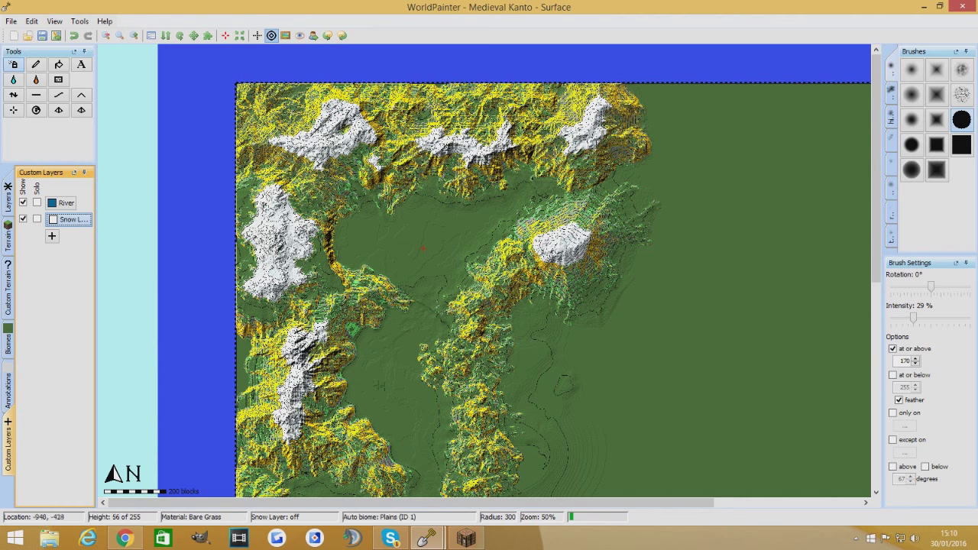
pyautogui.click(915, 364)
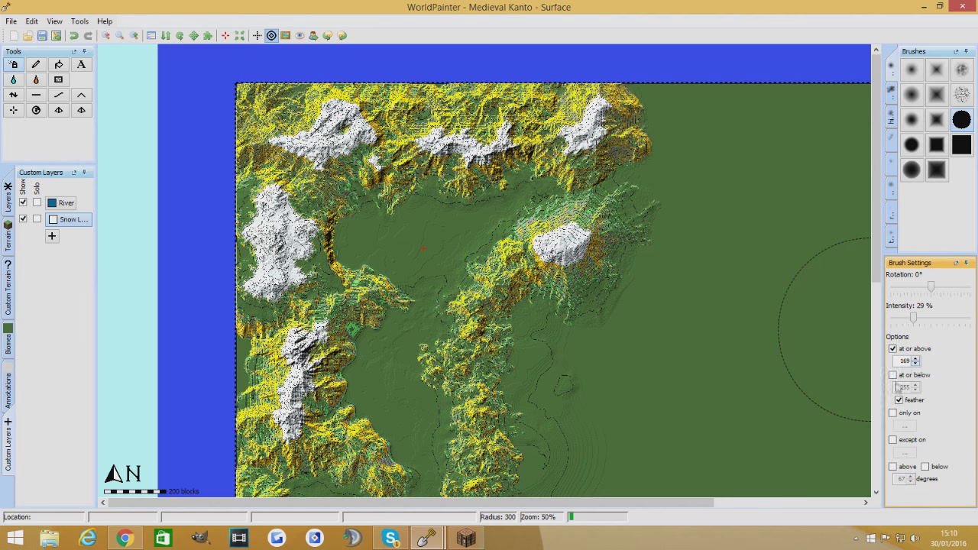
# - Brush Snow Layer across the western mountains to the northern ridge above height 157
pyautogui.click(892, 375)
pyautogui.doubleClick(904, 387)
pyautogui.click(902, 375)
pyautogui.moveTo(279, 278)
pyautogui.mouseDown()
pyautogui.moveTo(281, 230)
pyautogui.moveTo(420, 132)
pyautogui.moveTo(535, 176)
pyautogui.moveTo(569, 206)
pyautogui.moveTo(496, 343)
pyautogui.moveTo(466, 451)
pyautogui.mouseUp()
pyautogui.moveTo(462, 344)
pyautogui.mouseDown()
pyautogui.moveTo(291, 291)
pyautogui.moveTo(252, 329)
pyautogui.moveTo(351, 290)
pyautogui.moveTo(344, 130)
pyautogui.mouseUp()
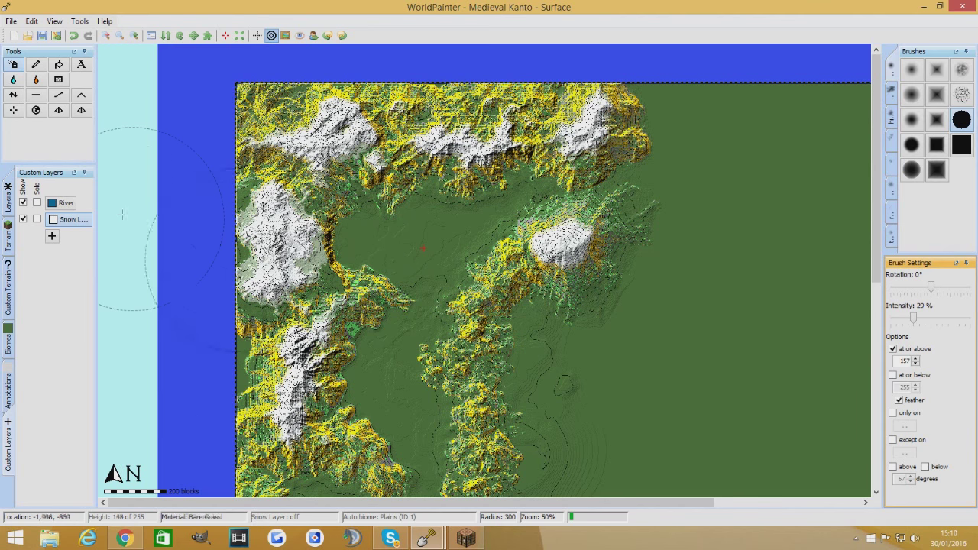
# - Switch off the 'at or above' limit, paint the lower western slopes, then undo that stroke
pyautogui.click(893, 350)
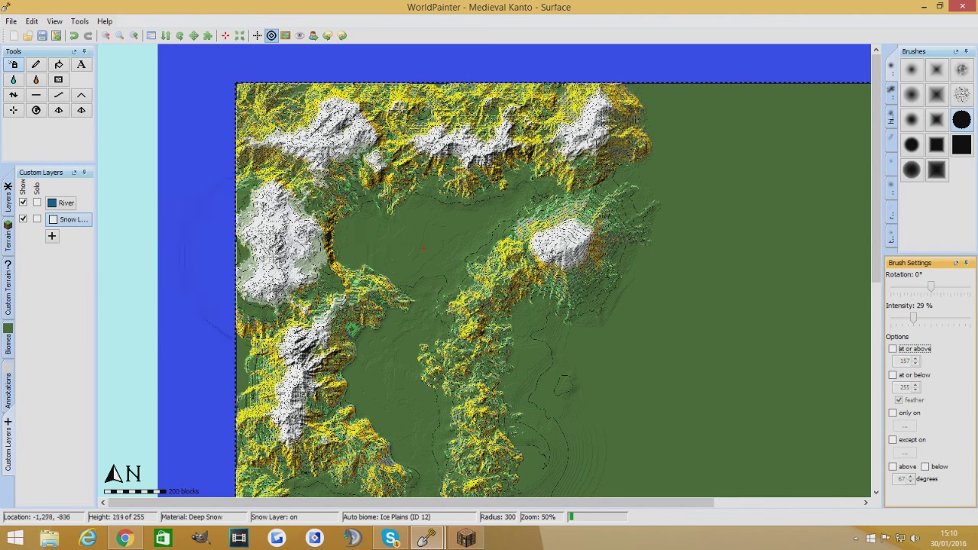
pyautogui.scroll(-5, 229, 229)
pyautogui.moveTo(229, 263)
pyautogui.mouseDown()
pyautogui.moveTo(245, 256)
pyautogui.moveTo(298, 301)
pyautogui.moveTo(284, 275)
pyautogui.moveTo(298, 260)
pyautogui.mouseUp()
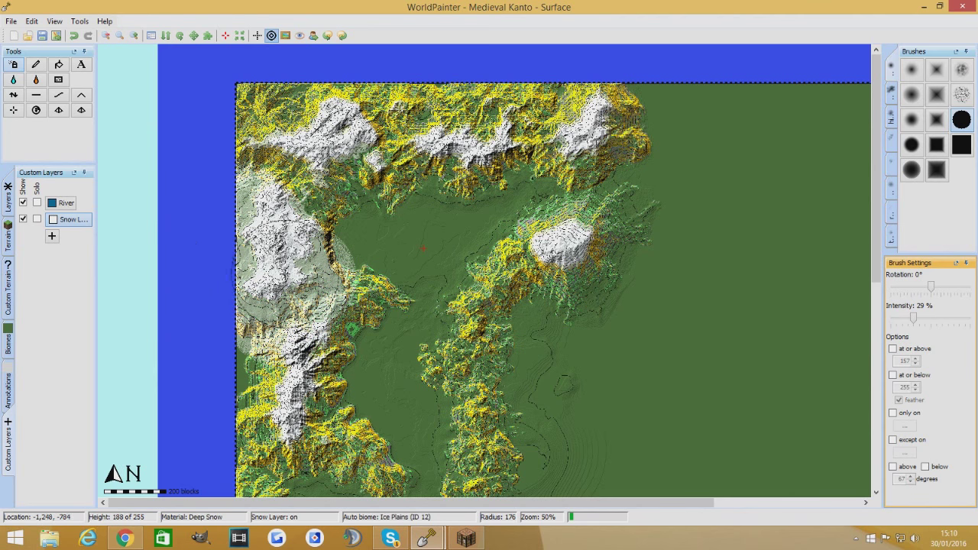
pyautogui.hotkey('ctrl', 'z')
pyautogui.scroll(-4, 301, 273)
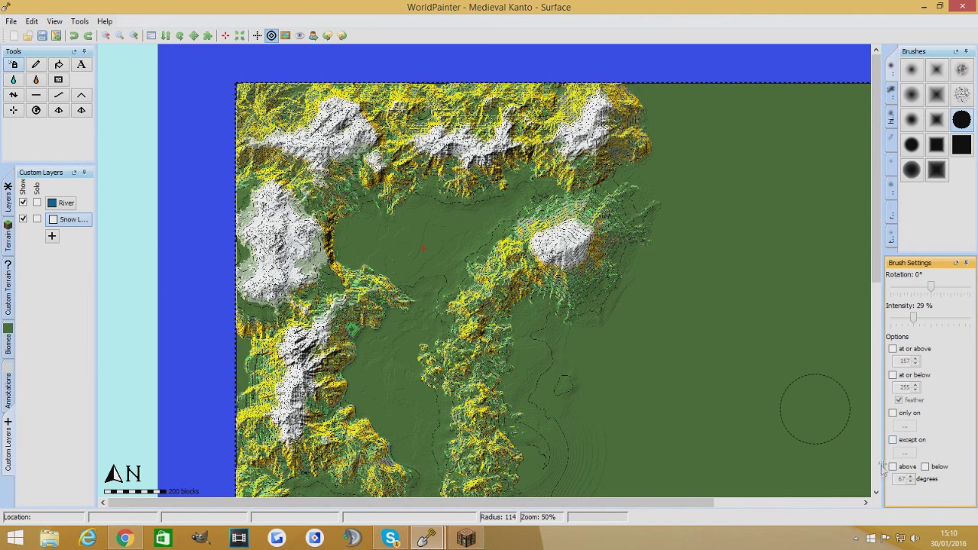
# - Restrict painting to Bare Grass only and set the zoom to 100%
pyautogui.click(905, 425)
pyautogui.moveTo(935, 467)
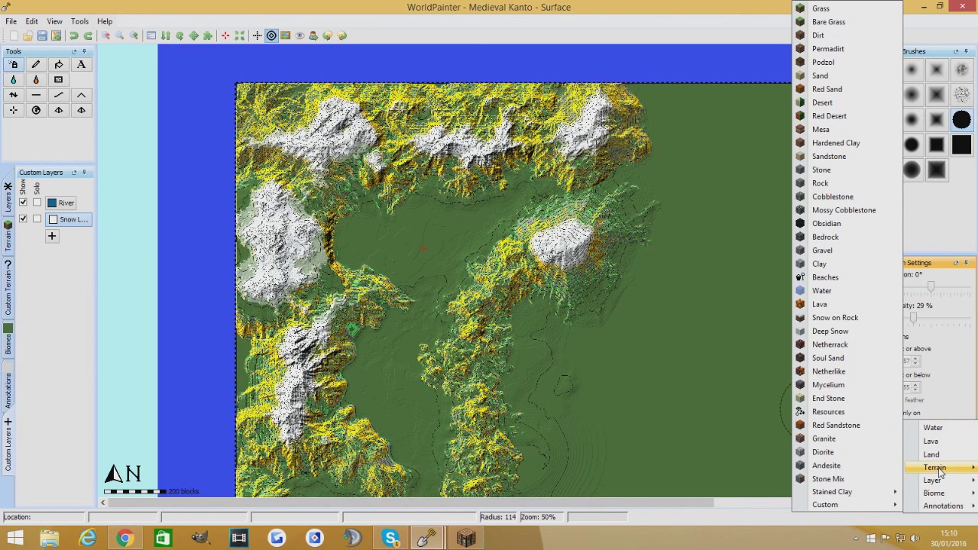
pyautogui.click(836, 23)
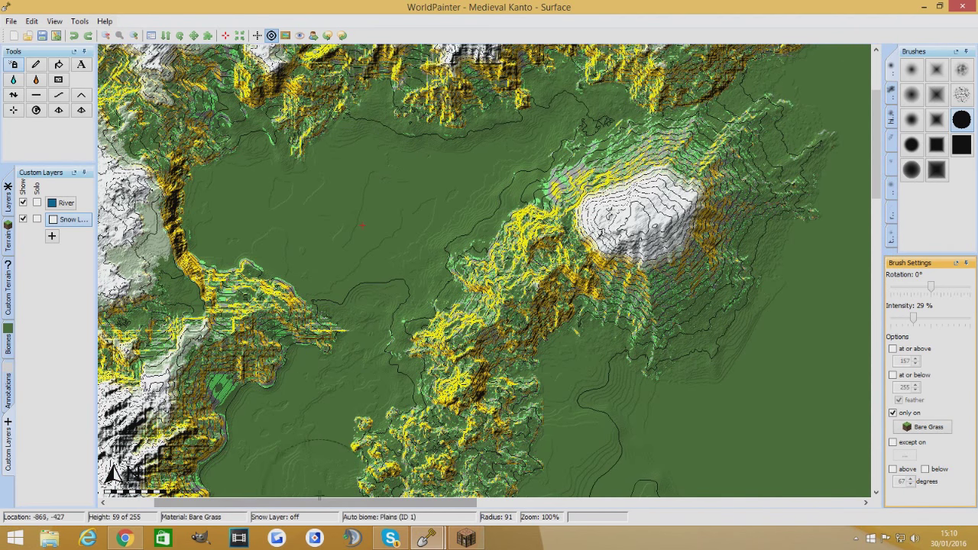
pyautogui.moveTo(273, 506); pyautogui.dragTo(195, 504)
# - Paint snow over the western and northwest mountain slopes, redoing one undone stroke
pyautogui.moveTo(229, 306)
pyautogui.mouseDown()
pyautogui.moveTo(260, 321)
pyautogui.moveTo(275, 298)
pyautogui.moveTo(232, 322)
pyautogui.moveTo(142, 340)
pyautogui.moveTo(126, 252)
pyautogui.moveTo(130, 138)
pyautogui.moveTo(105, 134)
pyautogui.moveTo(184, 130)
pyautogui.moveTo(251, 93)
pyautogui.moveTo(348, 103)
pyautogui.moveTo(363, 119)
pyautogui.mouseUp()
pyautogui.hotkey('ctrl', 'z')
pyautogui.hotkey('ctrl', 'z')
pyautogui.scroll(-5, 354, 107)
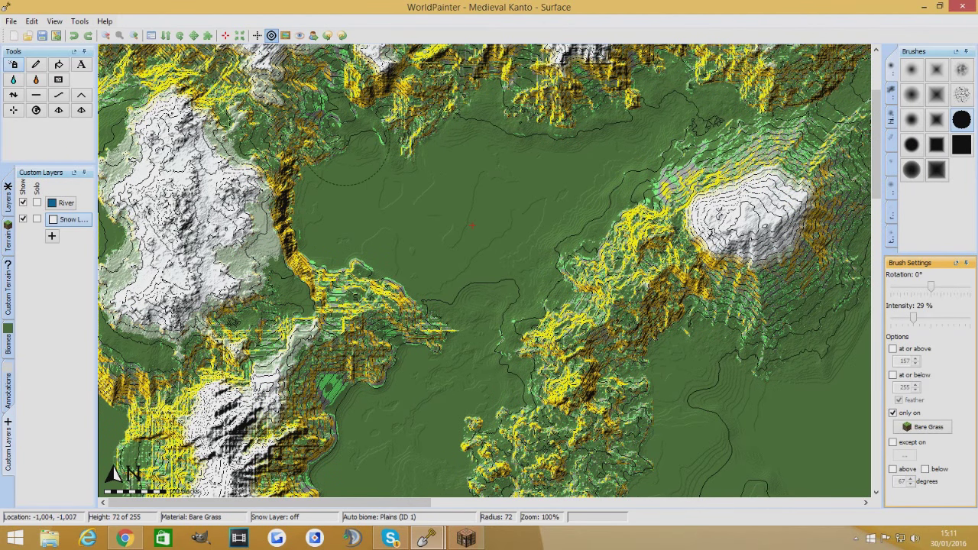
pyautogui.moveTo(357, 83)
pyautogui.mouseDown()
pyautogui.moveTo(337, 103)
pyautogui.moveTo(291, 87)
pyautogui.moveTo(297, 107)
pyautogui.moveTo(344, 61)
pyautogui.mouseUp()
pyautogui.moveTo(268, 76)
pyautogui.mouseDown()
pyautogui.moveTo(256, 165)
pyautogui.moveTo(215, 86)
pyautogui.moveTo(119, 115)
pyautogui.moveTo(133, 97)
pyautogui.moveTo(126, 93)
pyautogui.moveTo(107, 230)
pyautogui.moveTo(111, 222)
pyautogui.moveTo(115, 245)
pyautogui.moveTo(103, 253)
pyautogui.mouseUp()
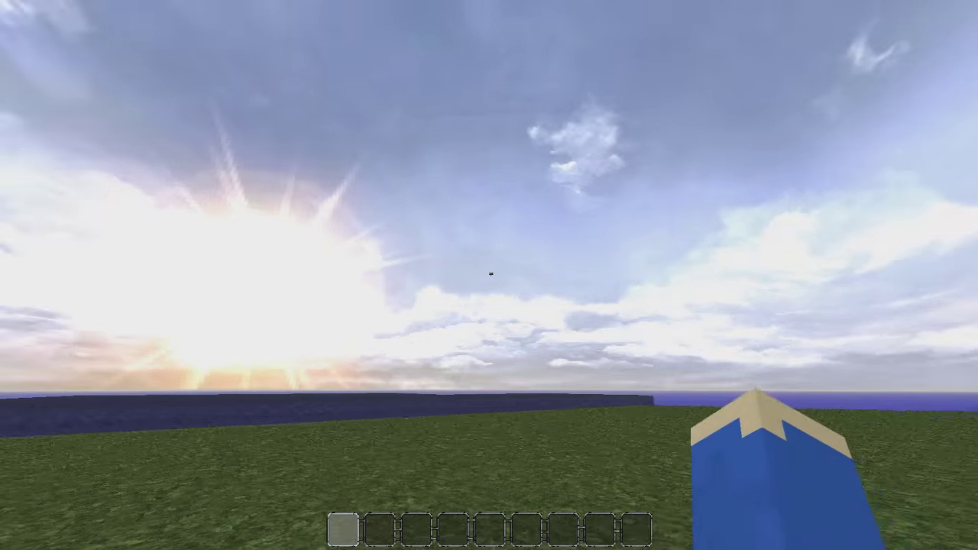